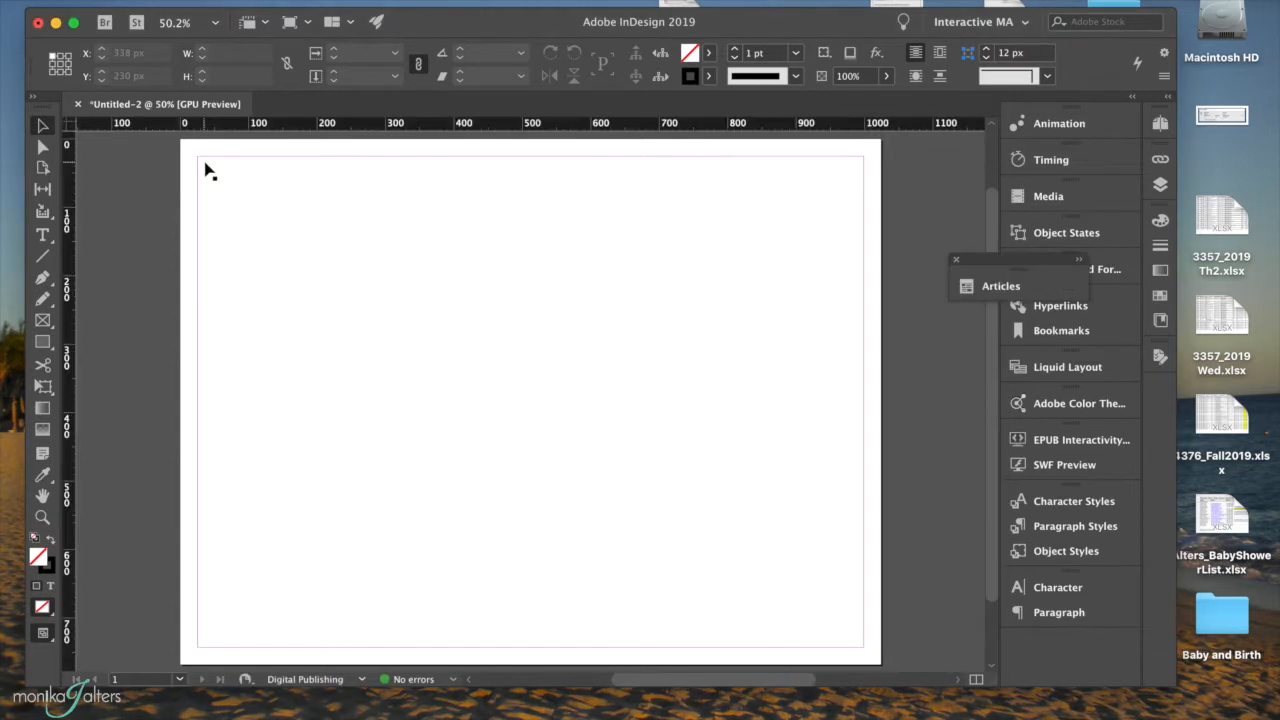
# Create a frame filling the page margins and bring up the Place dialog.
pyautogui.click(197, 180)
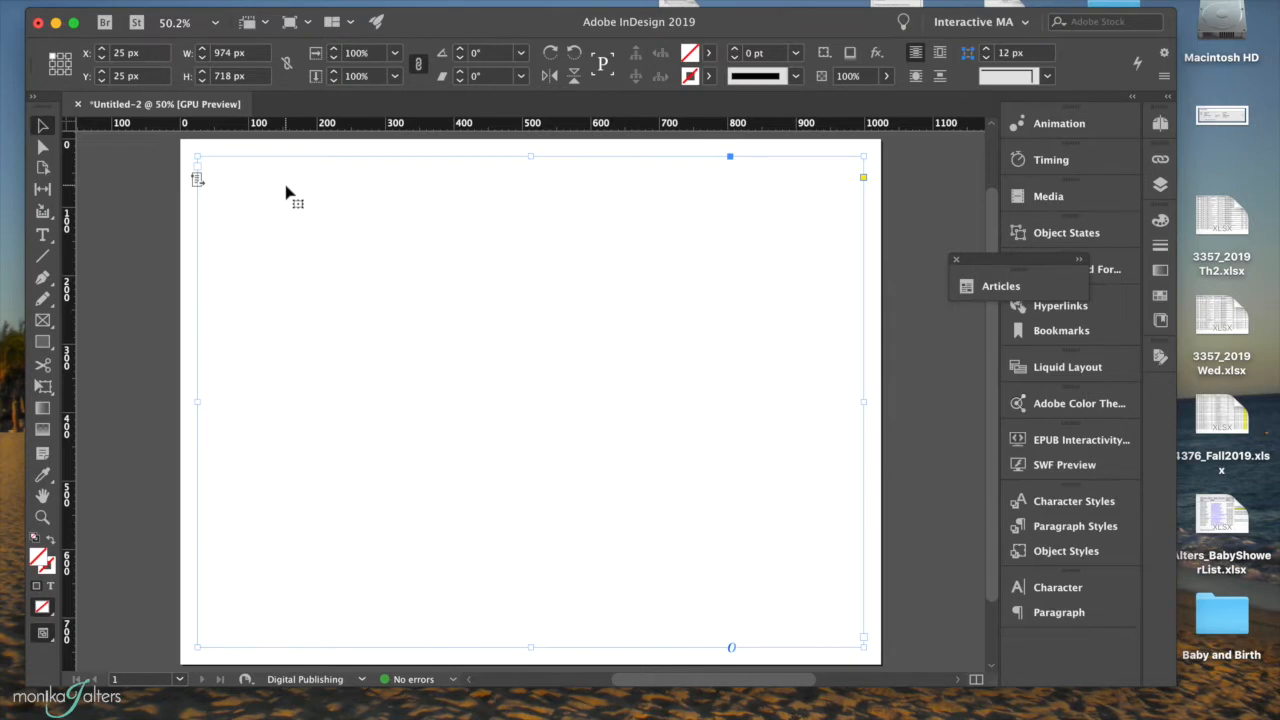
pyautogui.press('super+d')
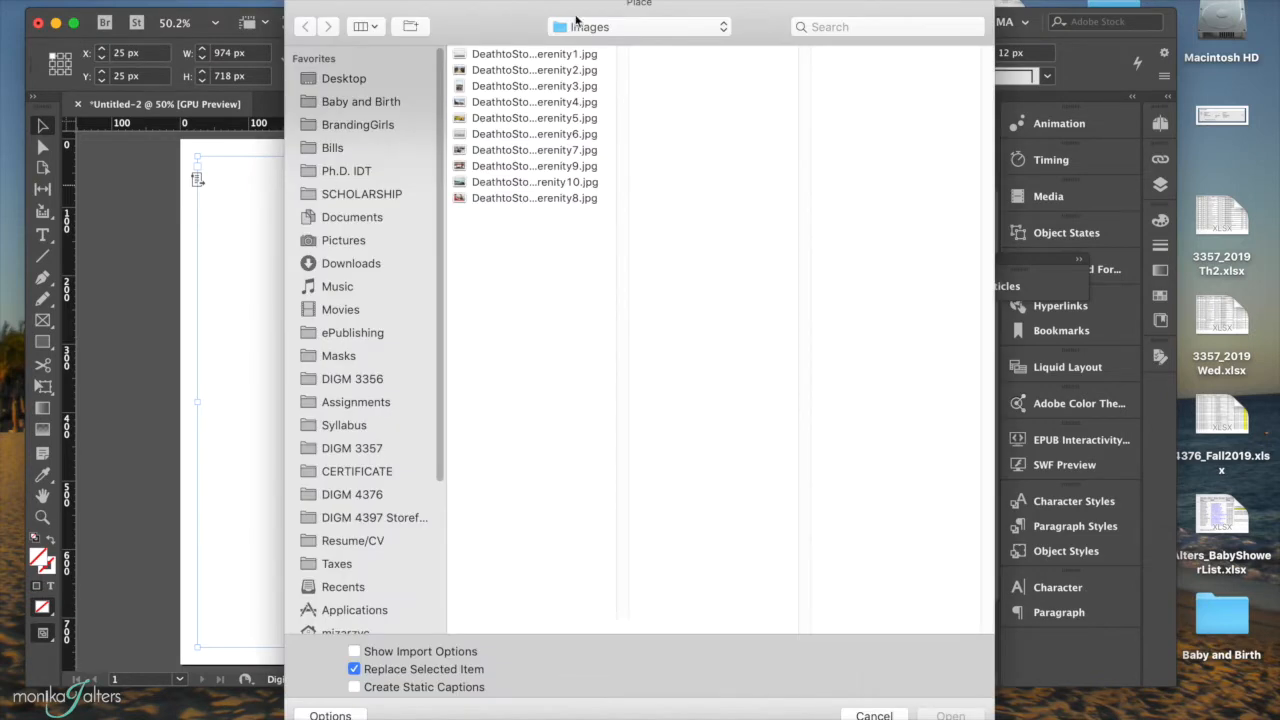
# Place DeathtoStockSerenity8.jpg from Assign2_InteractiveTools > Assets > Images into the frame.
pyautogui.click(580, 28)
pyautogui.click(590, 84)
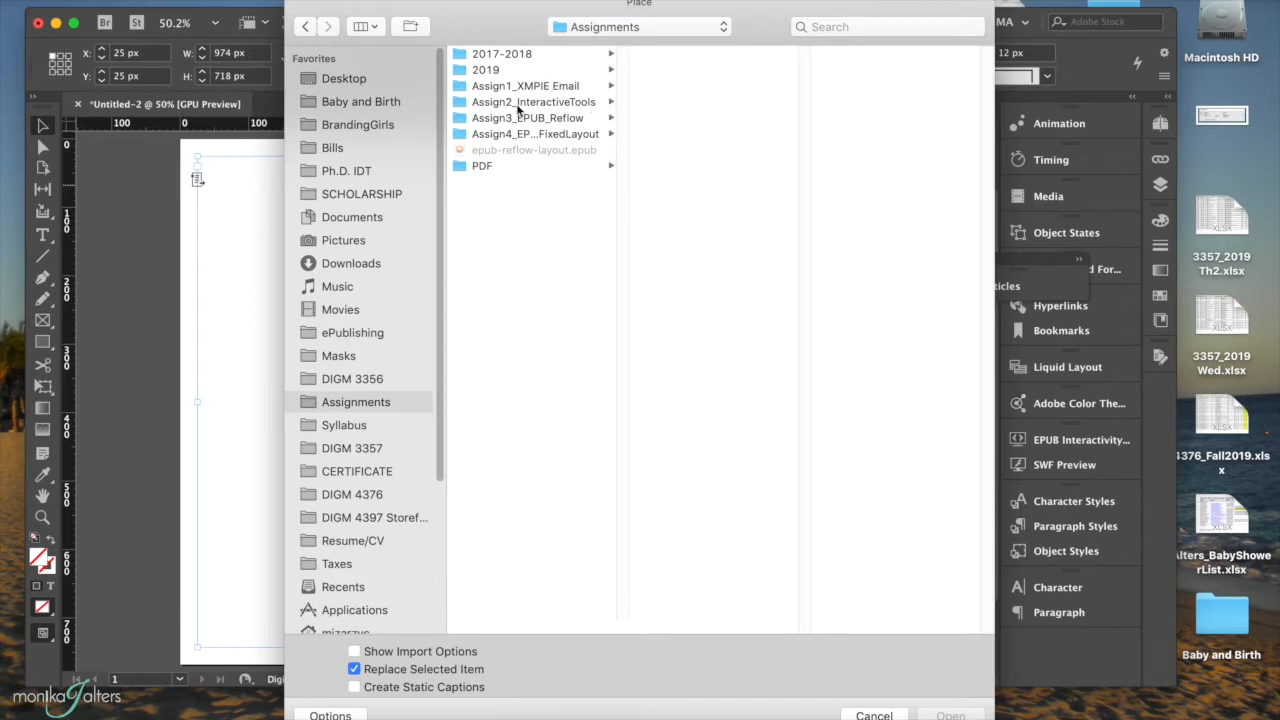
pyautogui.click(512, 104)
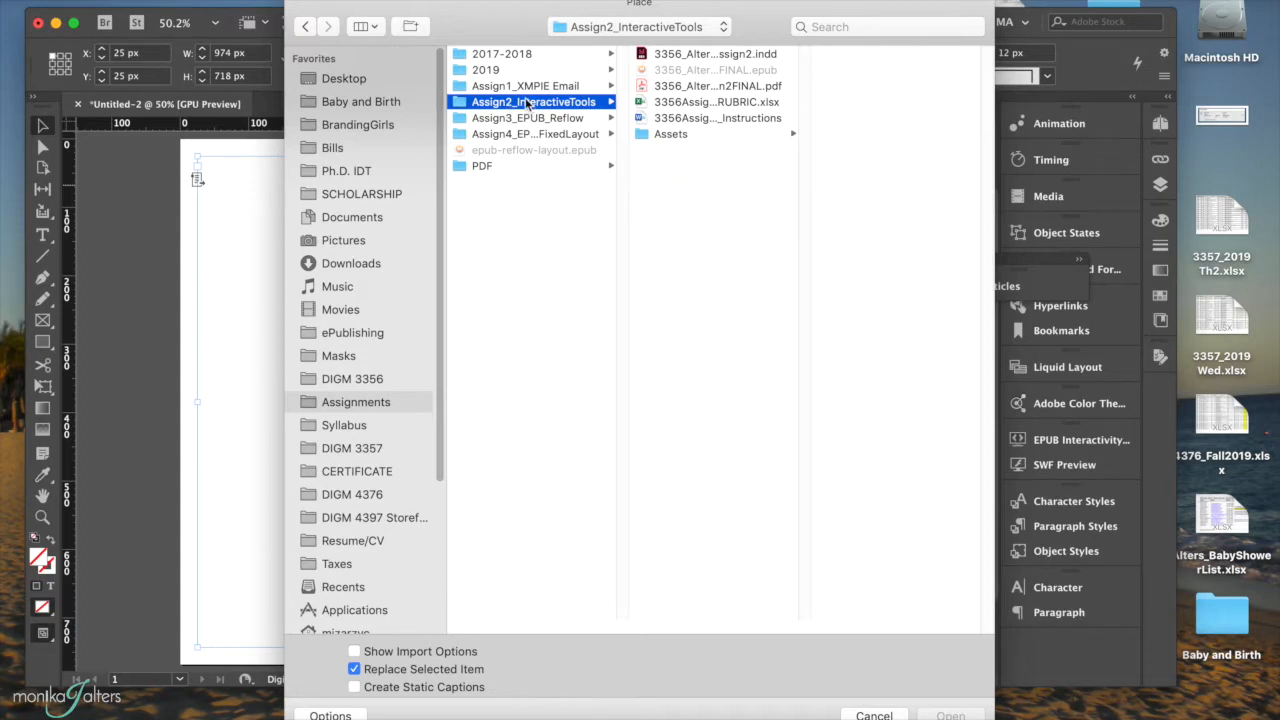
pyautogui.click(672, 134)
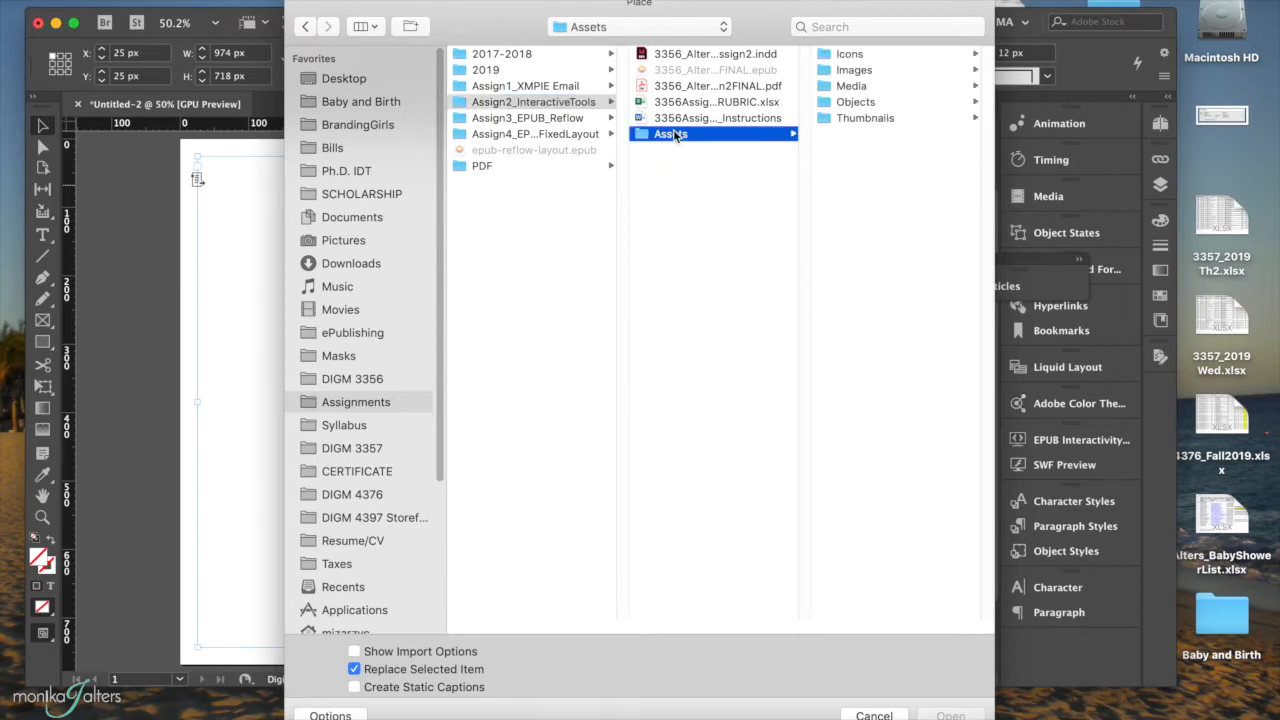
pyautogui.click(854, 72)
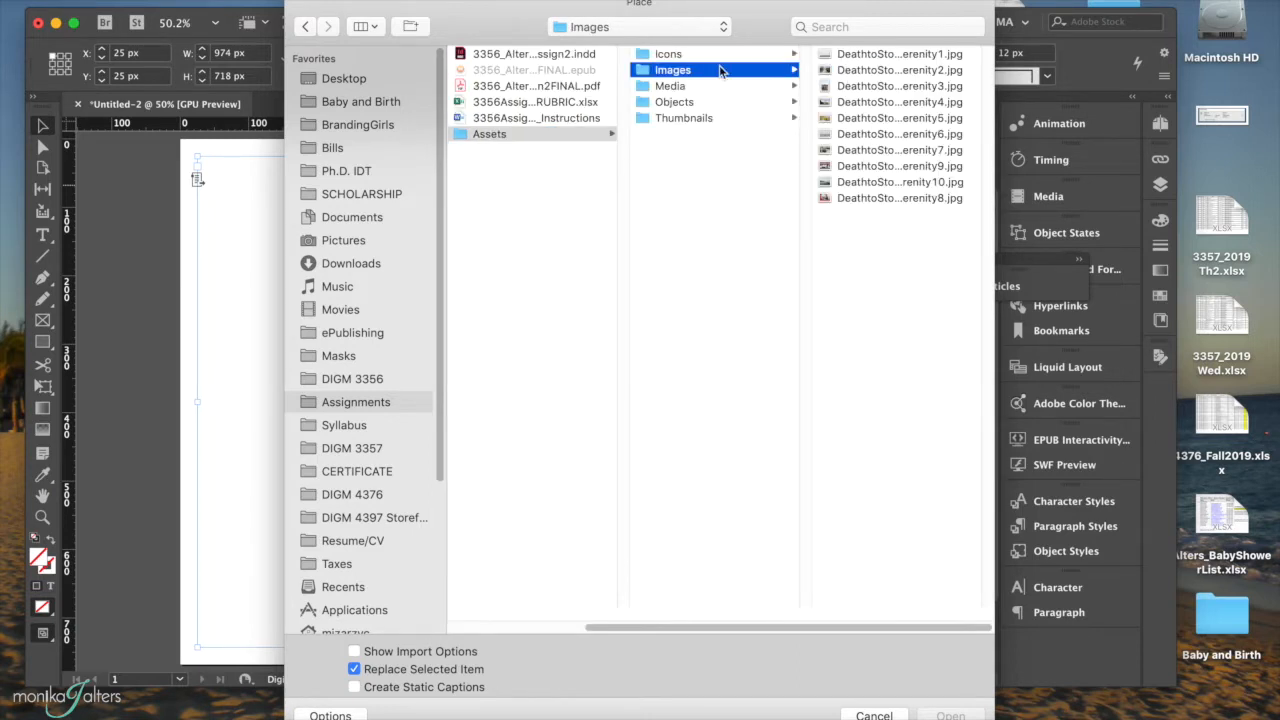
pyautogui.click(841, 199)
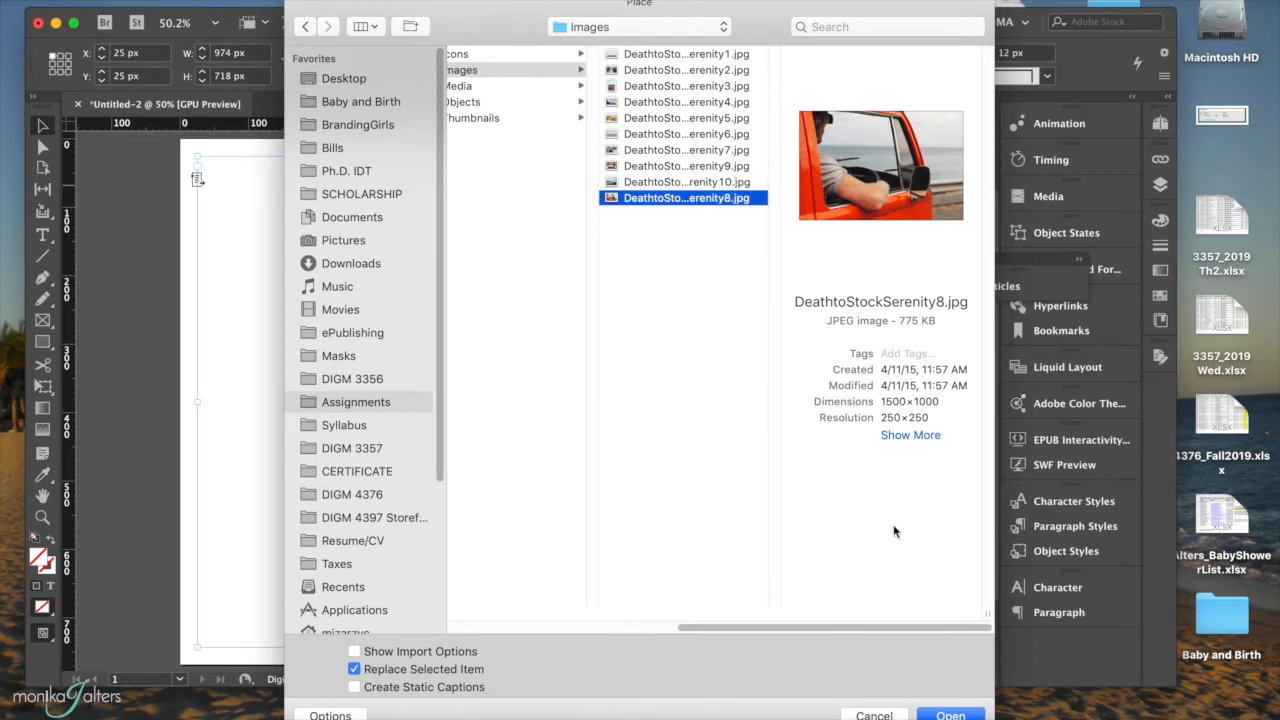
pyautogui.click(950, 715)
pyautogui.scroll(-1, 630, 412)
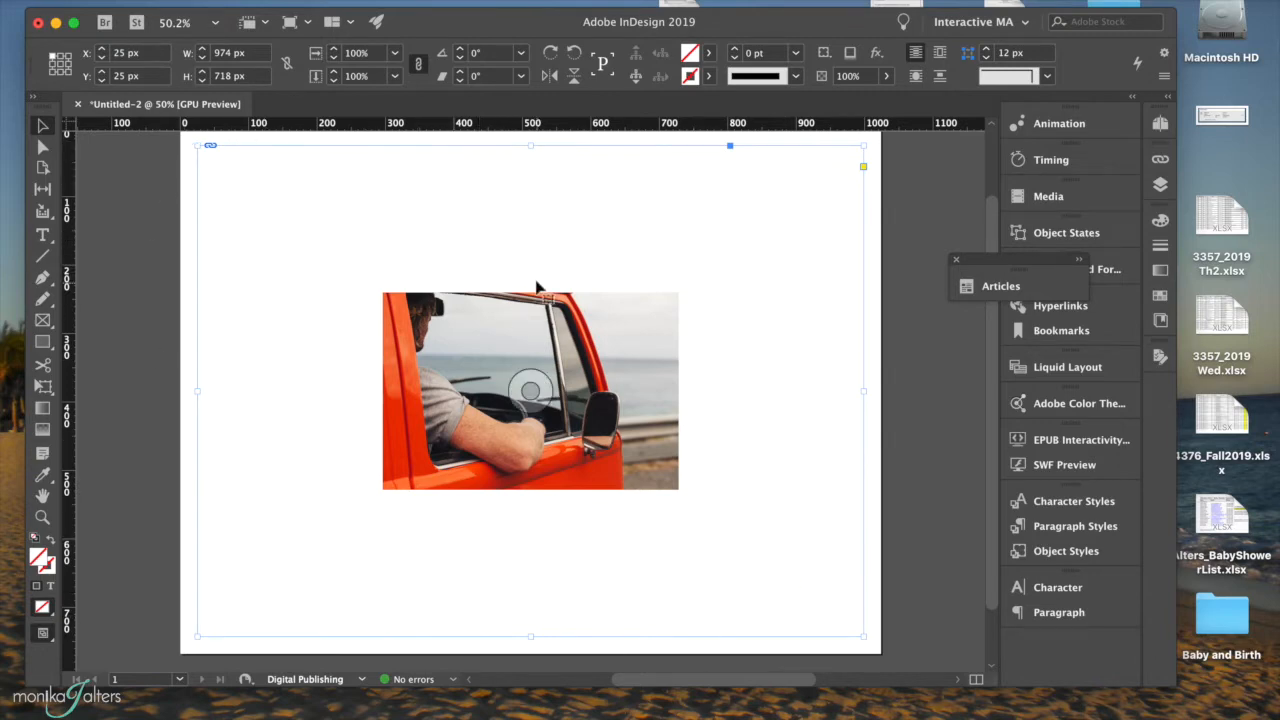
# Fit the truck photo proportionally inside its frame.
pyautogui.rightClick(543, 288)
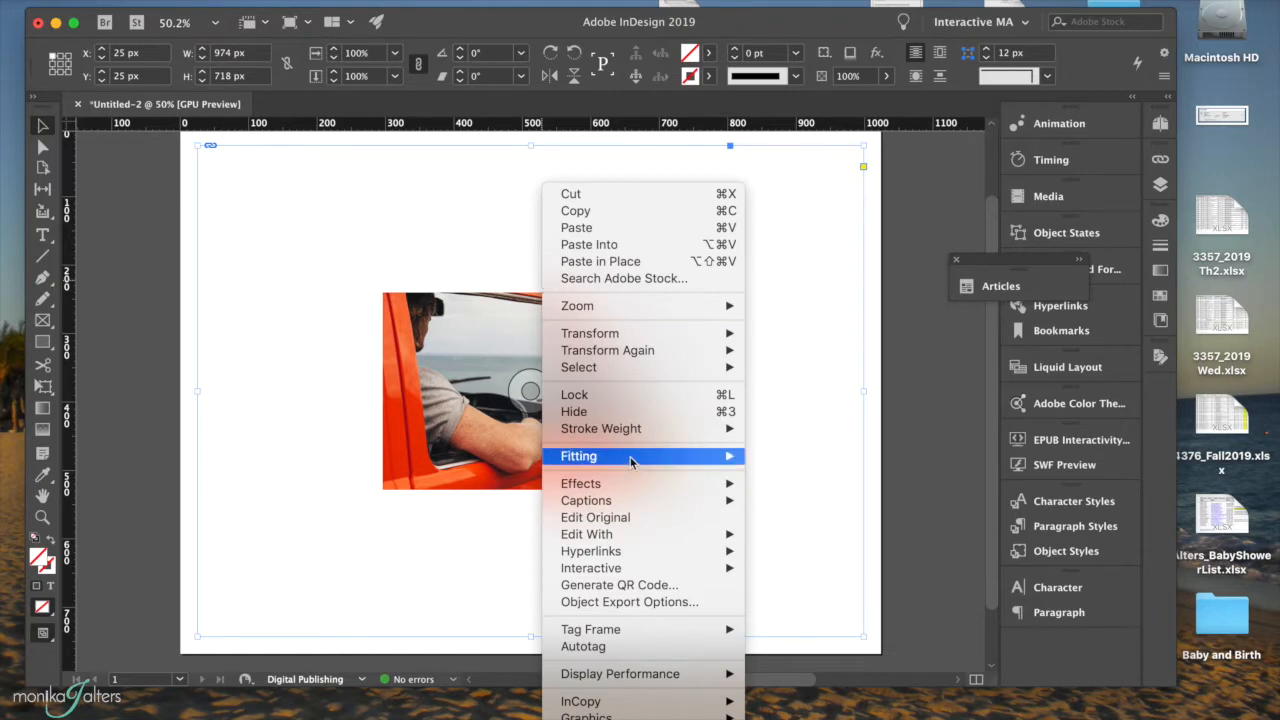
pyautogui.moveTo(631, 461)
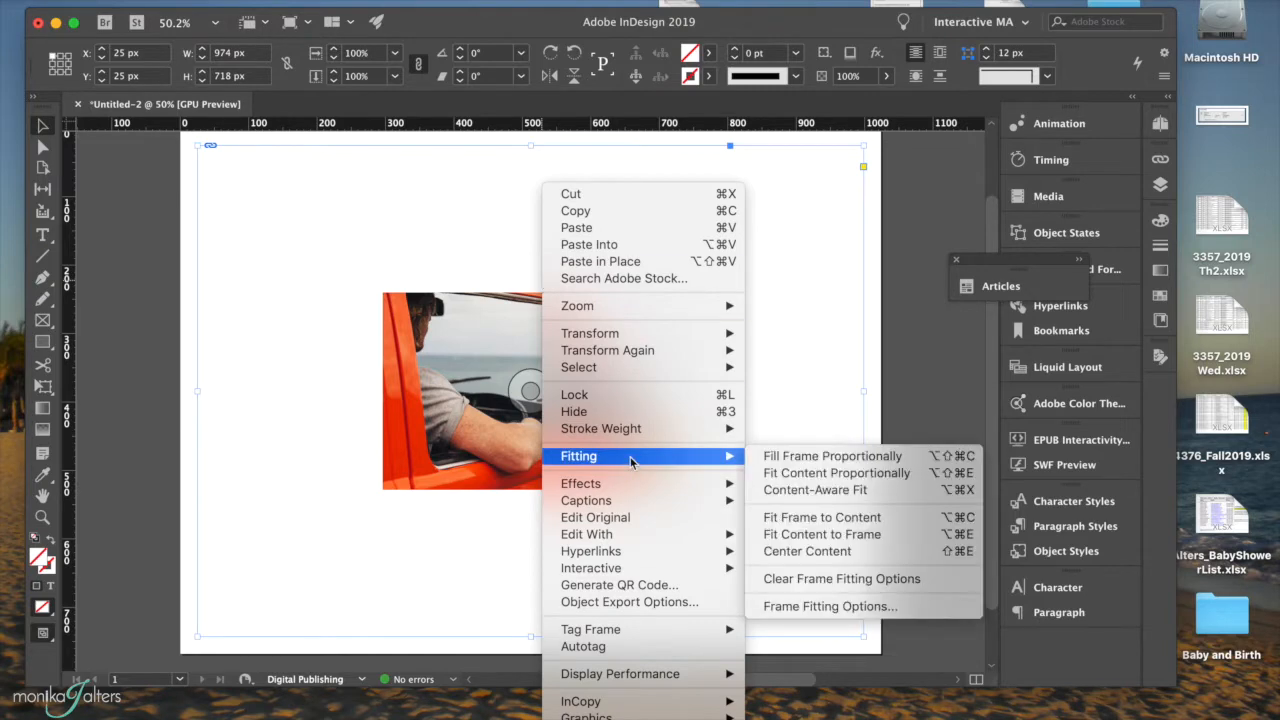
pyautogui.click(773, 476)
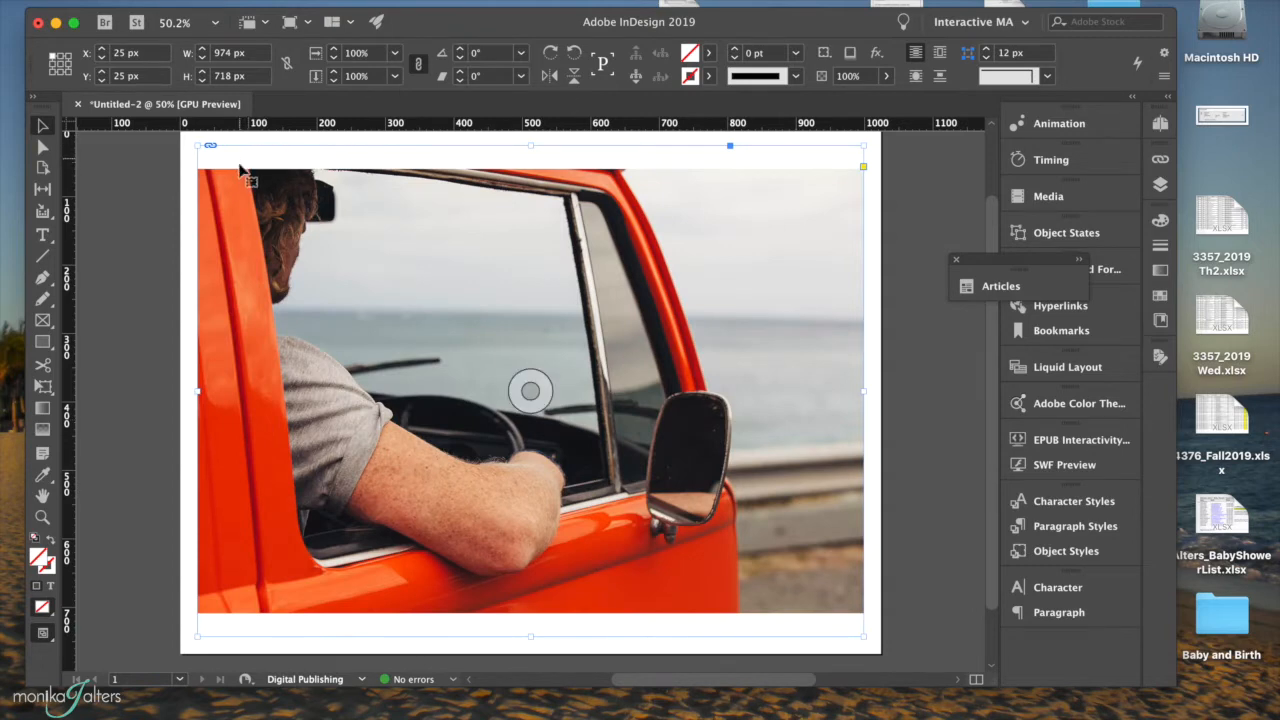
# Scale the photo up to about 253% so it fills the margin frame.
pyautogui.scroll(1, 348, 300)
pyautogui.doubleClick(280, 305)
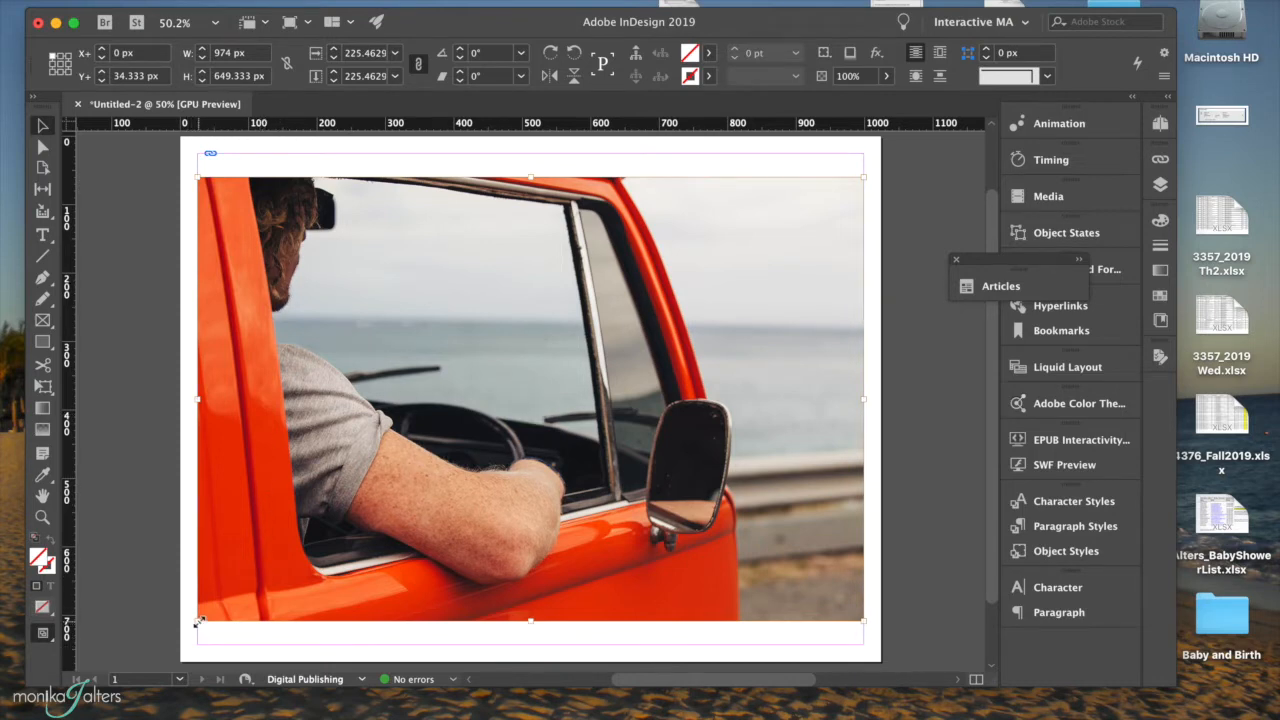
pyautogui.moveTo(199, 621); pyautogui.dragTo(162, 645)
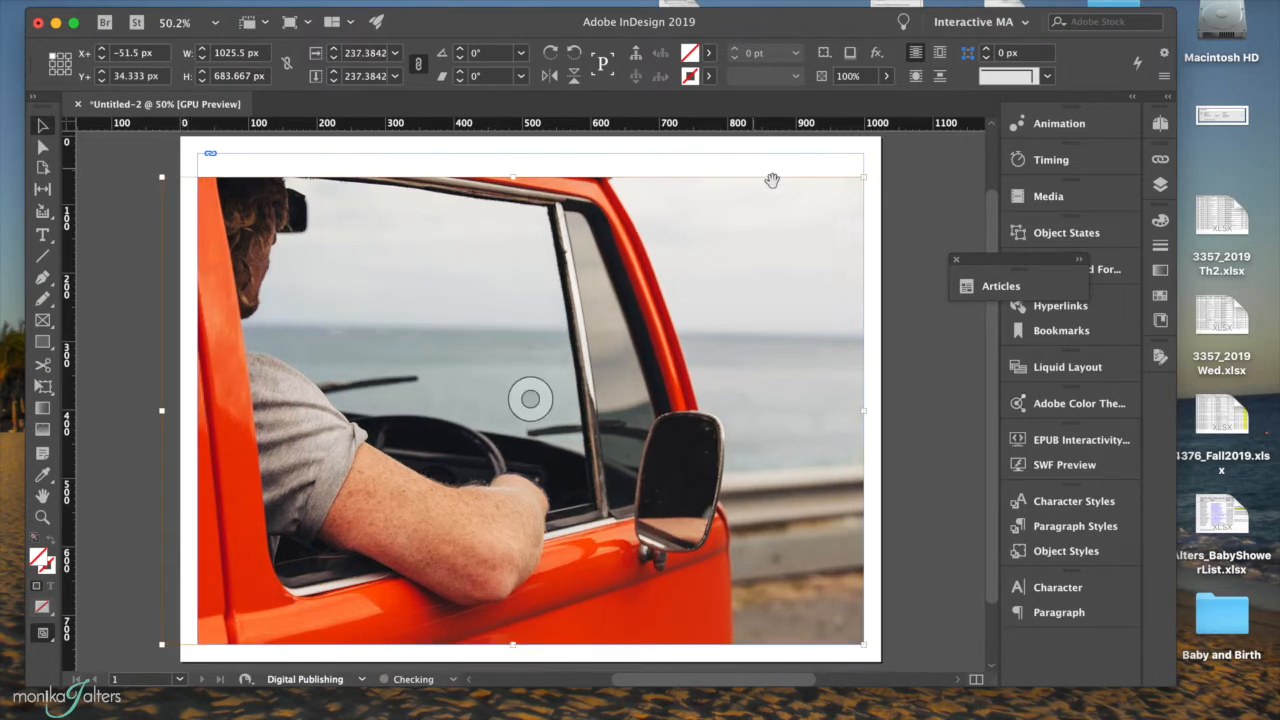
pyautogui.moveTo(865, 175); pyautogui.dragTo(910, 145)
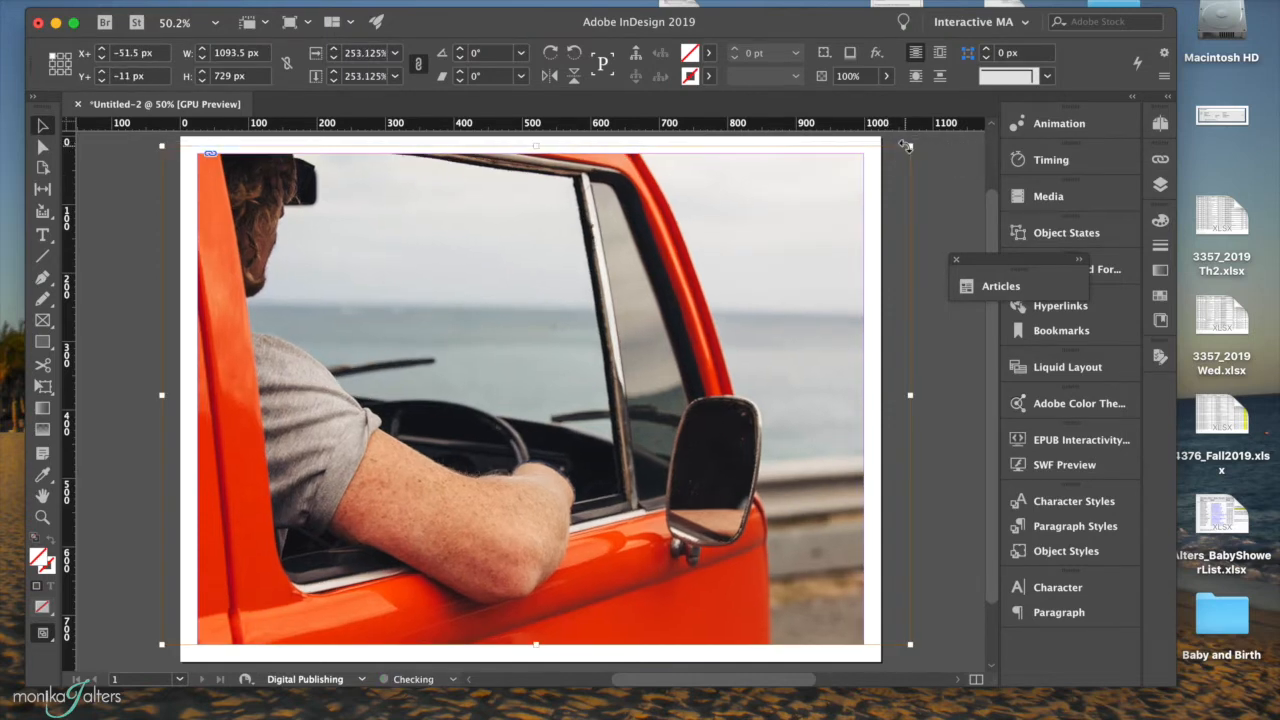
pyautogui.click(140, 338)
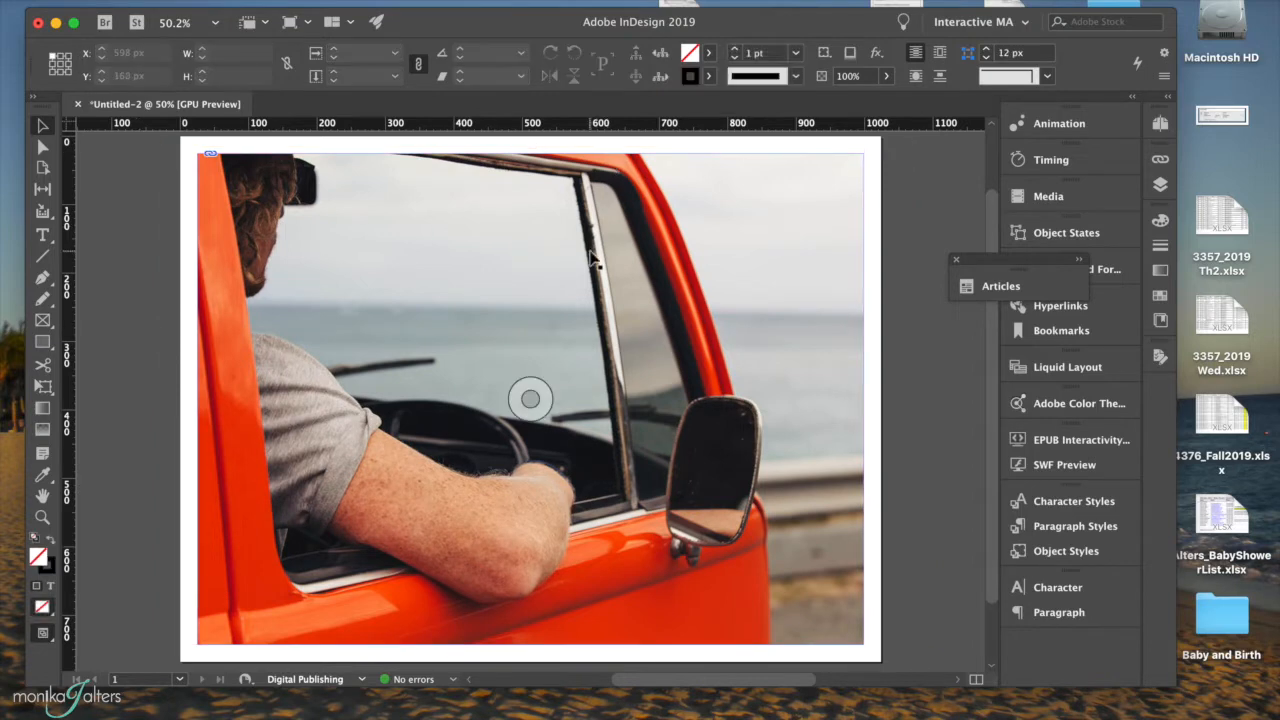
# Stretch the photo frame out to the top, right and bottom page edges.
pyautogui.scroll(-1, 596, 262)
pyautogui.scroll(1, 783, 351)
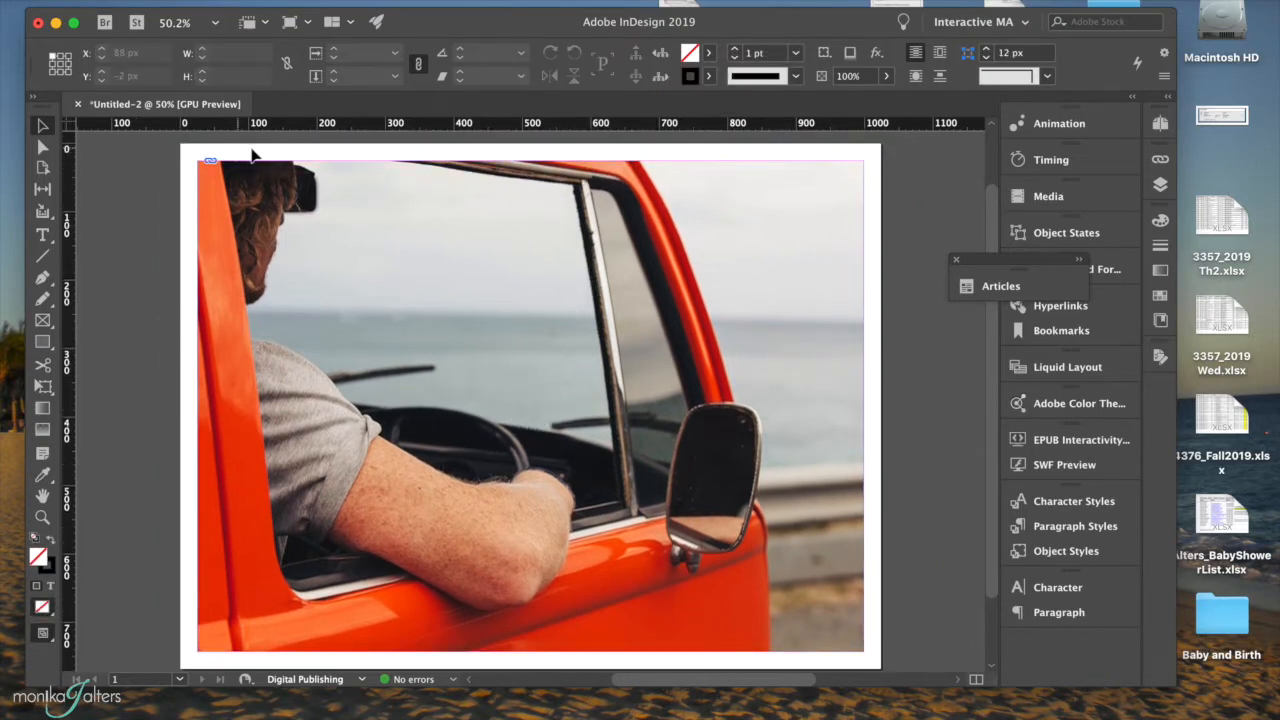
pyautogui.click(207, 177)
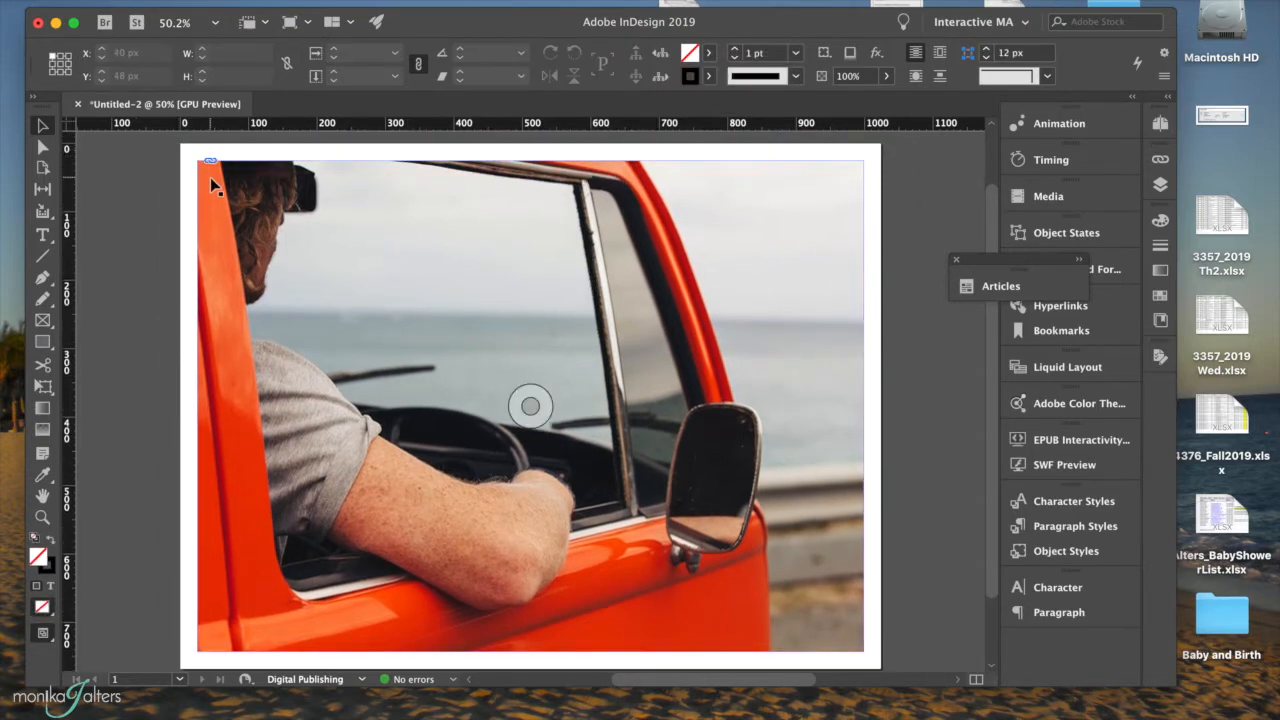
pyautogui.moveTo(158, 158); pyautogui.dragTo(181, 146)
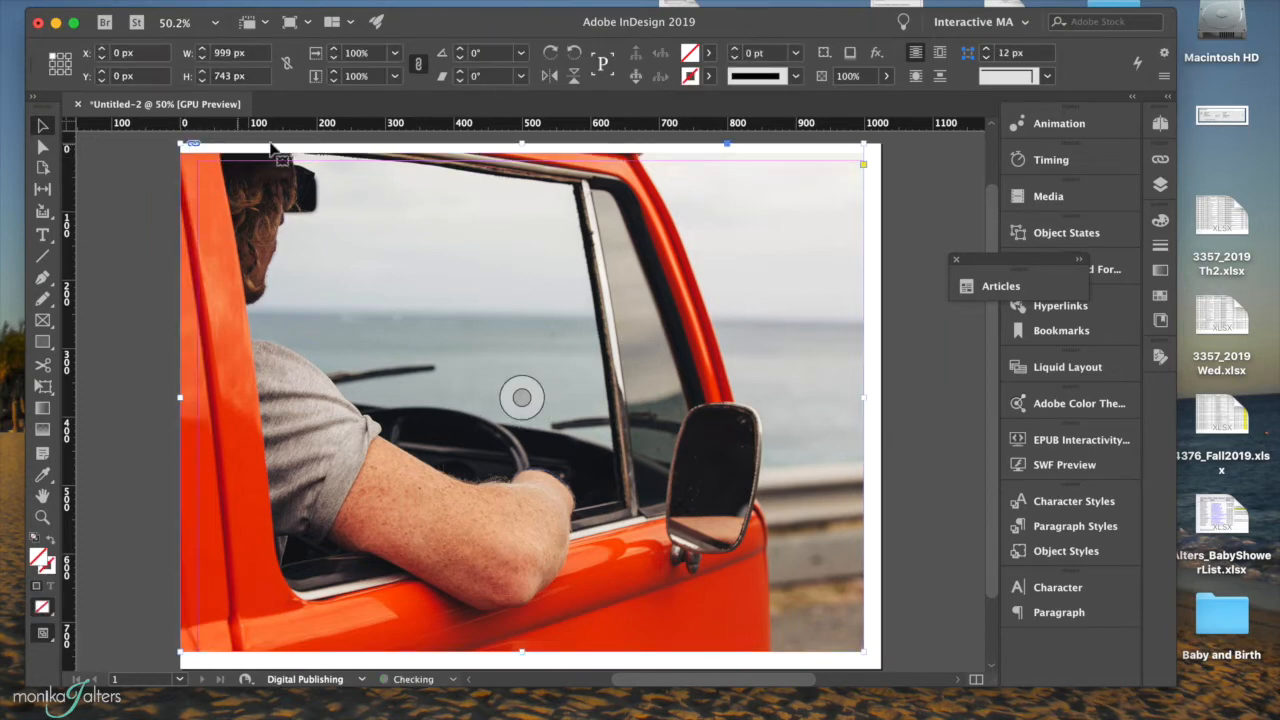
pyautogui.moveTo(864, 146); pyautogui.dragTo(881, 146)
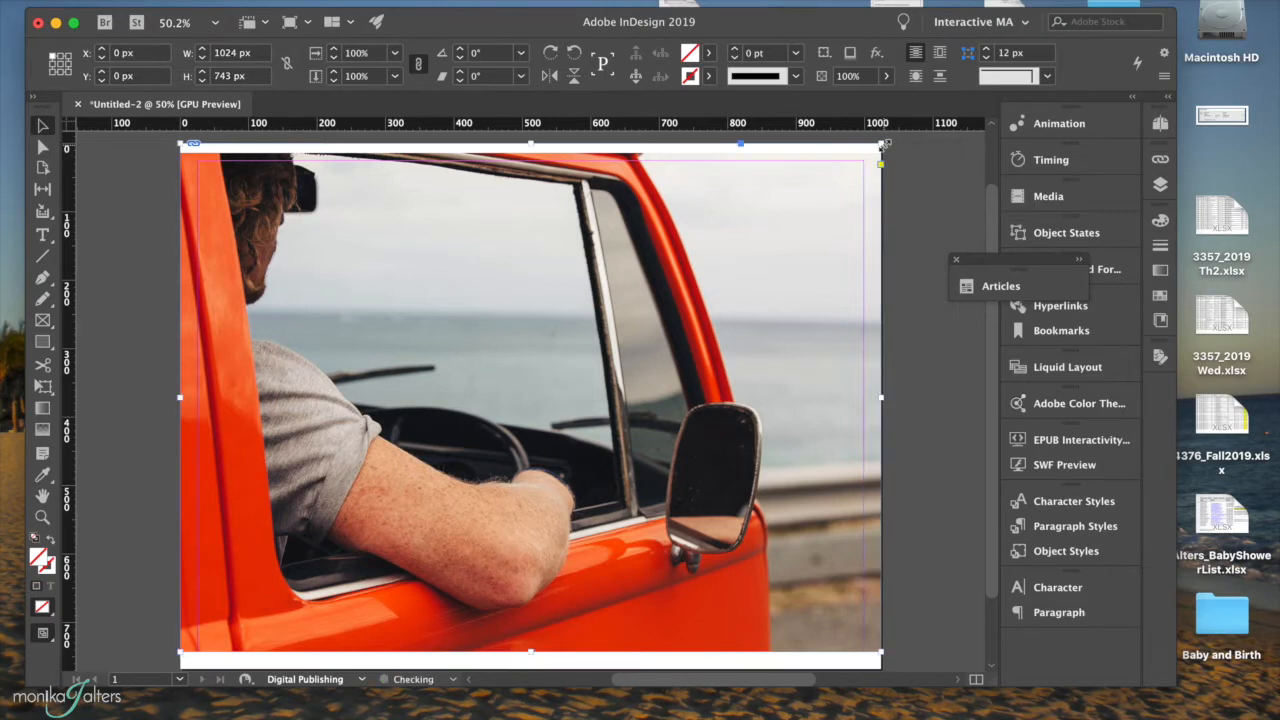
pyautogui.scroll(-1, 590, 625)
pyautogui.moveTo(530, 635); pyautogui.dragTo(531, 653)
# Scale the truck image up to about 273% to cover the enlarged frame.
pyautogui.doubleClick(559, 425)
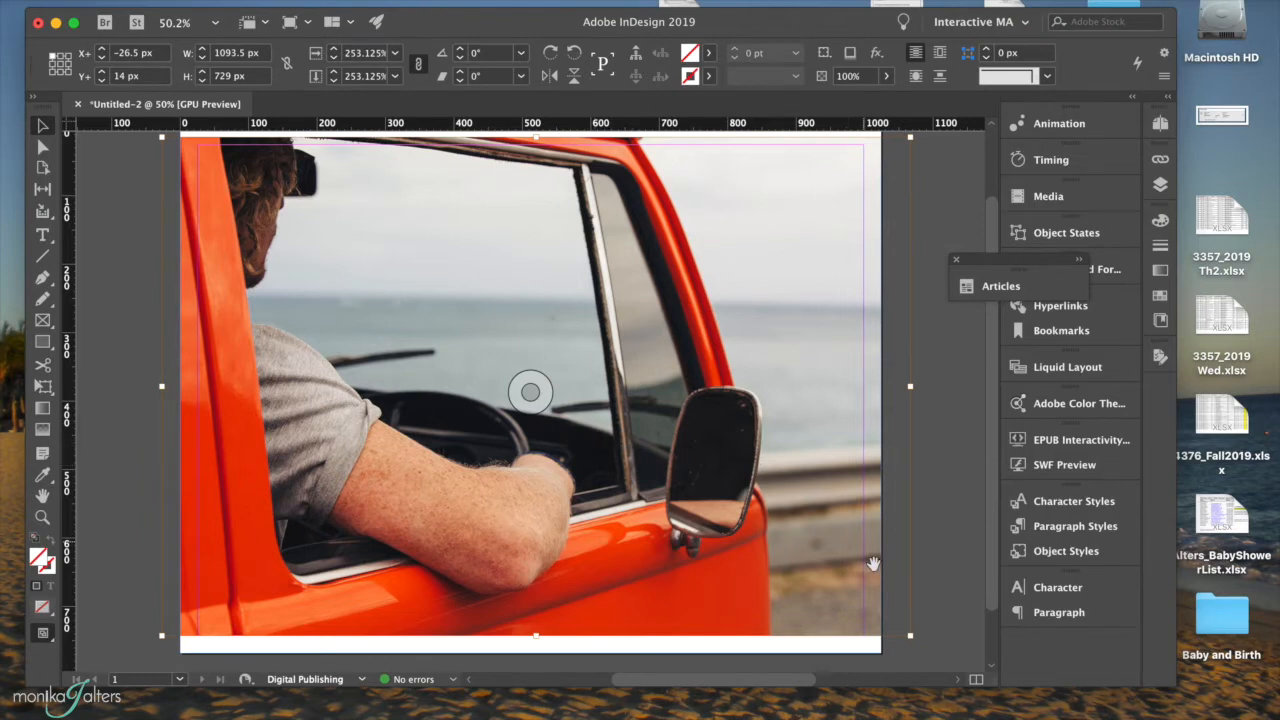
pyautogui.moveTo(907, 634); pyautogui.dragTo(938, 656)
pyautogui.scroll(-1, 789, 491)
pyautogui.scroll(3, 789, 491)
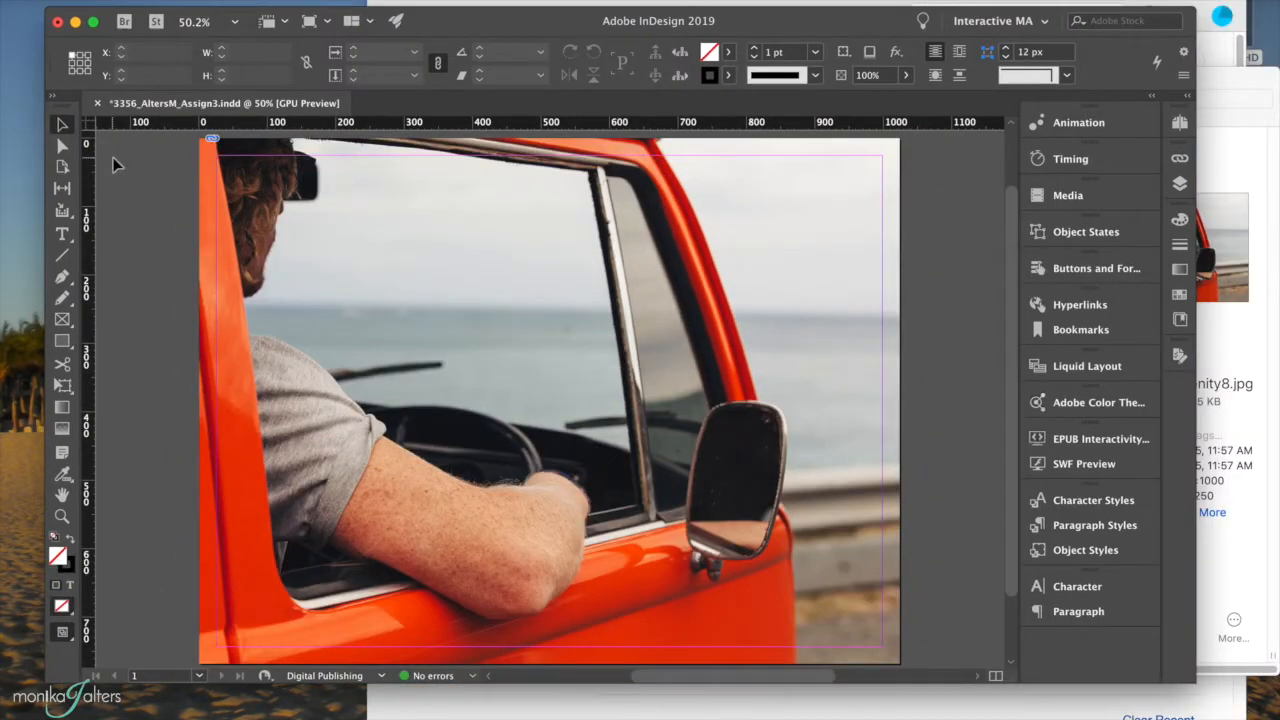
# Rename Layer 1 to BG, lock it, and add a new Layer 2 above it.
pyautogui.click(1180, 122)
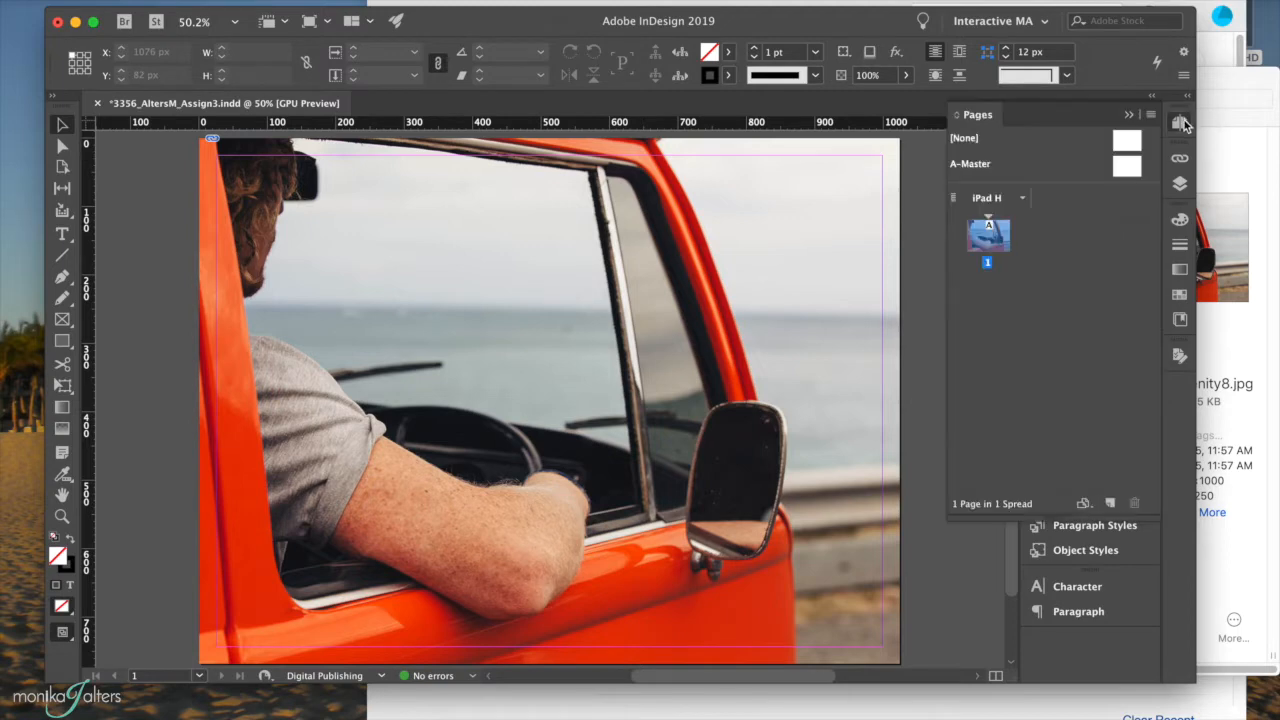
pyautogui.click(1182, 122)
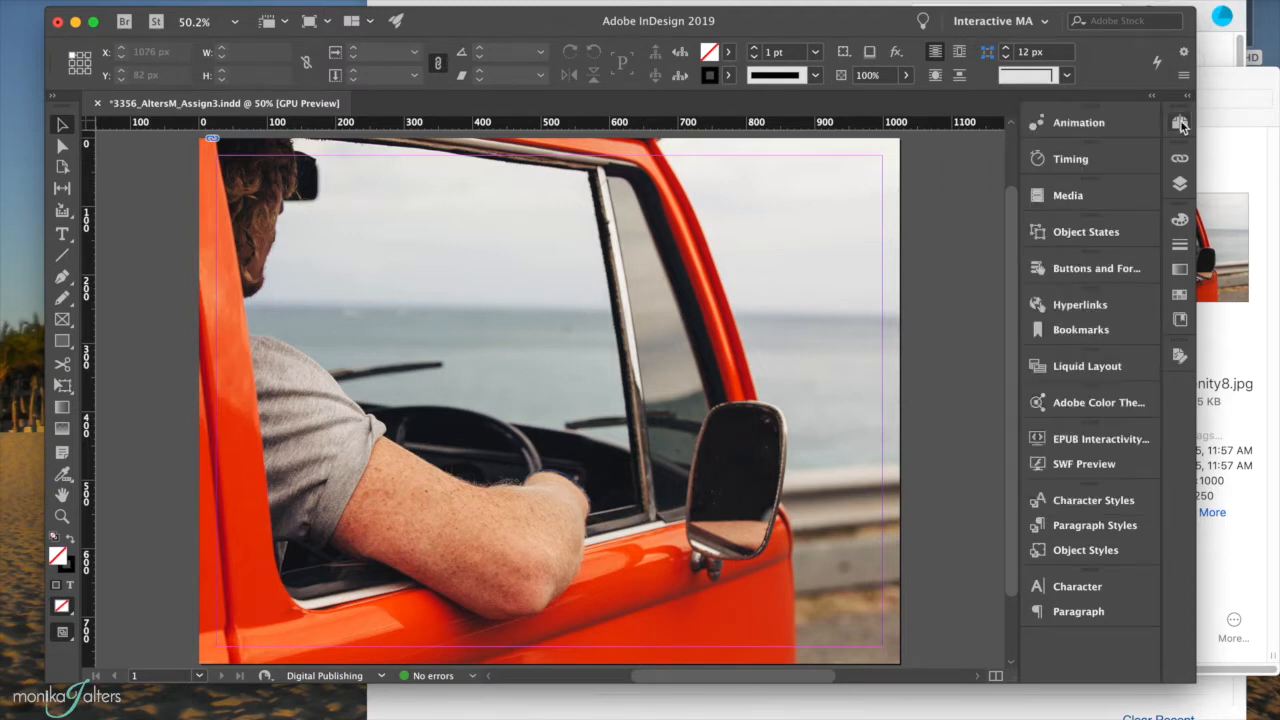
pyautogui.click(1180, 184)
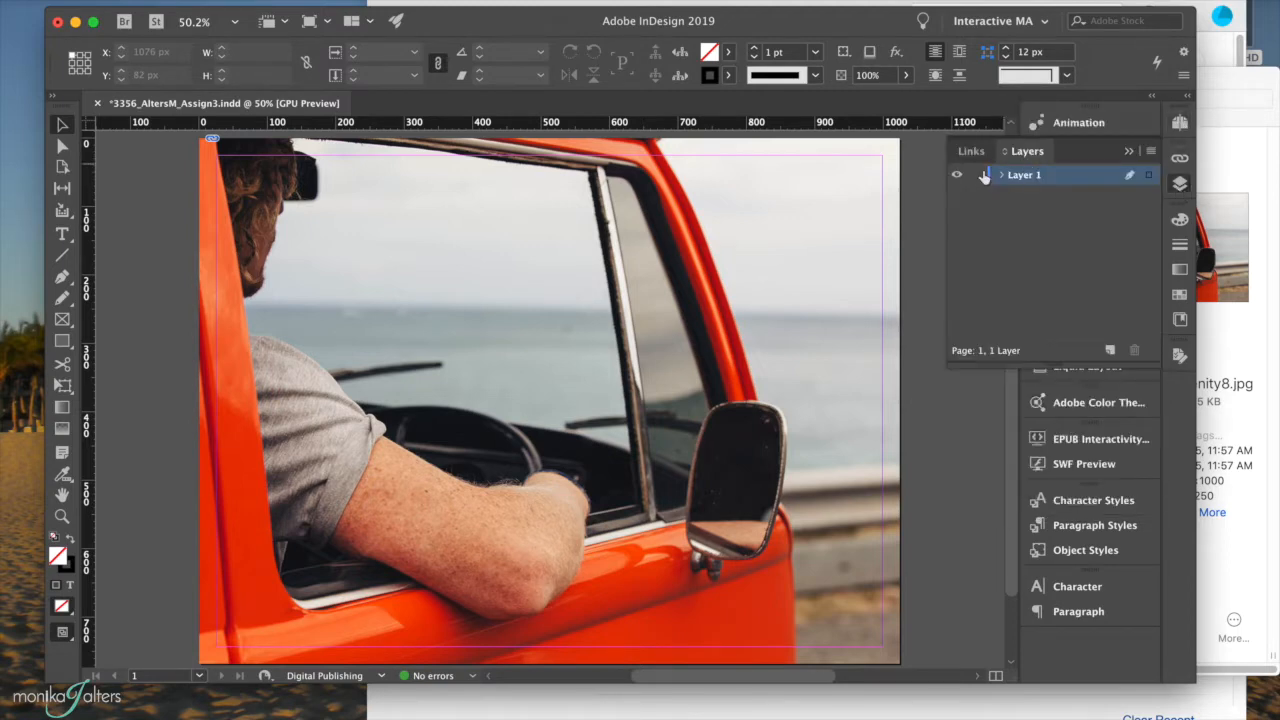
pyautogui.doubleClick(1030, 180)
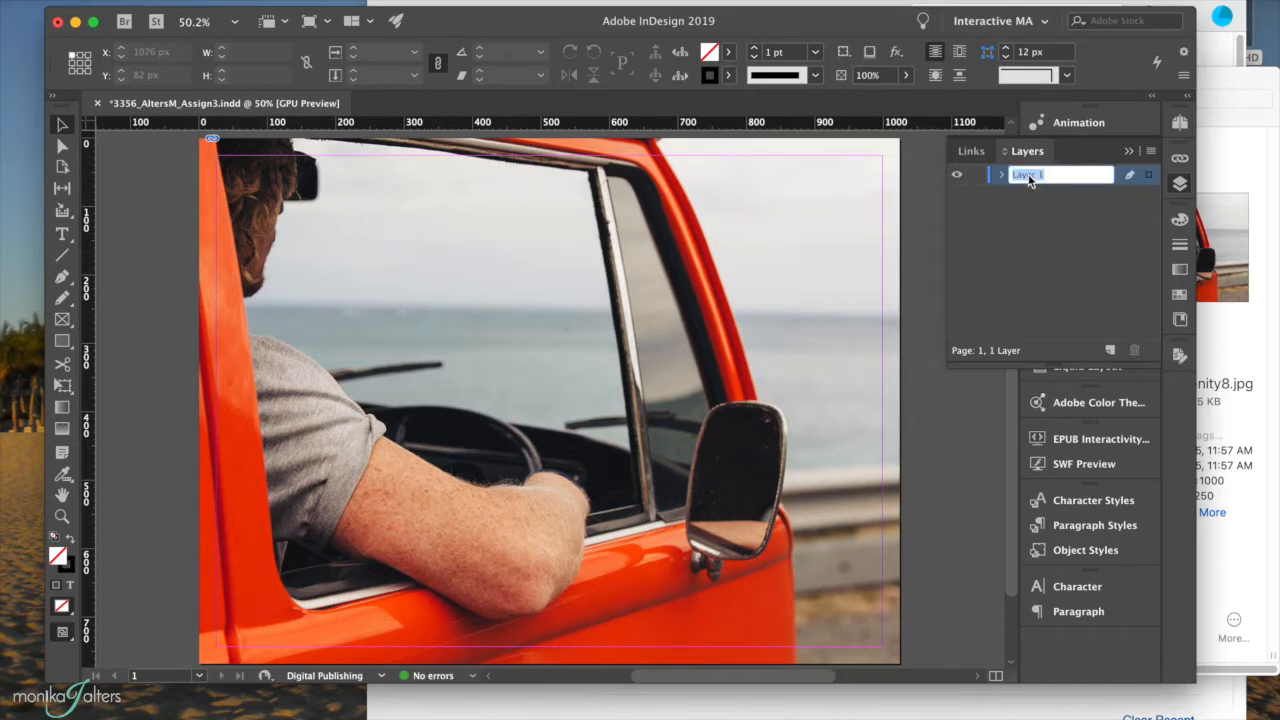
pyautogui.write('BG')
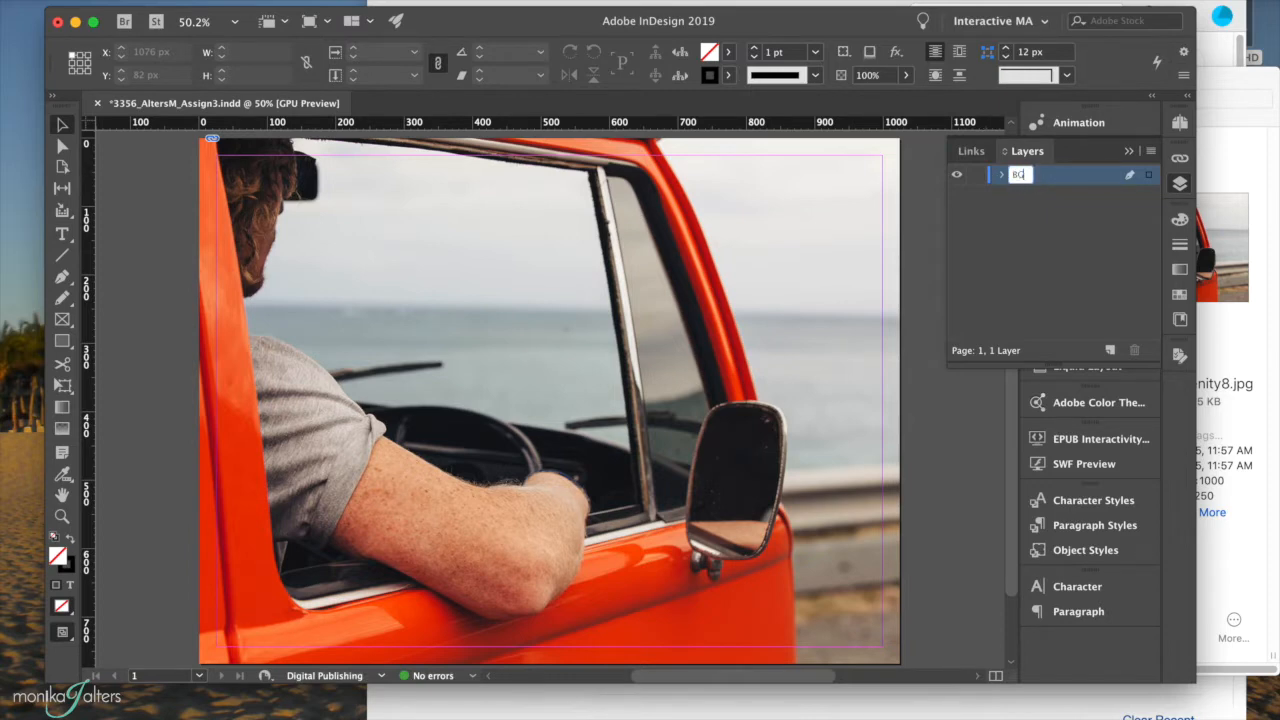
pyautogui.click(977, 177)
pyautogui.click(1110, 351)
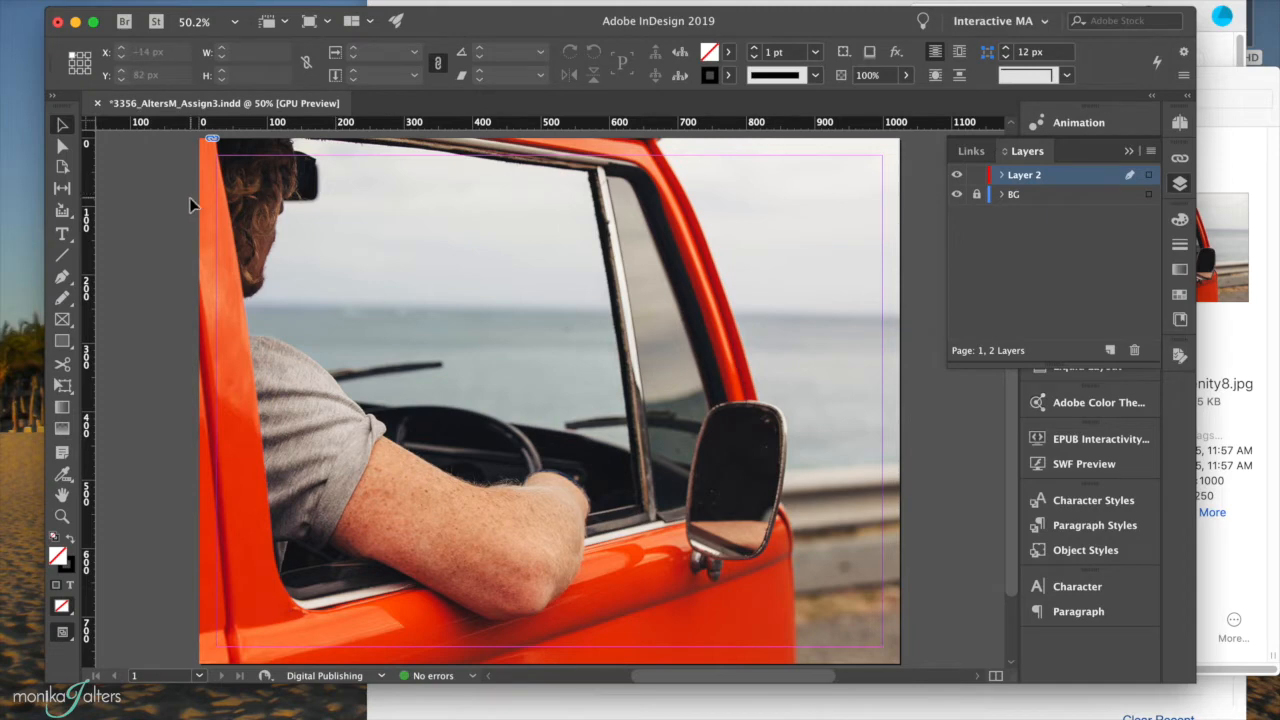
# Draw a roughly 538 × 178 px rectangle across the page's left side with black fill.
pyautogui.click(68, 350)
pyautogui.moveTo(249, 290); pyautogui.dragTo(553, 409)
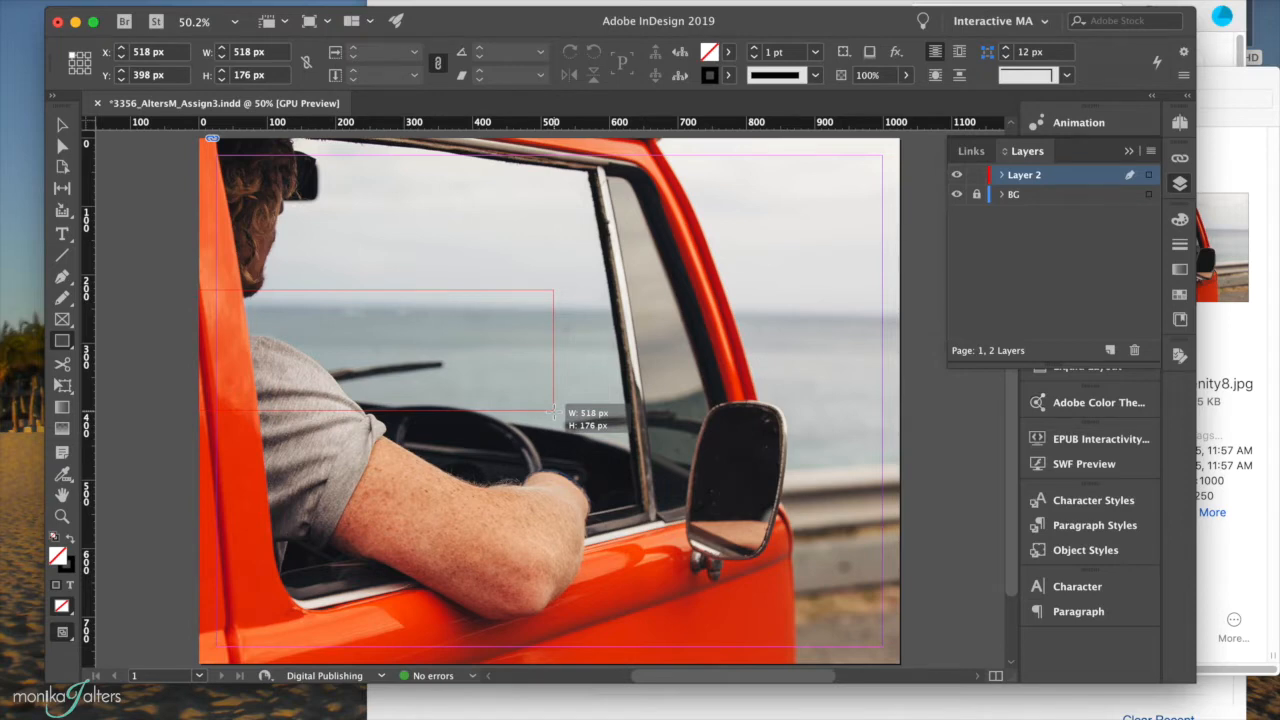
pyautogui.moveTo(553, 411); pyautogui.dragTo(567, 411)
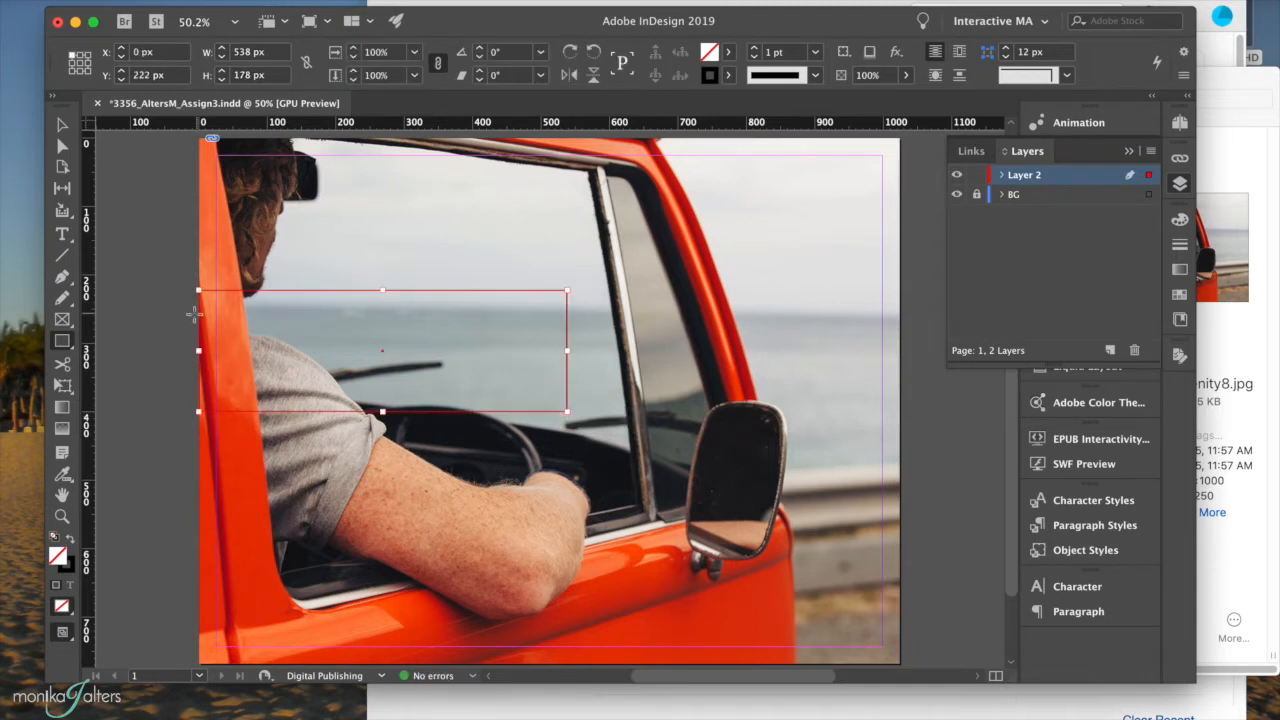
pyautogui.click(71, 538)
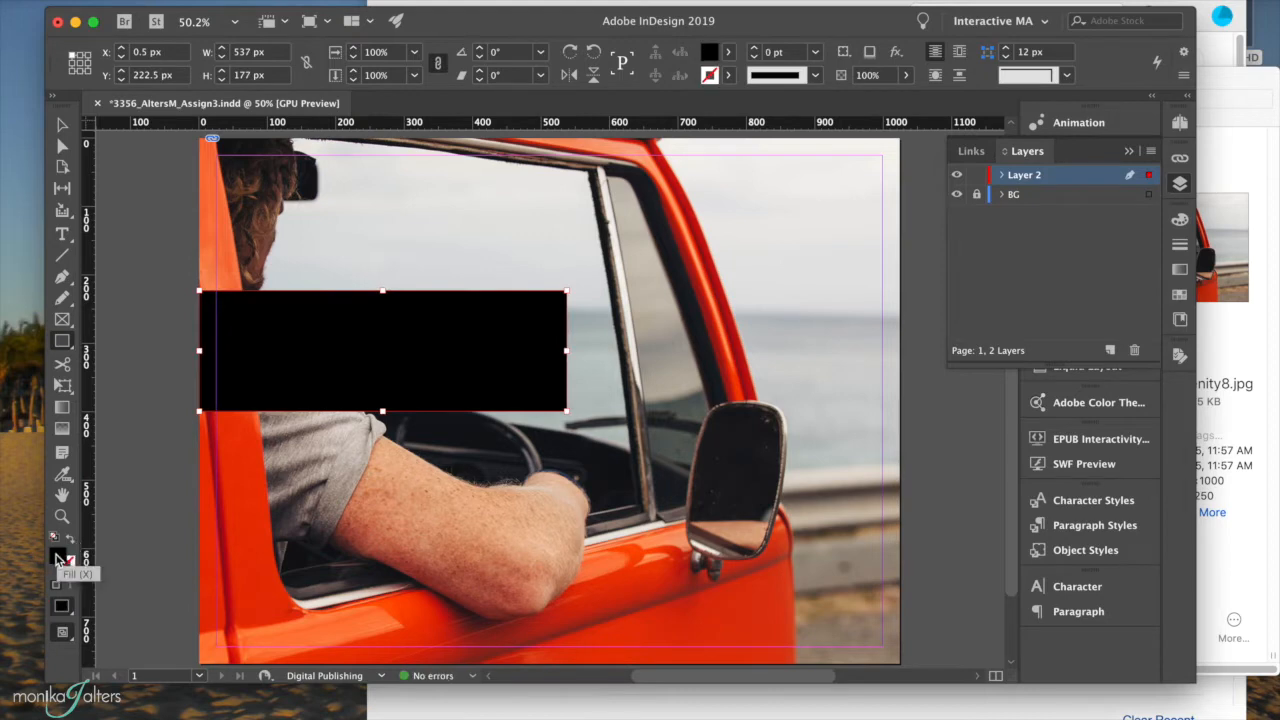
# Change the rectangle's fill to white (ffffff).
pyautogui.doubleClick(57, 560)
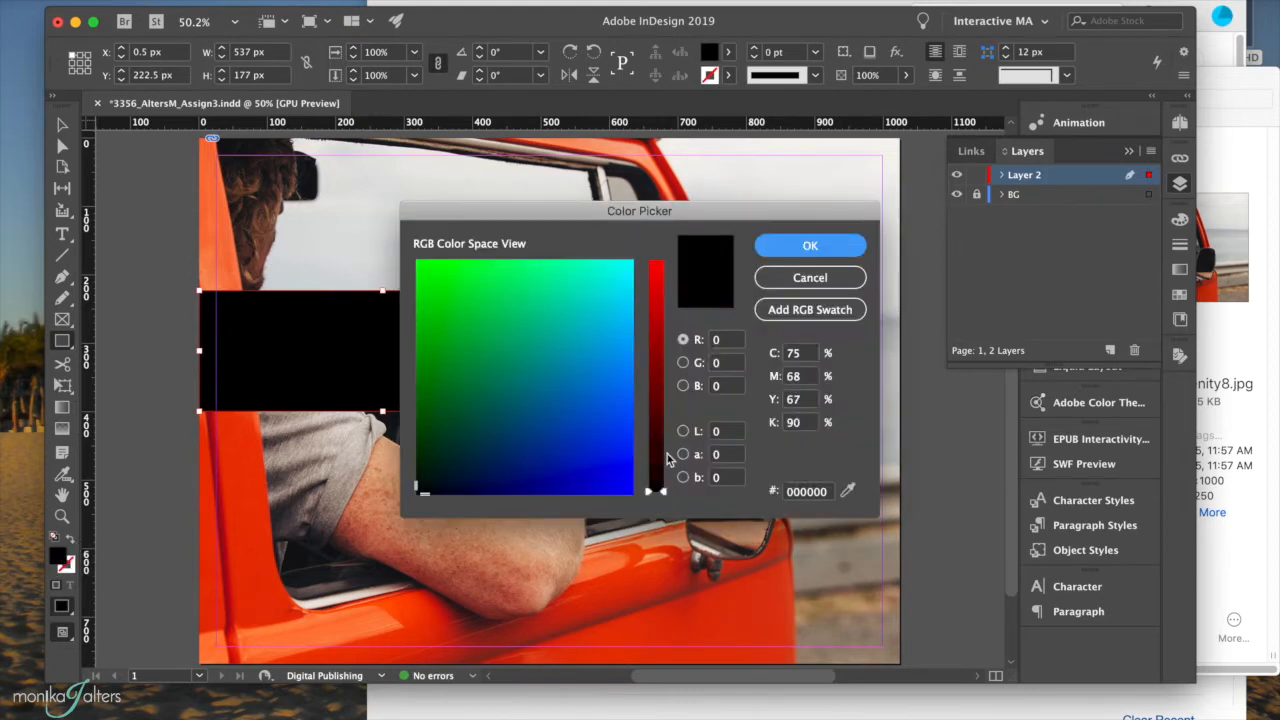
pyautogui.moveTo(662, 494); pyautogui.dragTo(664, 224)
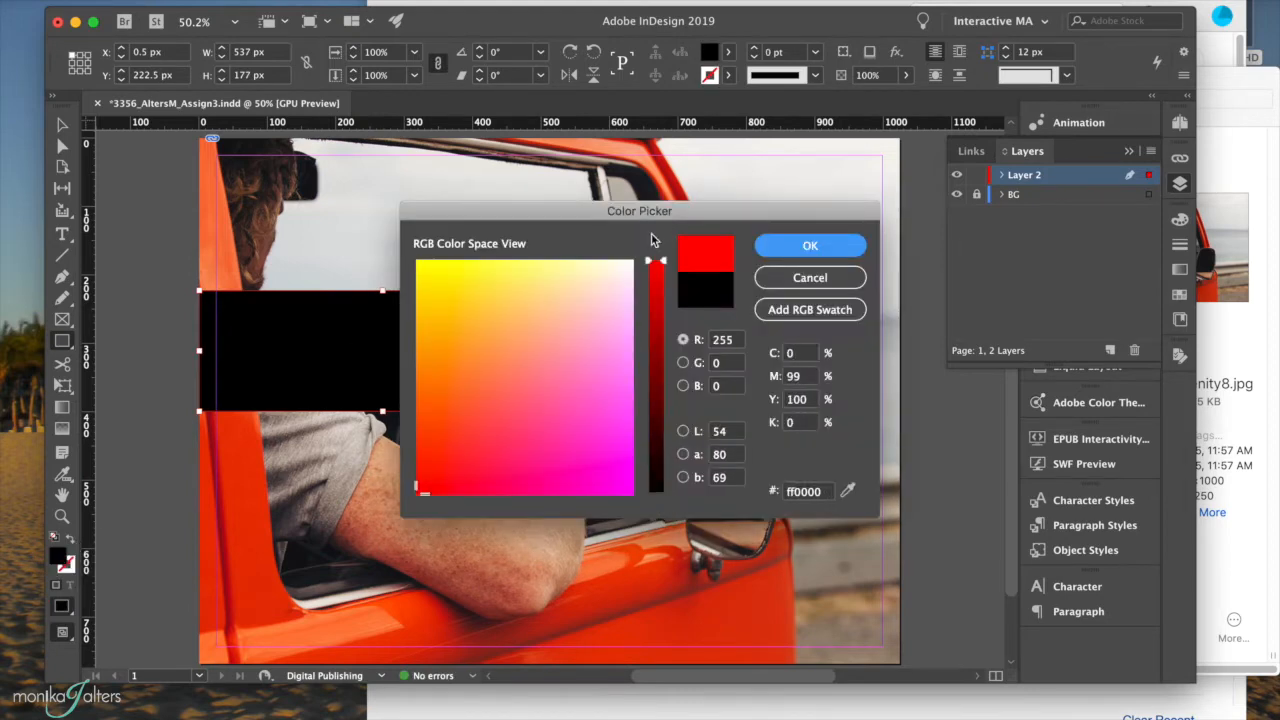
pyautogui.click(627, 263)
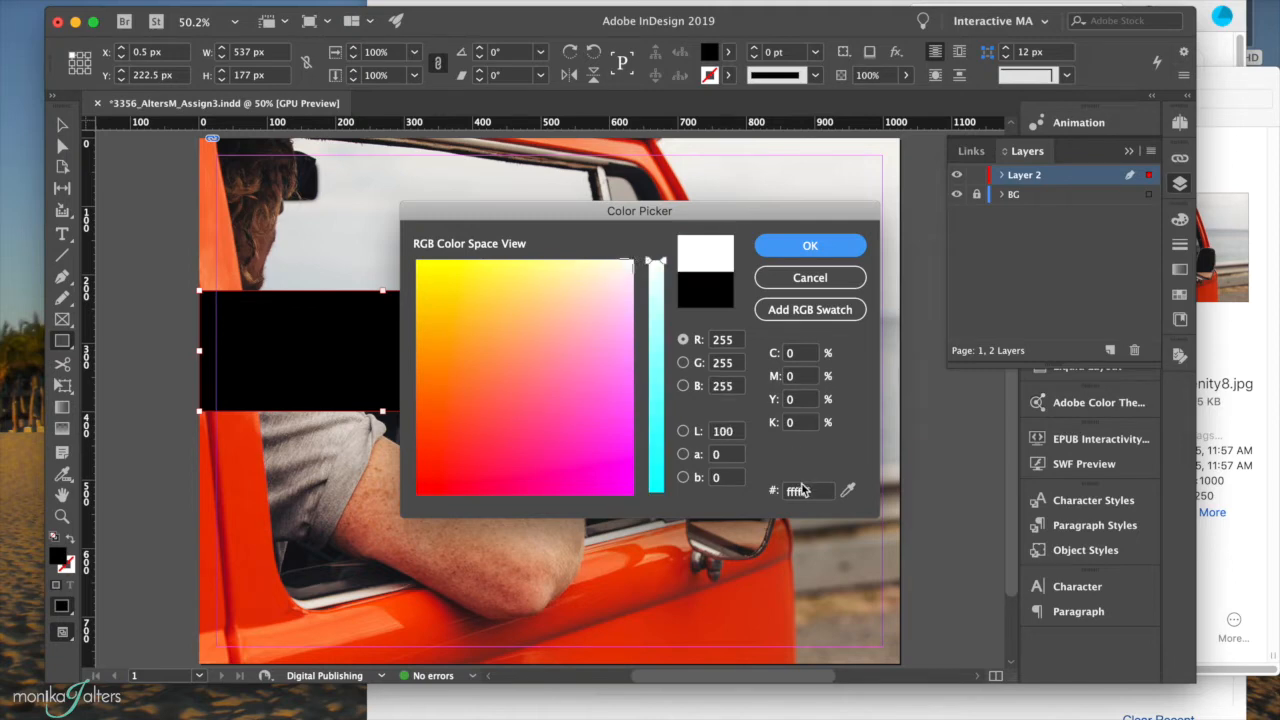
pyautogui.click(836, 243)
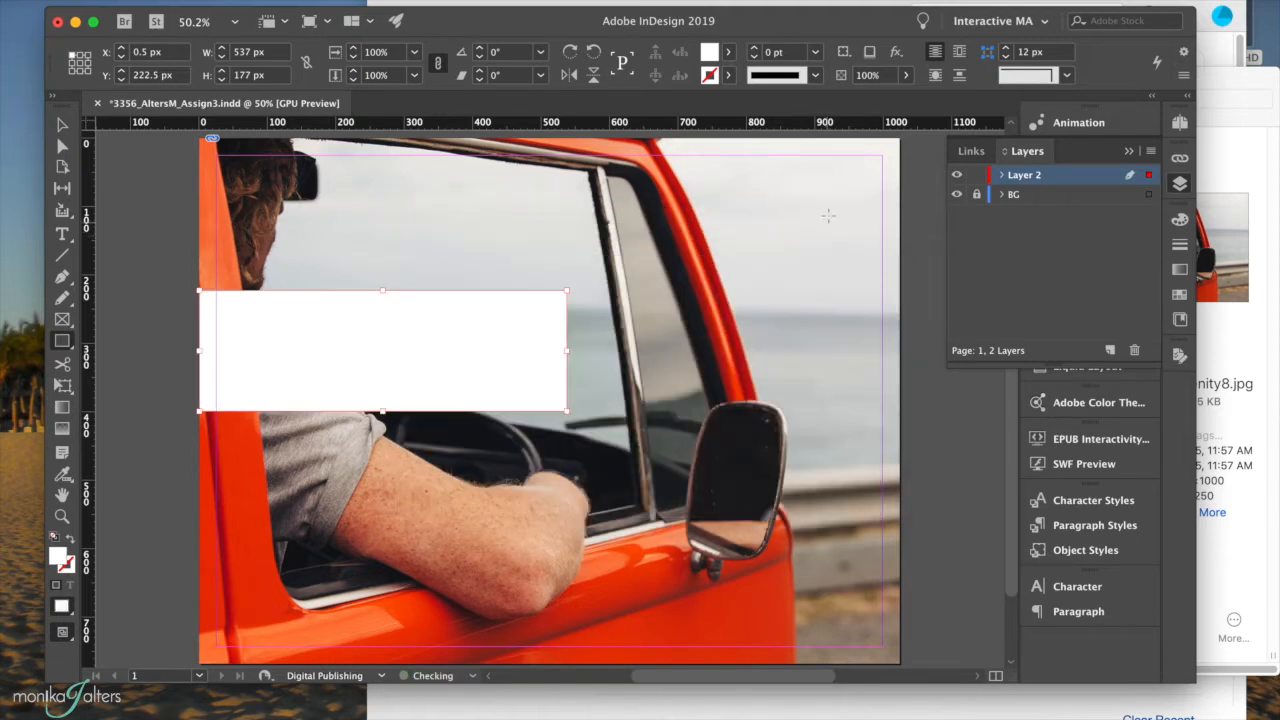
# Lower the white rectangle's opacity to 60%.
pyautogui.click(906, 75)
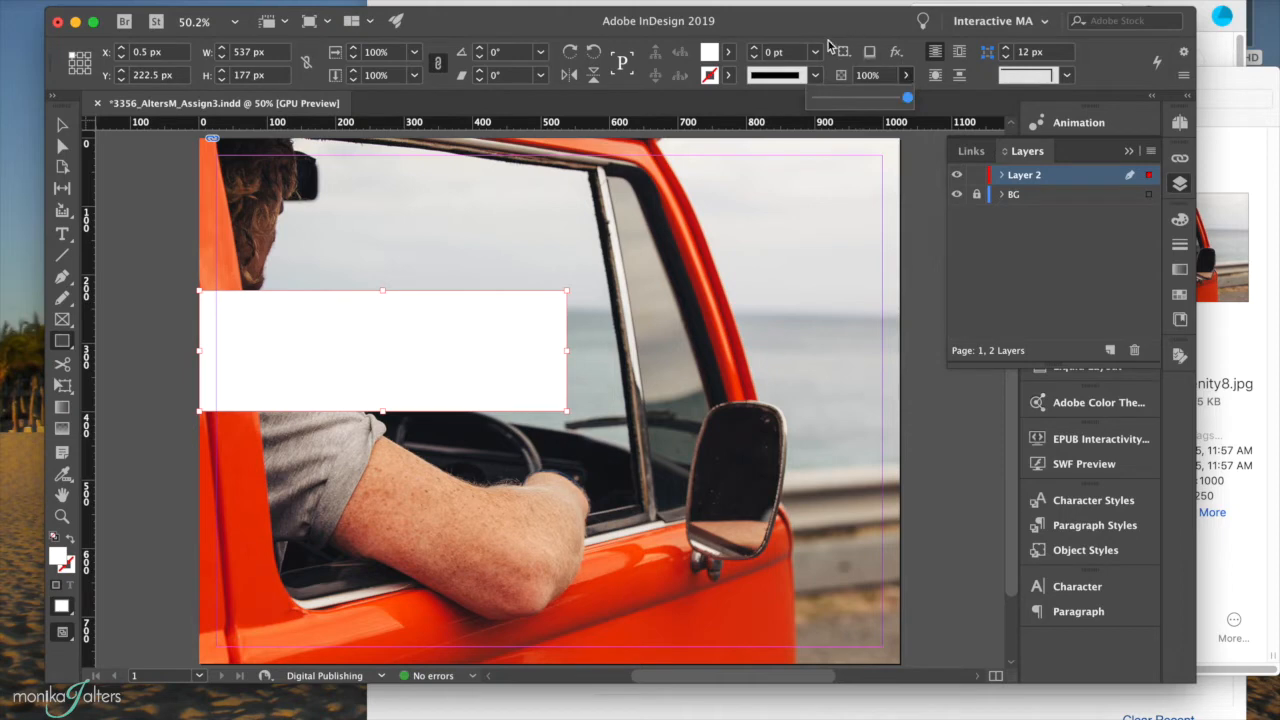
pyautogui.moveTo(907, 98); pyautogui.dragTo(869, 101)
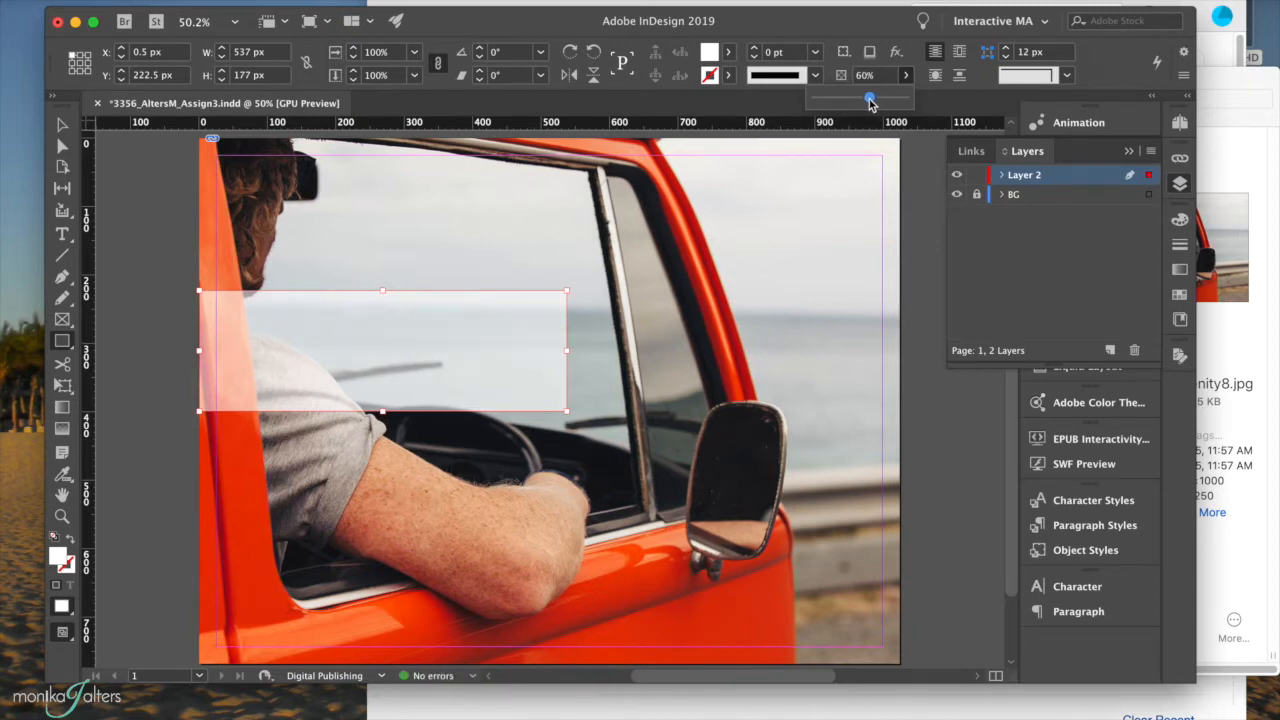
pyautogui.click(64, 234)
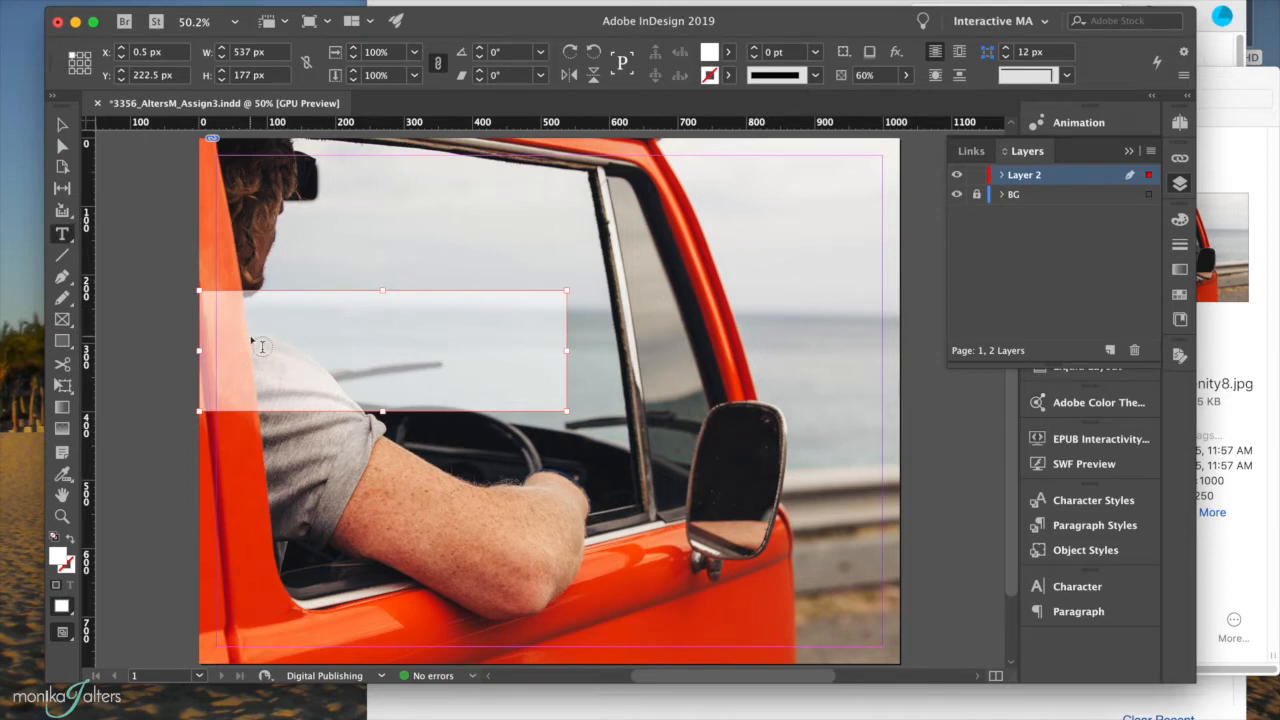
# Draw a text frame on the white band and type MY FIRST / INTERACTIVE / DOCUMENT.
pyautogui.click(152, 225)
pyautogui.moveTo(212, 302); pyautogui.dragTo(552, 395)
pyautogui.write('MY')
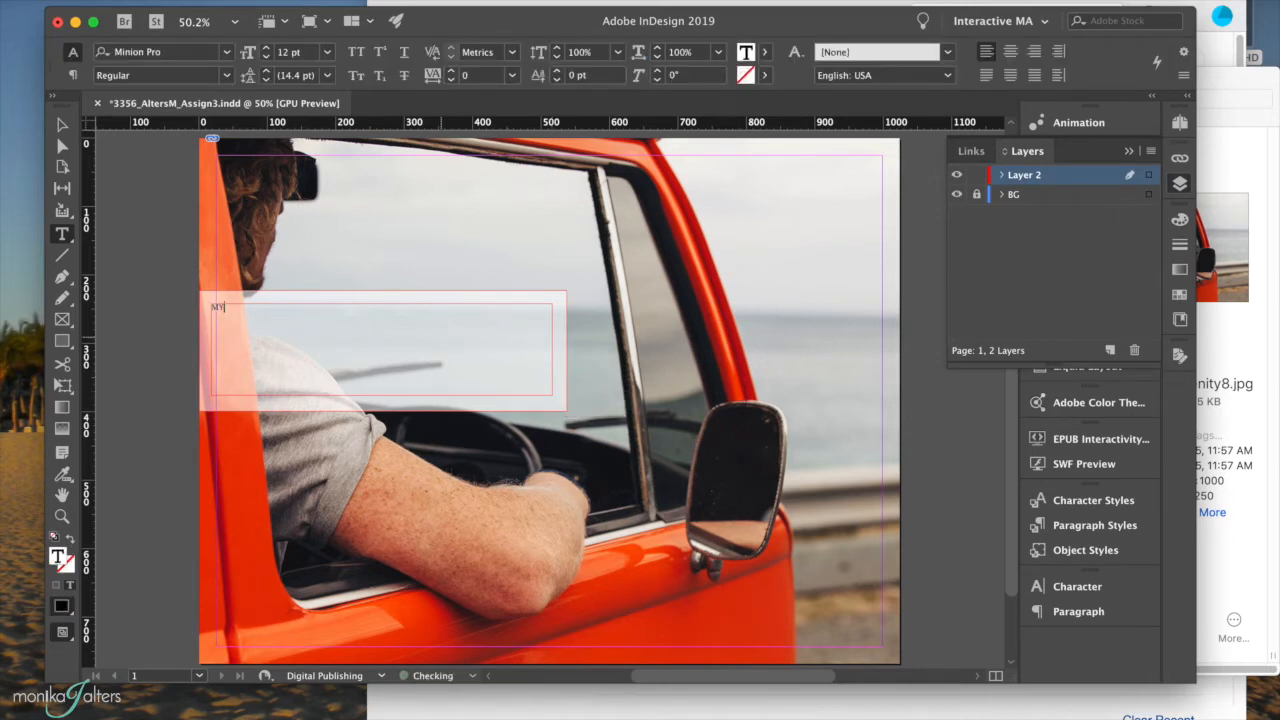
pyautogui.write(' FIRST')
pyautogui.press('Return')
pyautogui.write('INTER')
pyautogui.write('DOCUMENT')
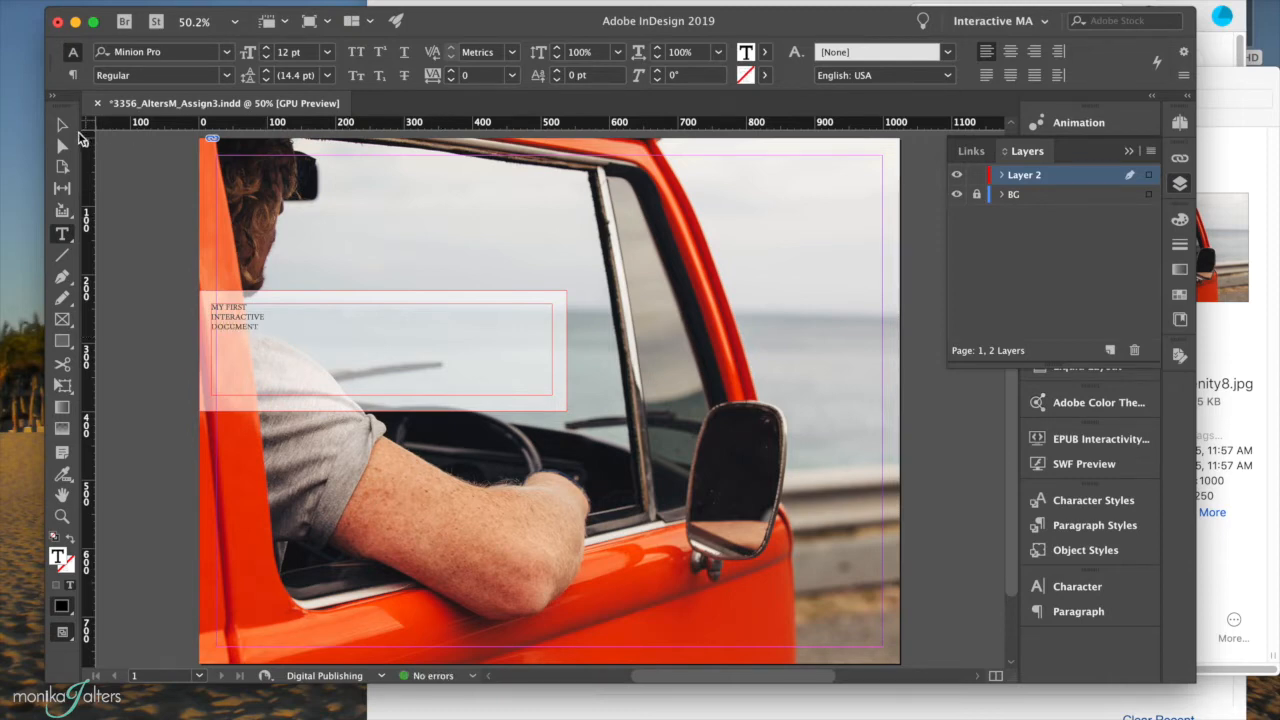
pyautogui.click(62, 127)
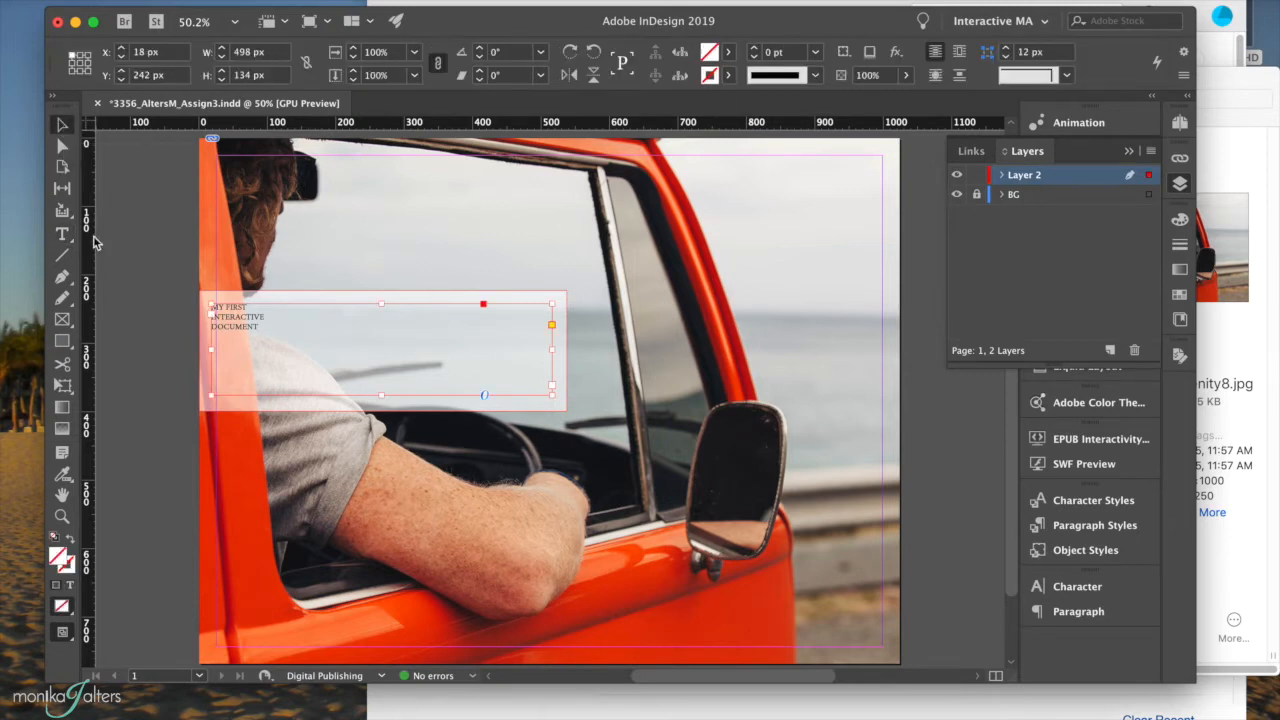
# Raise the heading's font size from 12 pt to 27 pt.
pyautogui.click(62, 234)
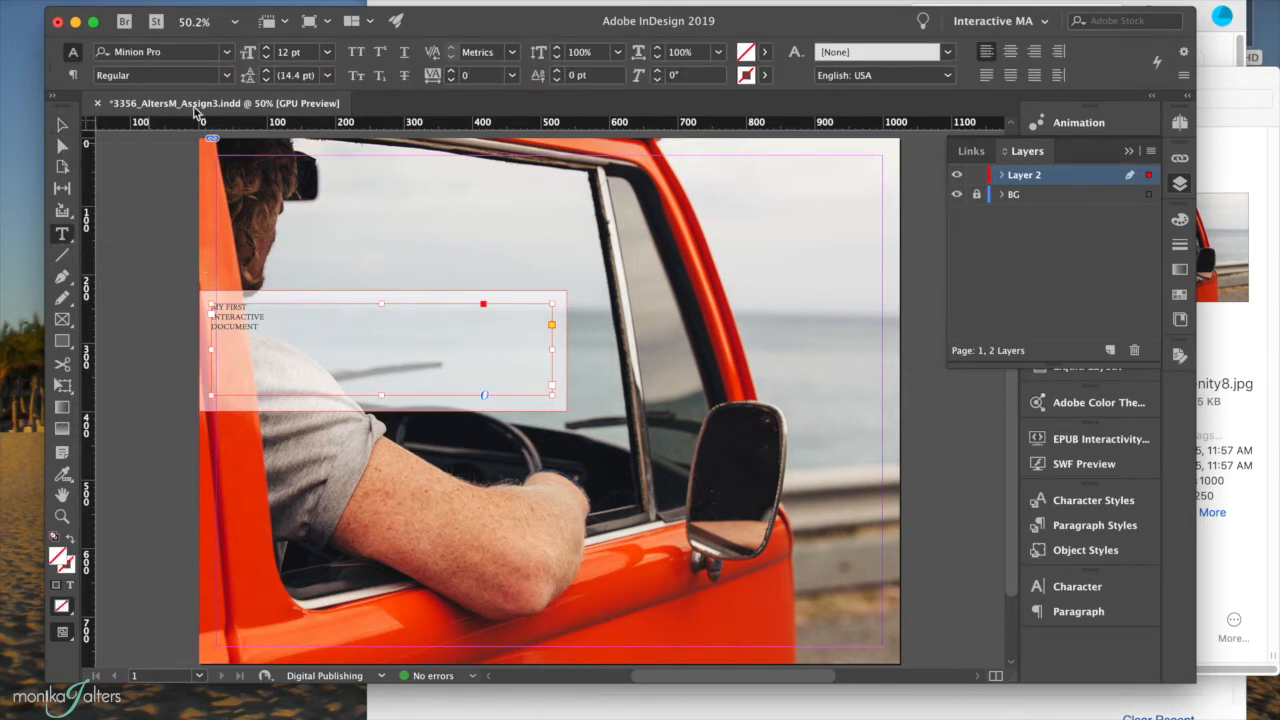
pyautogui.click(266, 48)
pyautogui.click(266, 48)
pyautogui.click(266, 48)
pyautogui.click(266, 48)
pyautogui.click(266, 48)
pyautogui.click(266, 48)
pyautogui.click(266, 48)
pyautogui.click(266, 48)
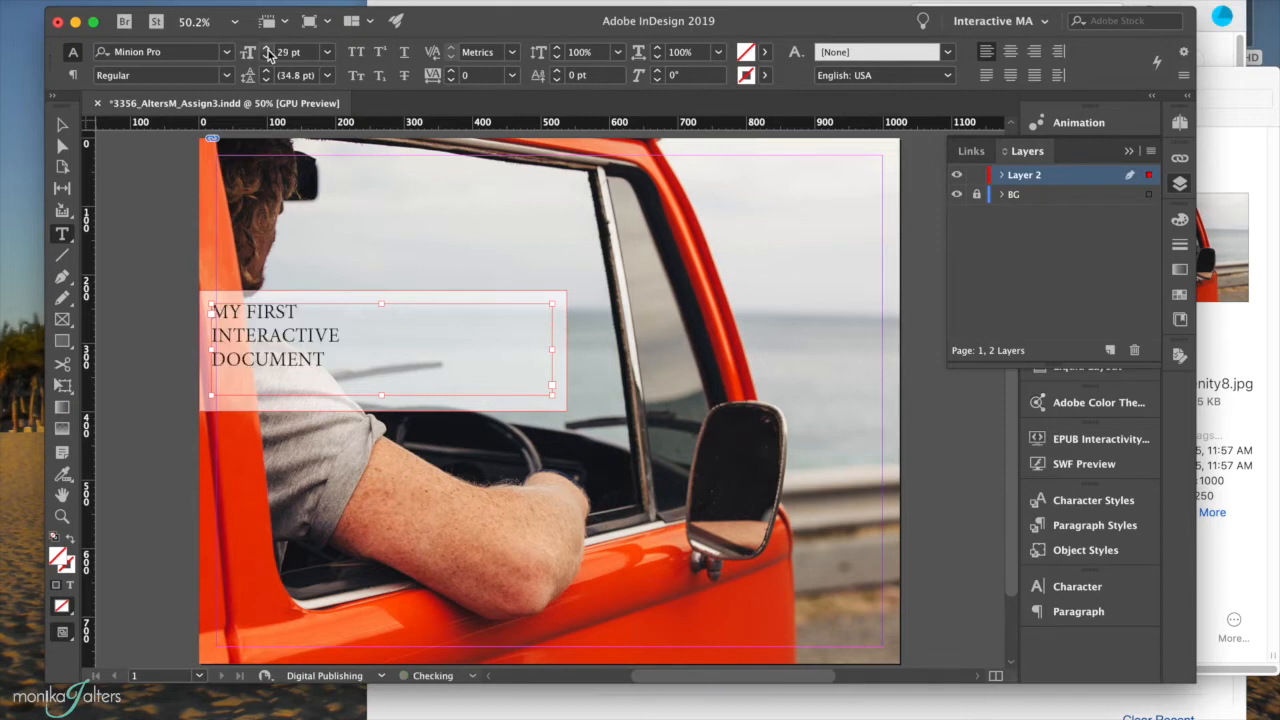
pyautogui.click(266, 57)
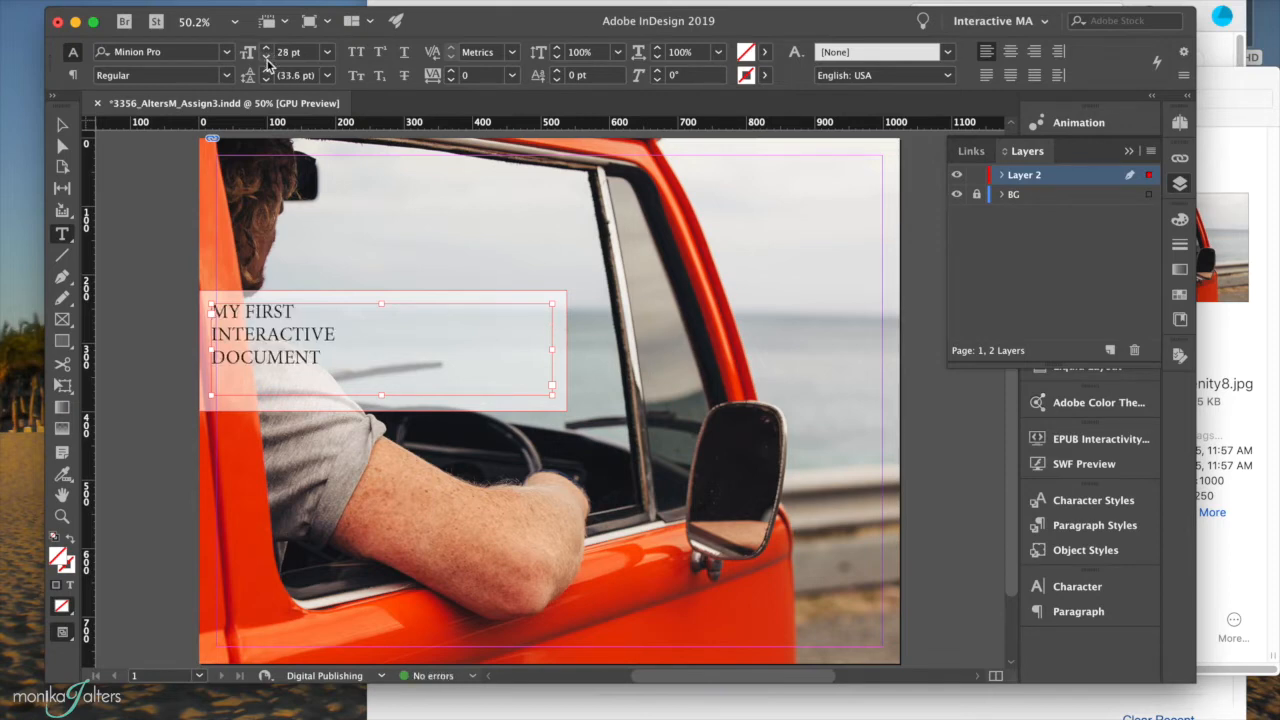
pyautogui.click(266, 57)
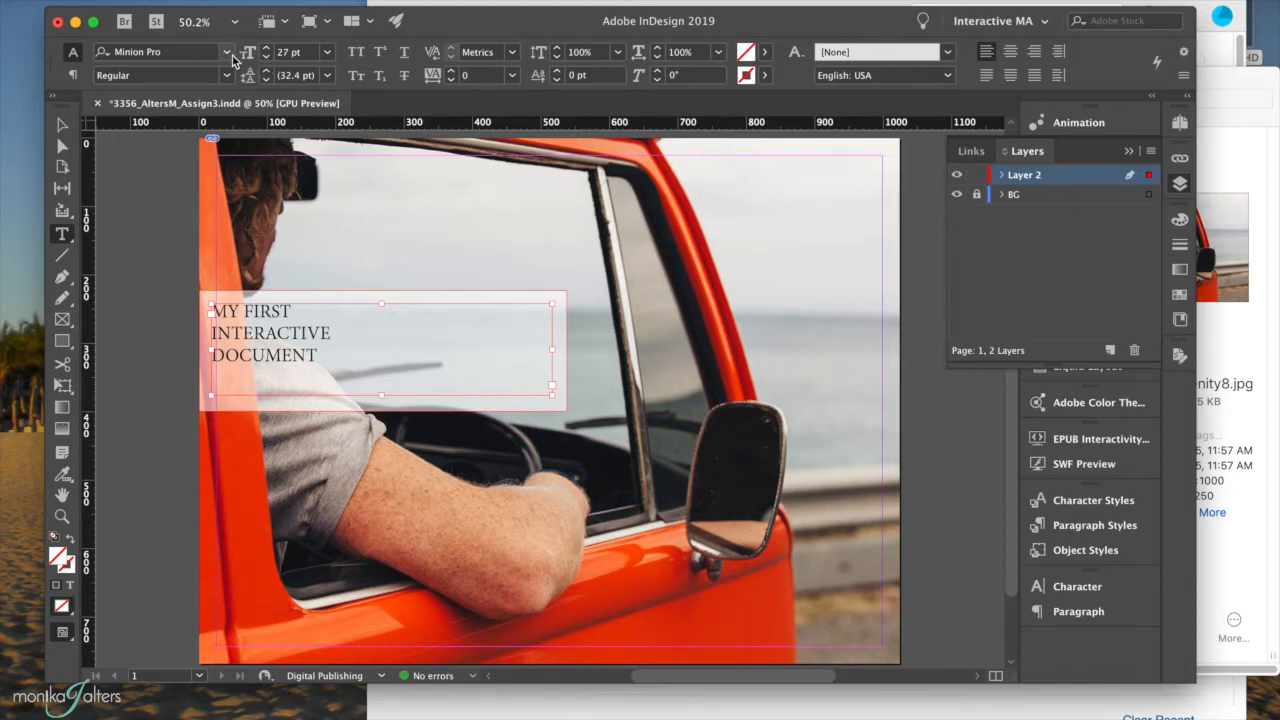
pyautogui.click(229, 53)
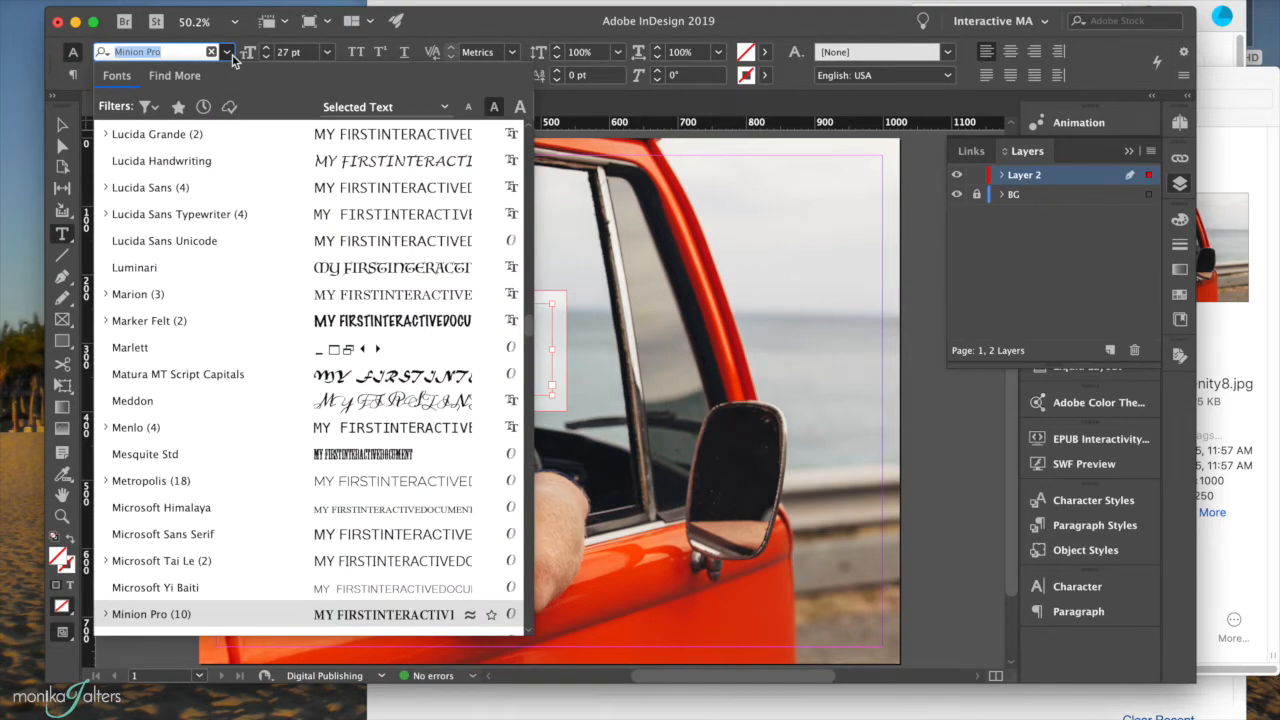
# Set the heading's font to Futura Medium, filtering the font list with 'FU'.
pyautogui.scroll(-6, 243, 277)
pyautogui.scroll(15, 244, 281)
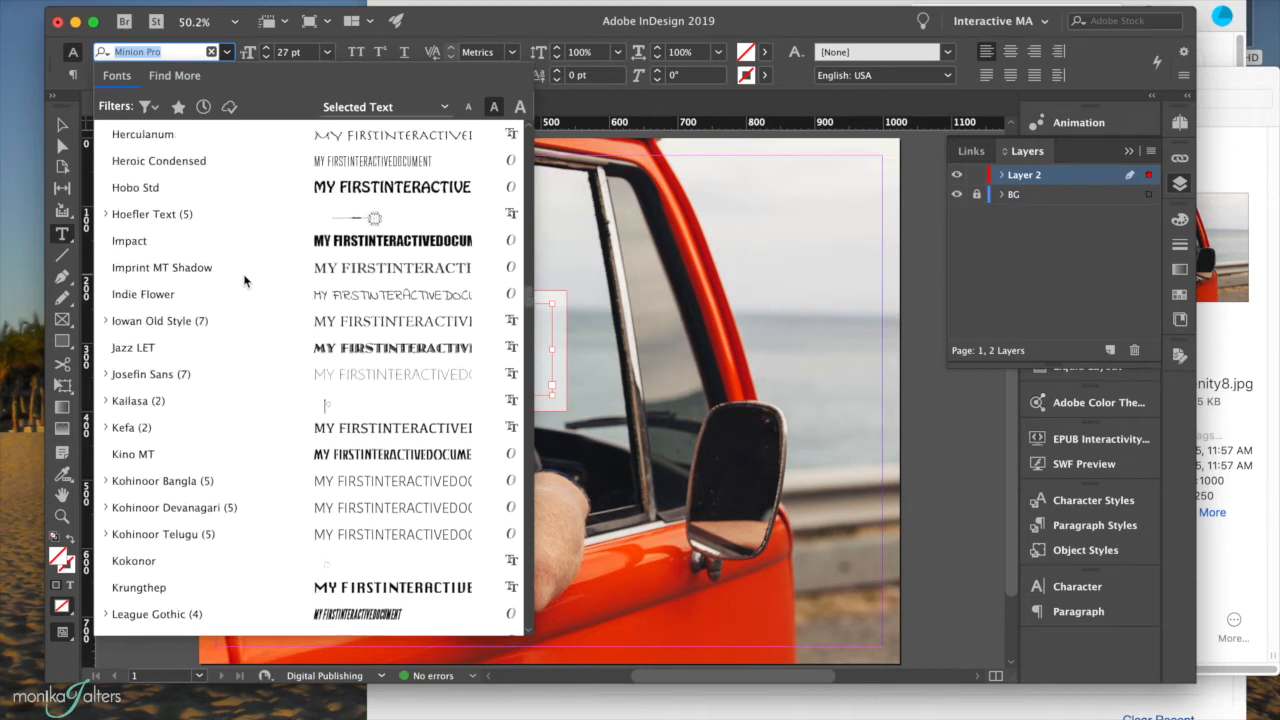
pyautogui.scroll(5, 244, 281)
pyautogui.write('F')
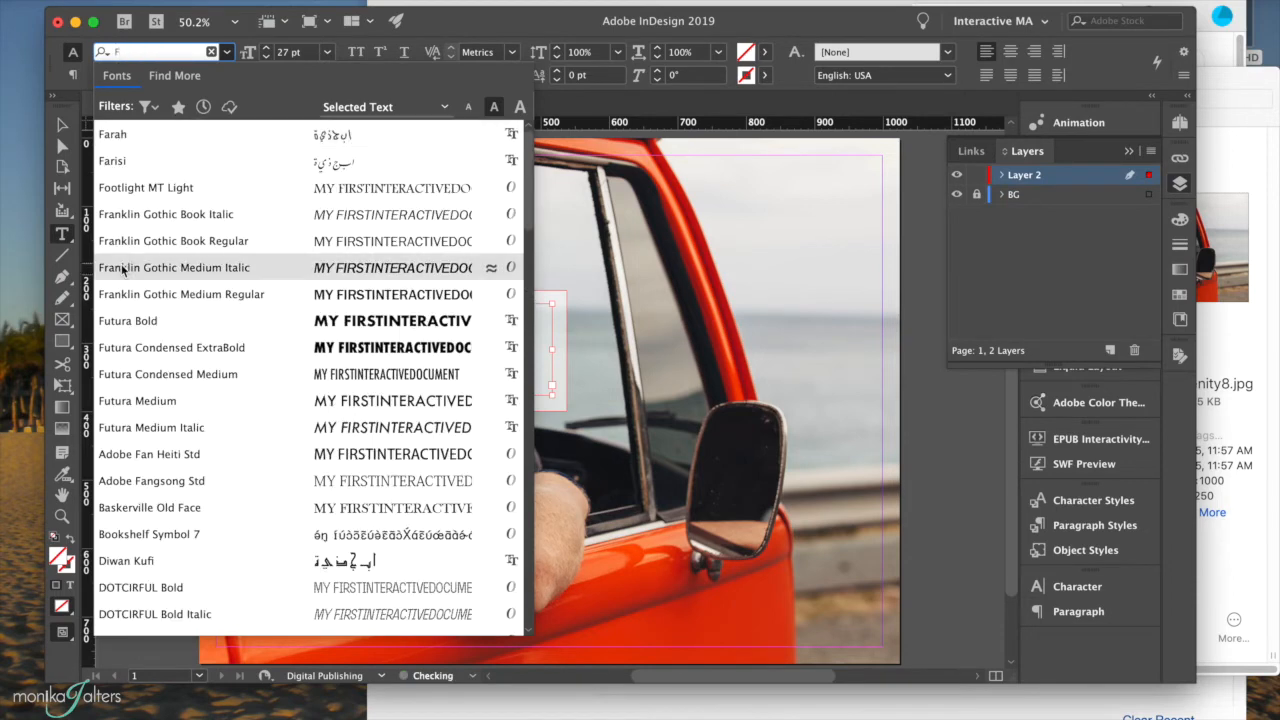
pyautogui.write('U')
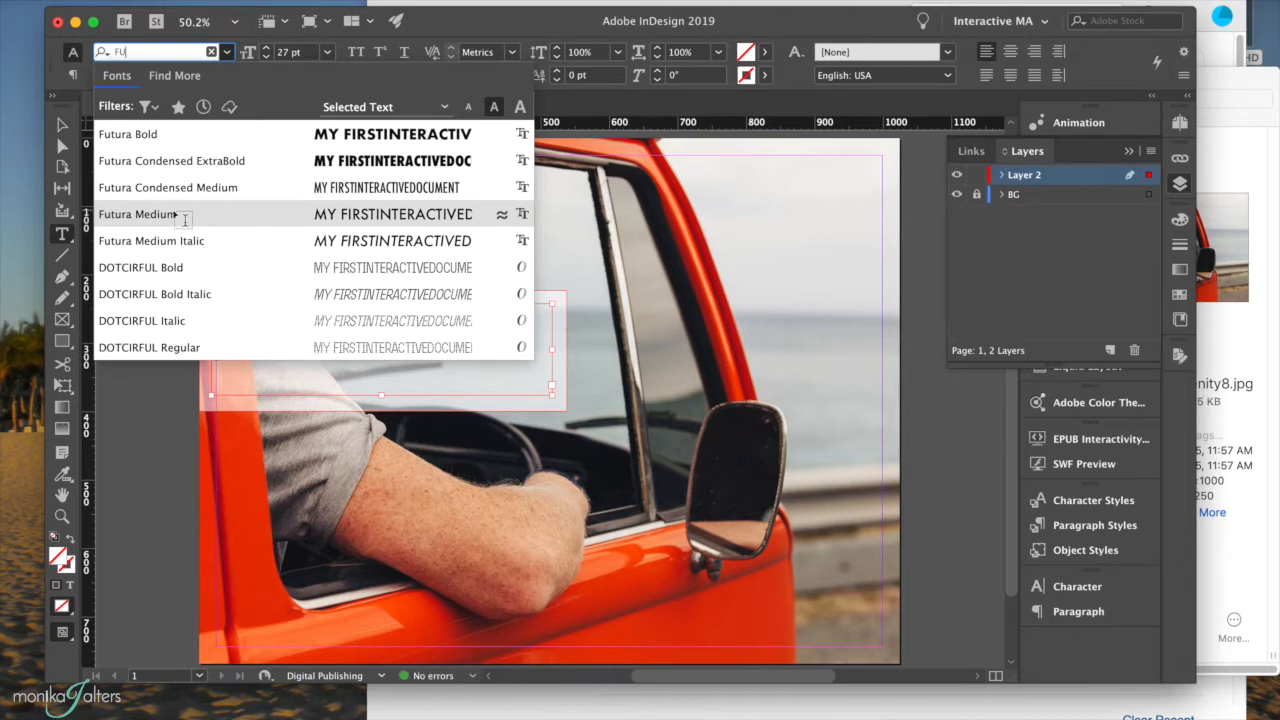
pyautogui.click(175, 214)
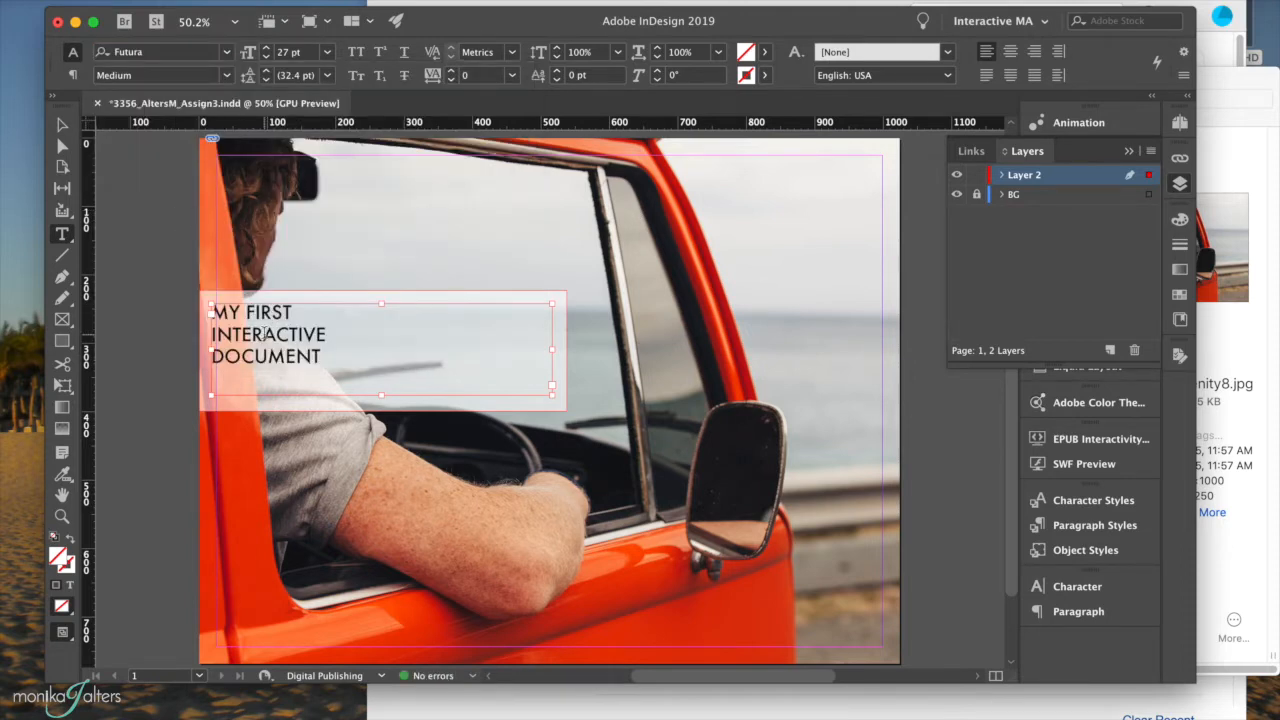
pyautogui.doubleClick(265, 334)
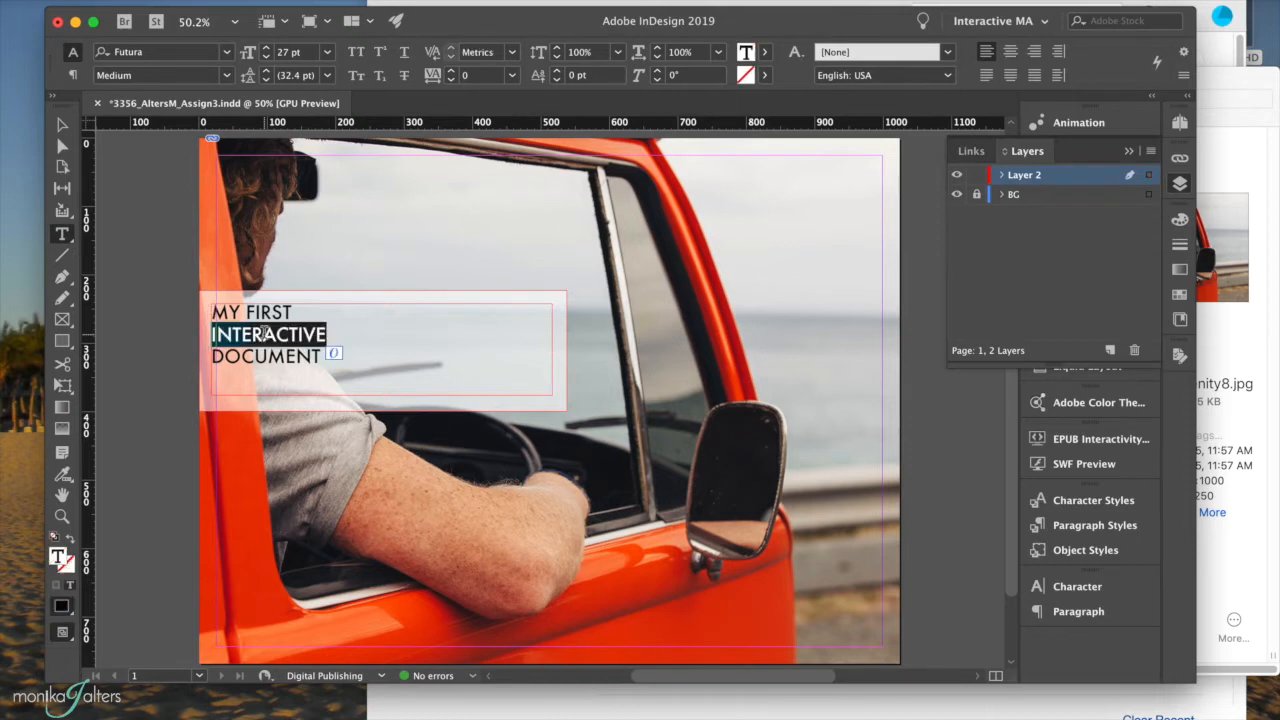
# Make INTERACTIVE Futura Bold and step its font size up.
pyautogui.click(228, 77)
pyautogui.click(163, 168)
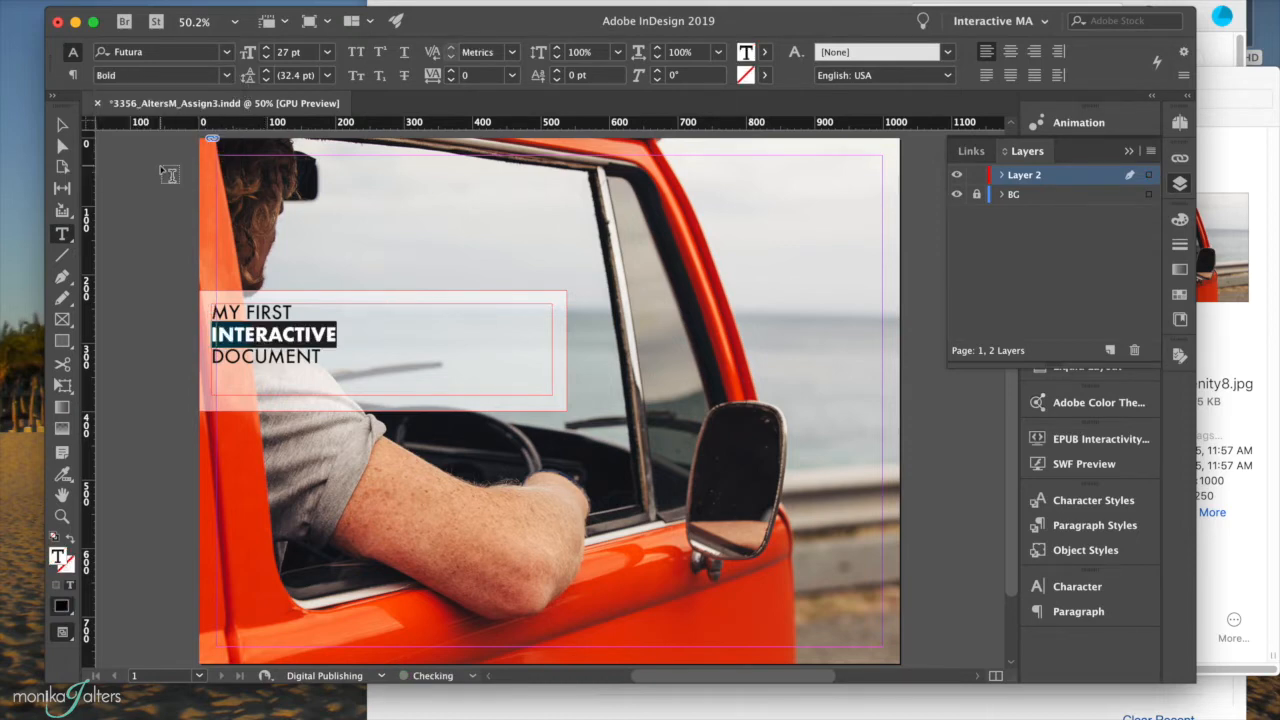
pyautogui.click(267, 52)
pyautogui.click(267, 52)
pyautogui.click(267, 52)
pyautogui.click(267, 52)
pyautogui.click(267, 52)
pyautogui.click(267, 52)
pyautogui.click(266, 47)
pyautogui.click(266, 47)
pyautogui.click(266, 47)
pyautogui.click(266, 47)
pyautogui.click(266, 47)
pyautogui.click(266, 47)
pyautogui.click(266, 47)
# Set MY FIRST and DOCUMENT to 30 pt each.
pyautogui.click(261, 312)
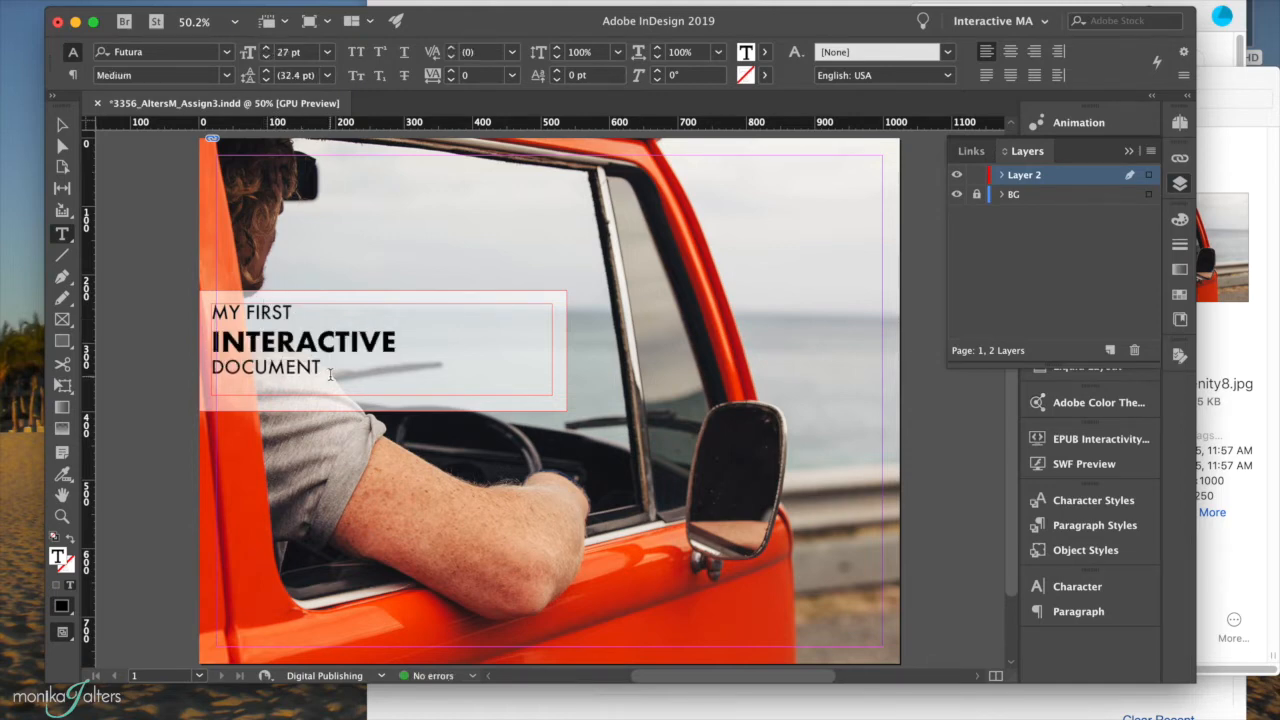
pyautogui.moveTo(309, 317); pyautogui.dragTo(212, 310)
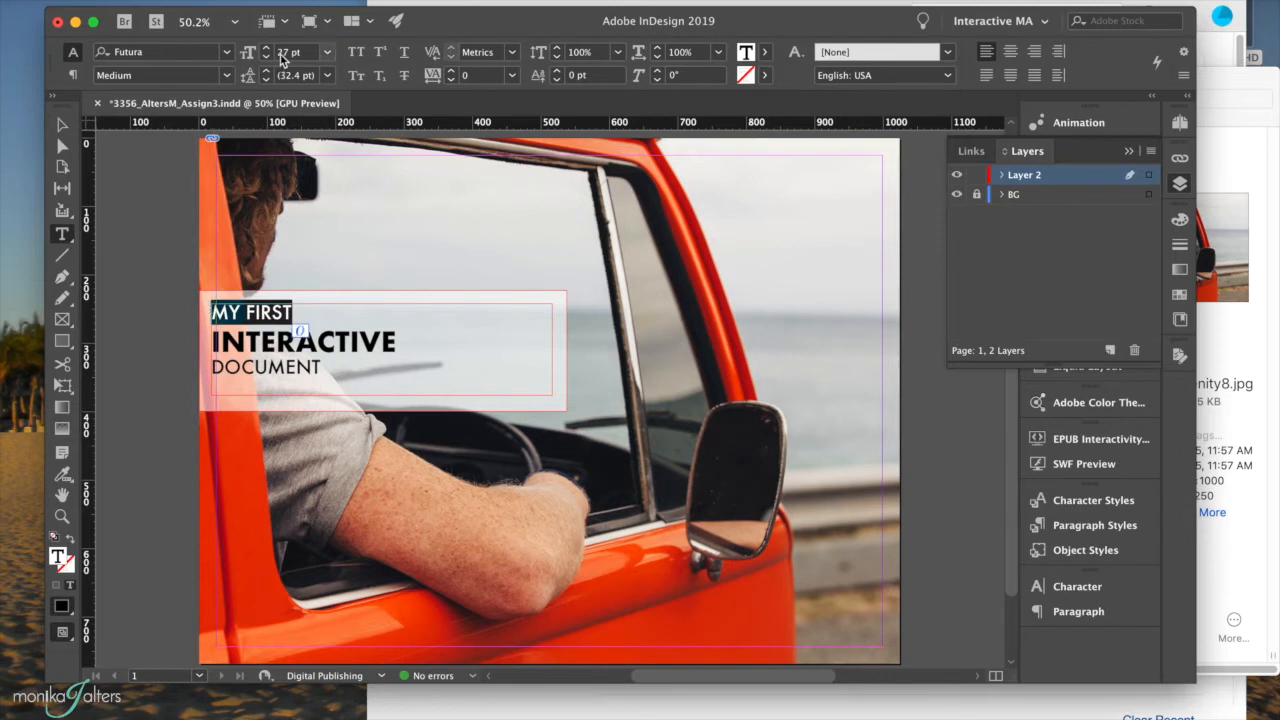
pyautogui.click(283, 54)
pyautogui.write('30')
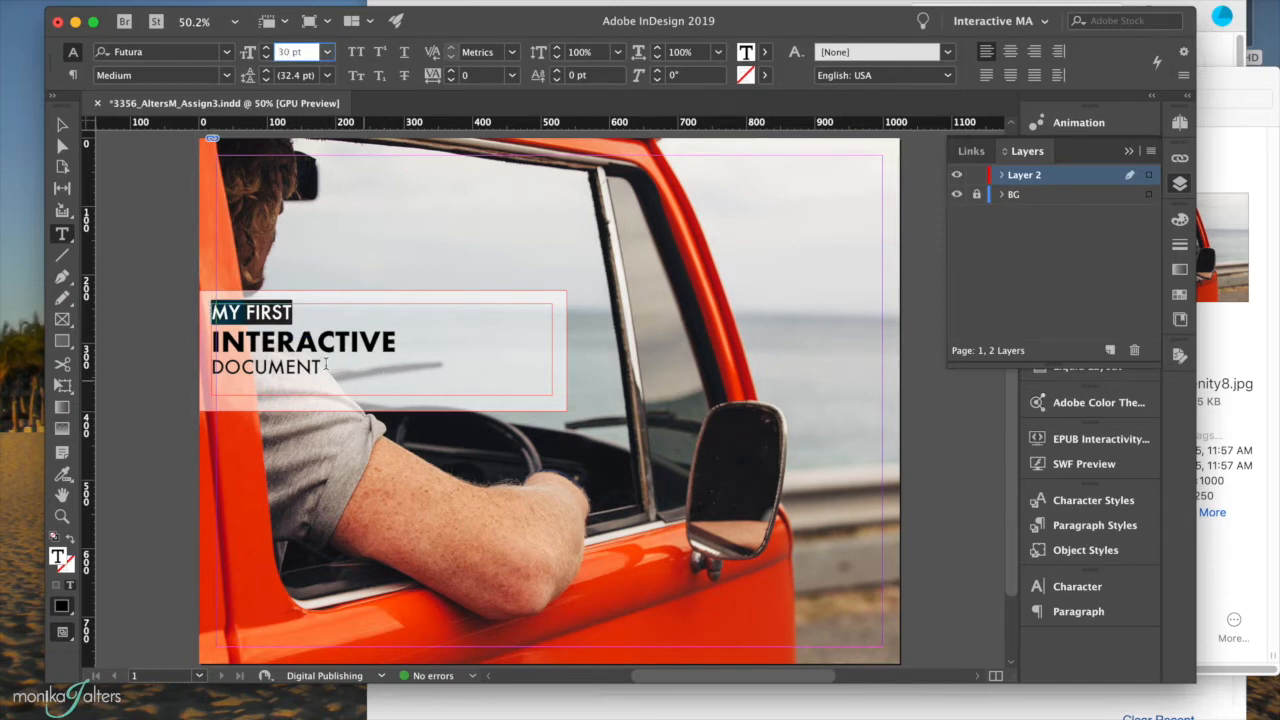
pyautogui.click(275, 368)
pyautogui.doubleClick(275, 368)
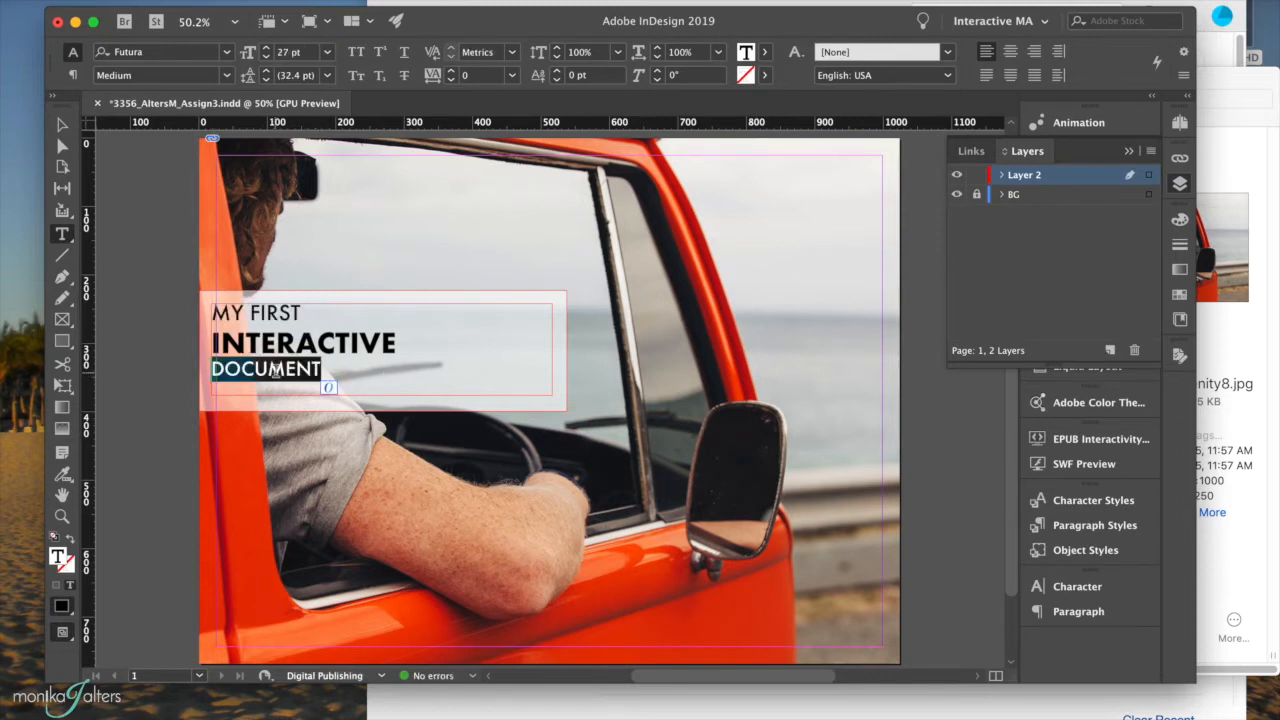
pyautogui.click(284, 54)
pyautogui.write('30')
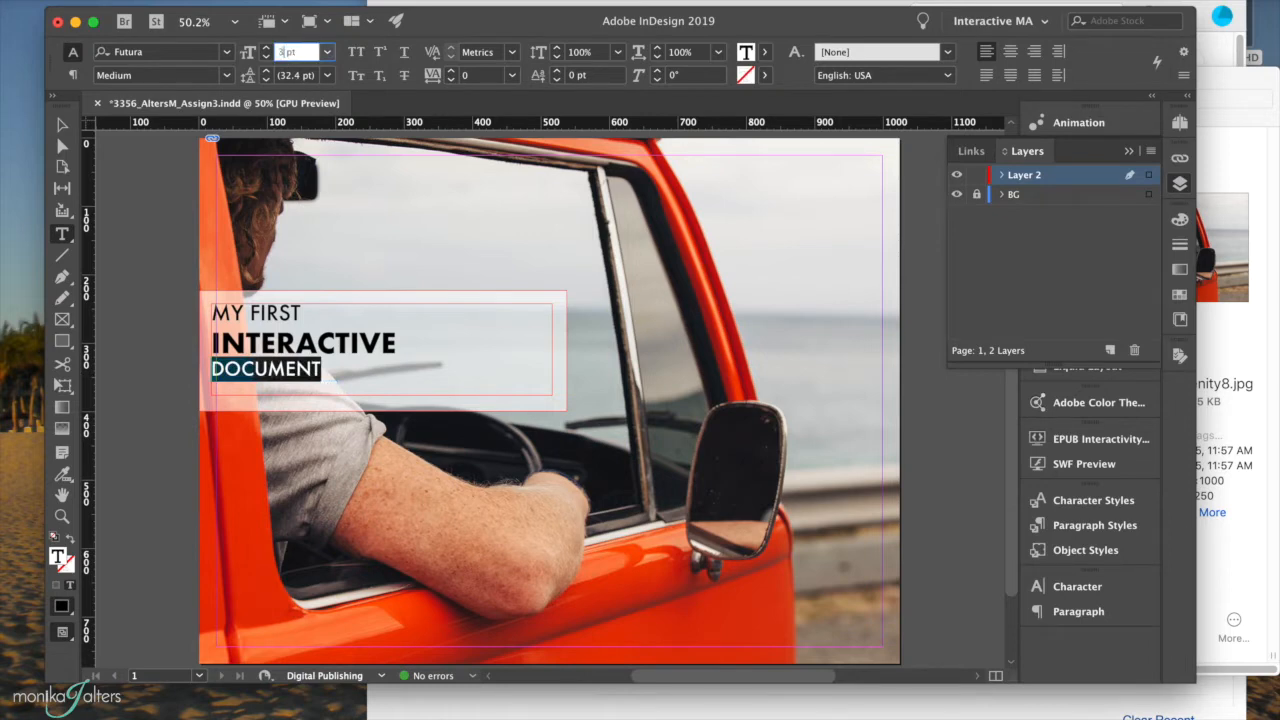
pyautogui.click(298, 345)
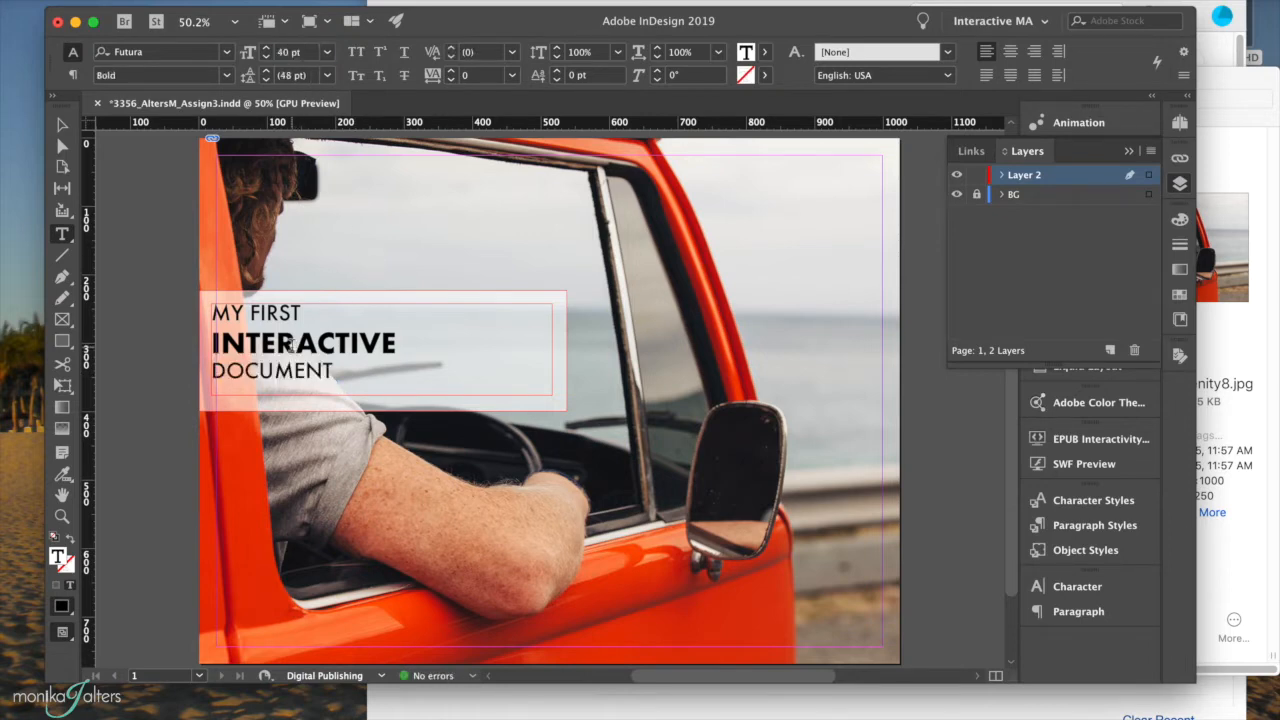
# Fine-tune INTERACTIVE to 45 pt and select the heading frame as an object.
pyautogui.doubleClick(298, 345)
pyautogui.click(267, 48)
pyautogui.click(267, 48)
pyautogui.click(267, 48)
pyautogui.click(267, 48)
pyautogui.click(267, 48)
pyautogui.click(267, 48)
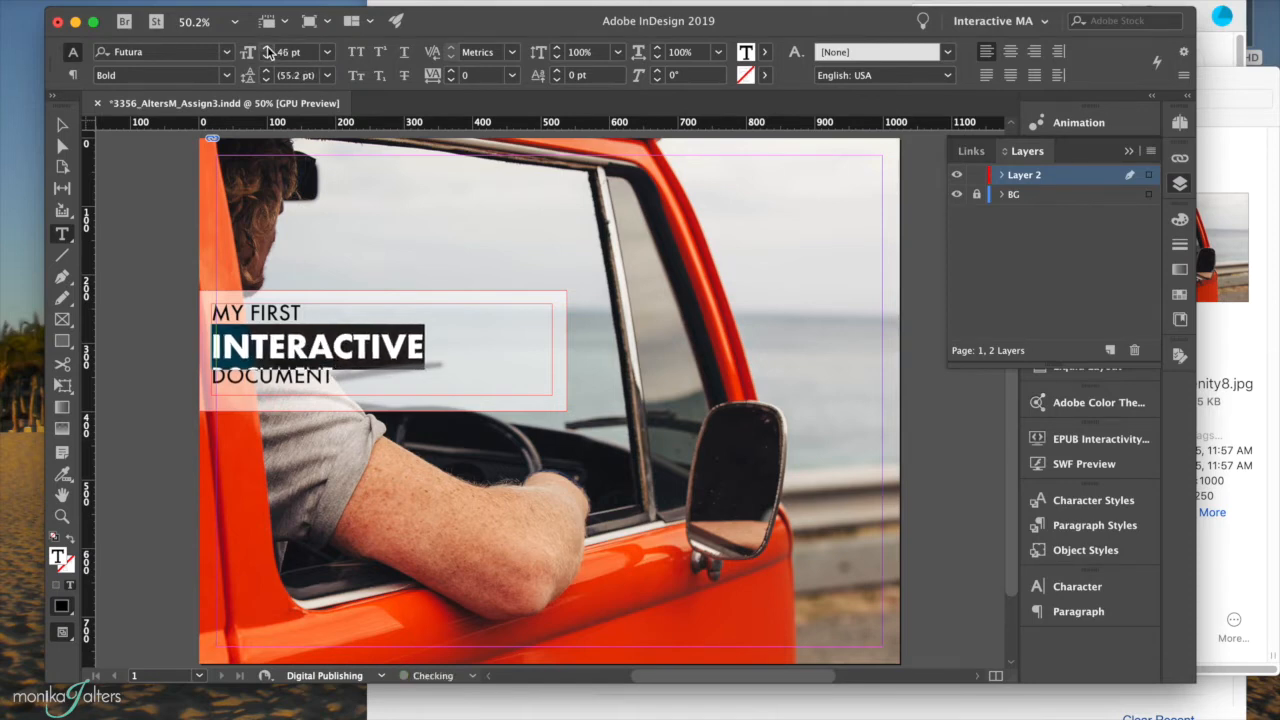
pyautogui.click(267, 56)
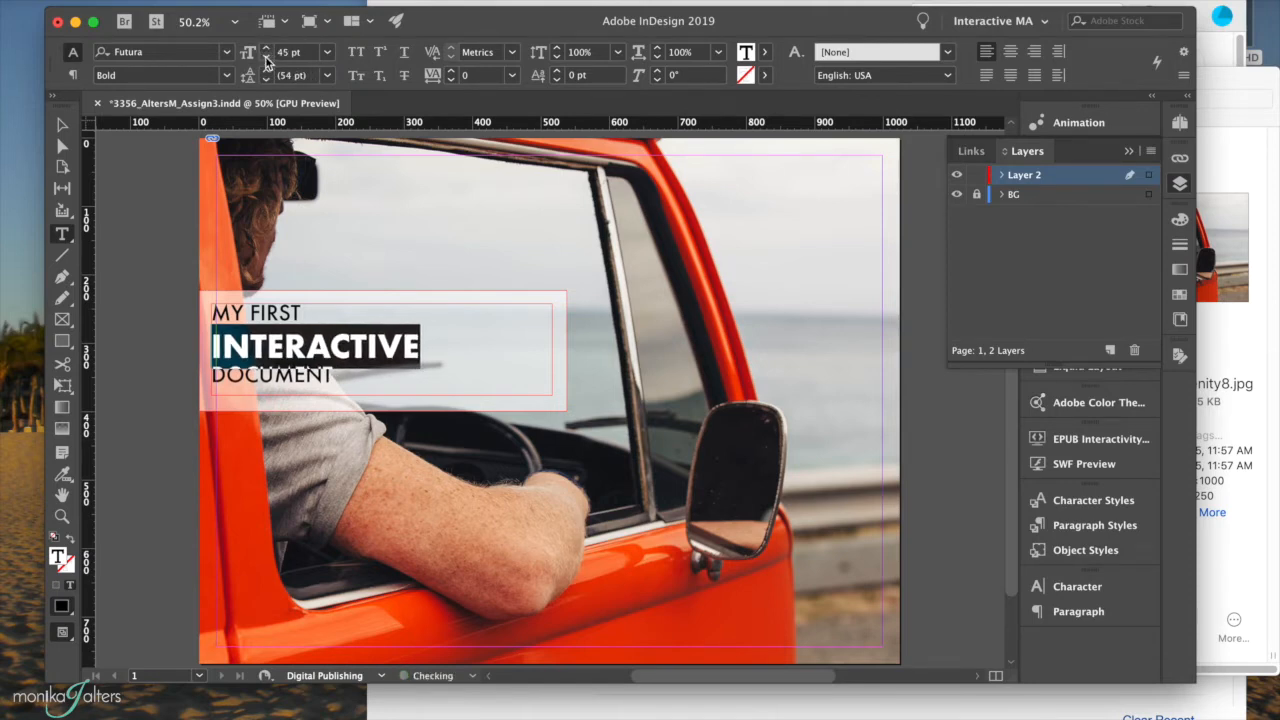
pyautogui.click(68, 129)
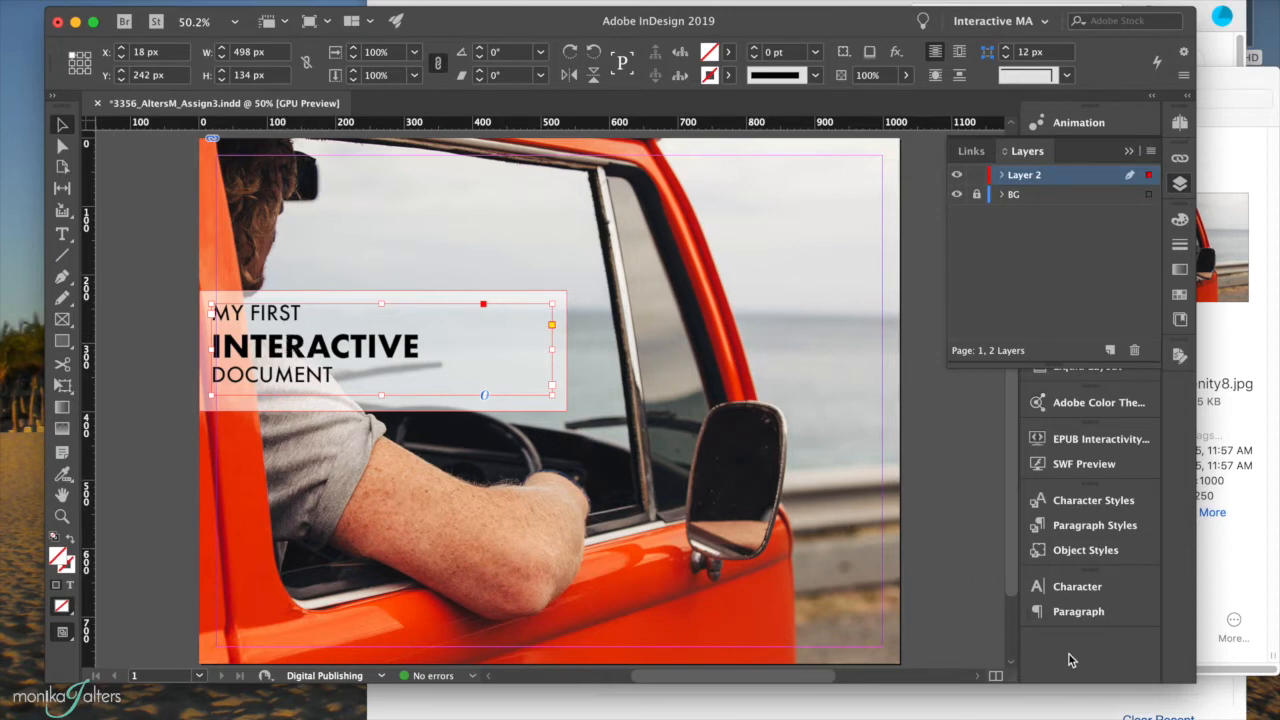
# Bring up the Character panel and check the headline's leading, lowering it slightly.
pyautogui.click(1128, 151)
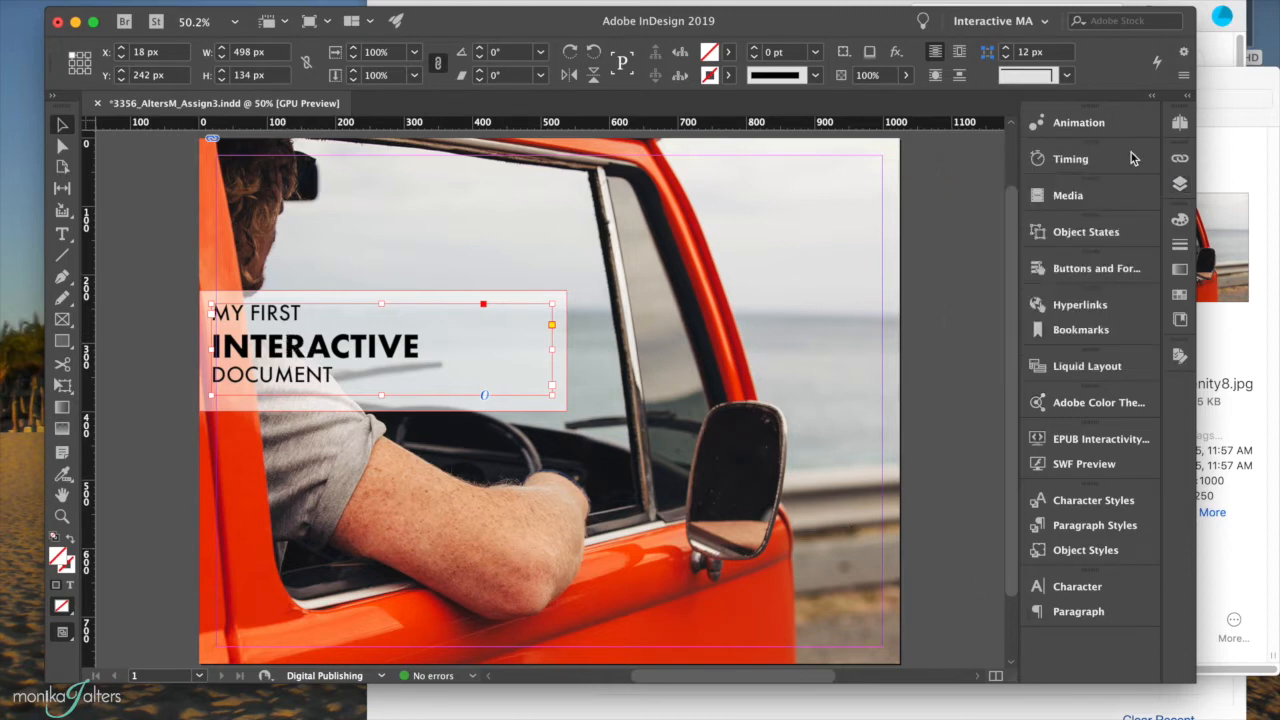
pyautogui.click(1086, 592)
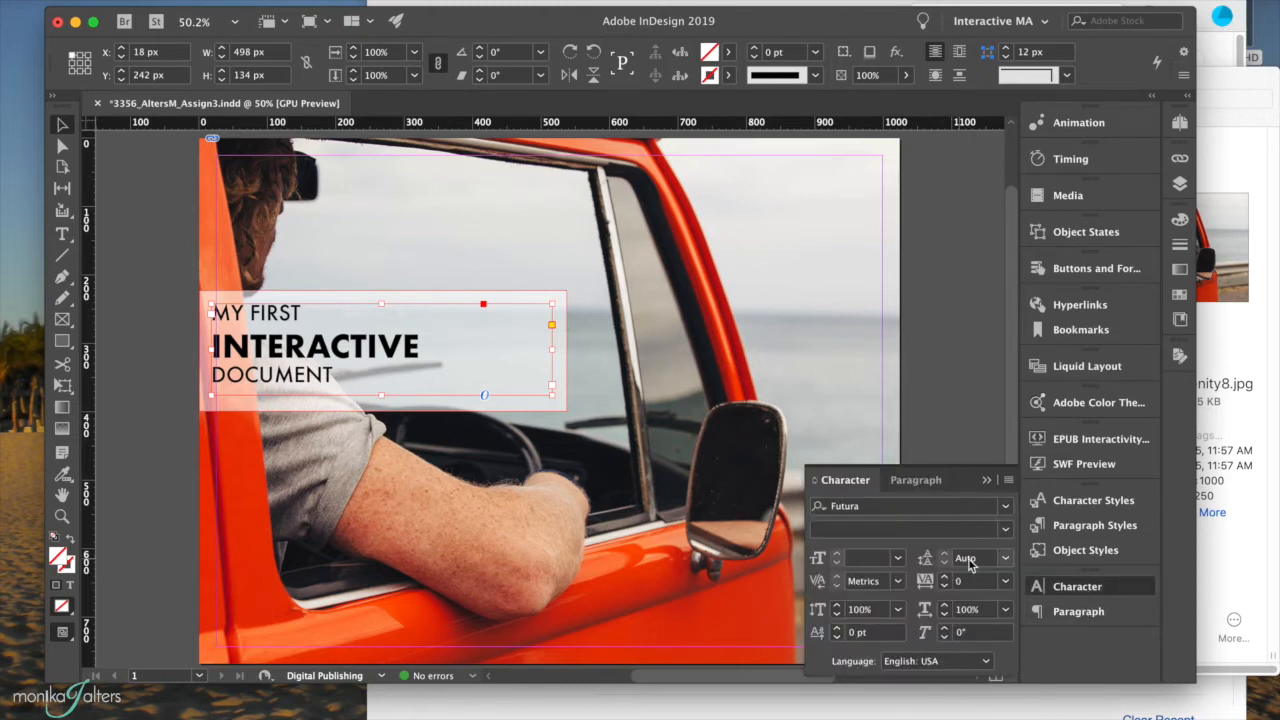
pyautogui.click(1006, 557)
pyautogui.doubleClick(330, 351)
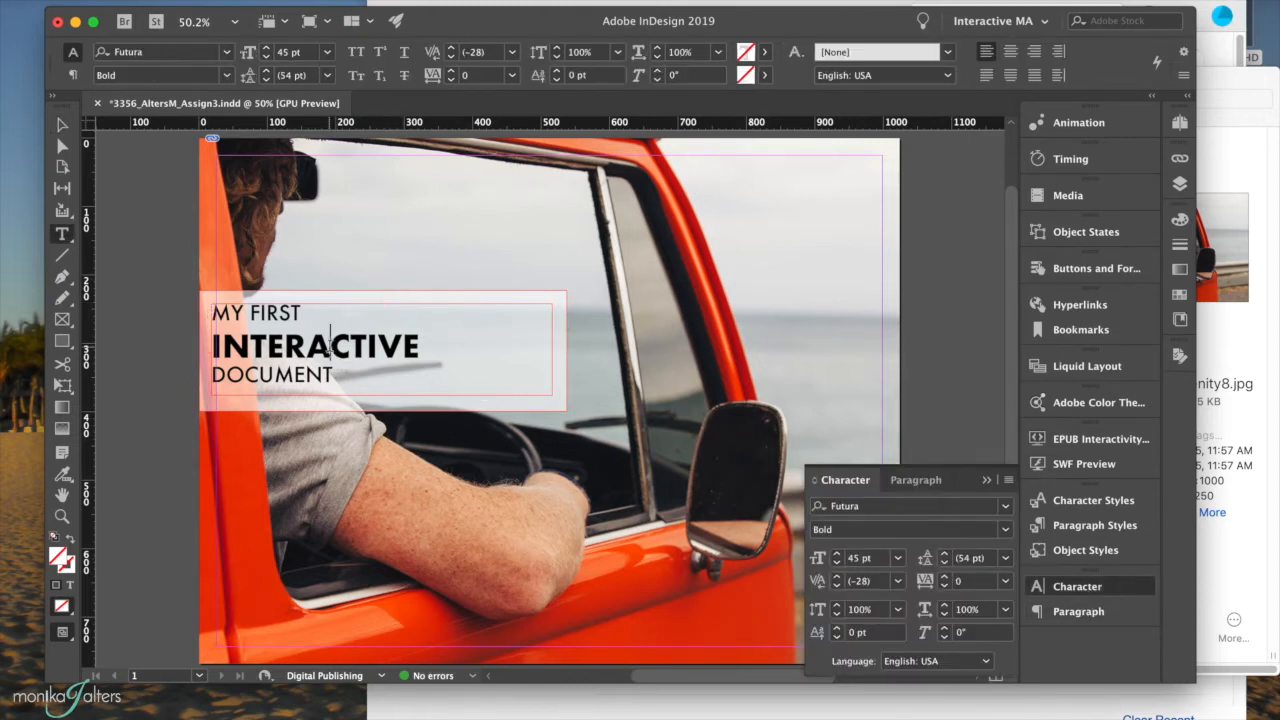
pyautogui.click(305, 328)
pyautogui.click(296, 313)
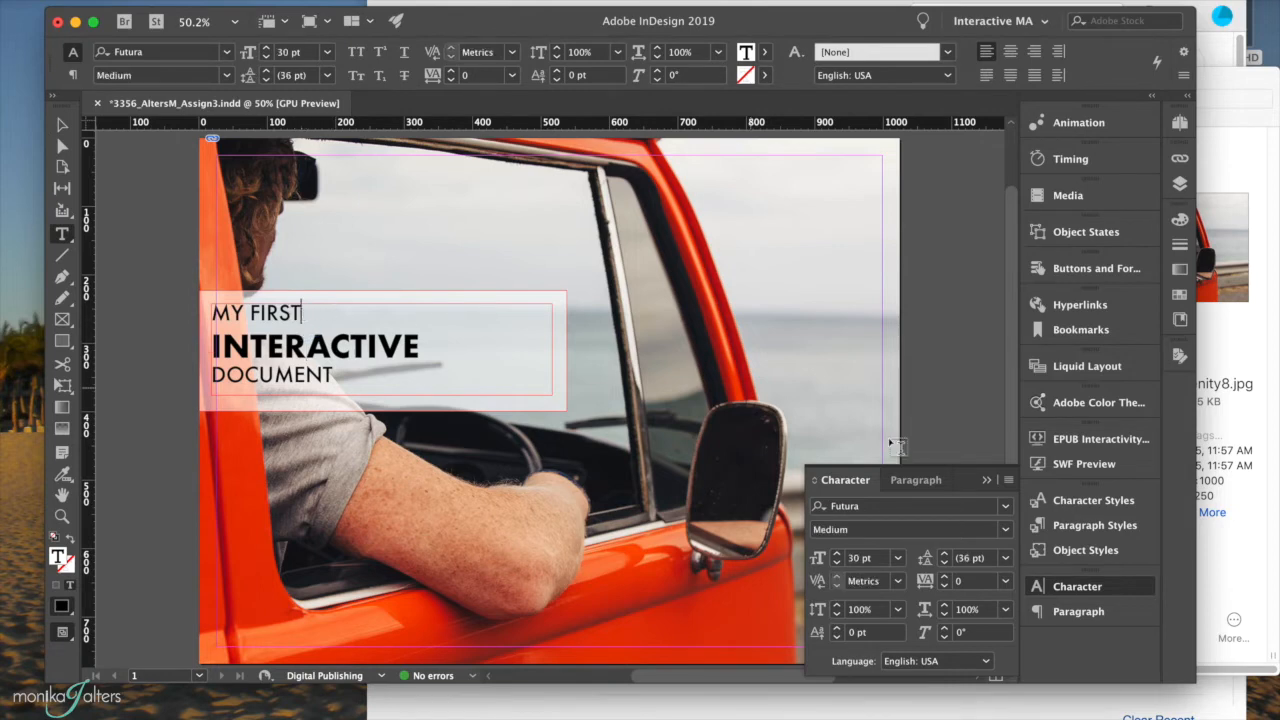
pyautogui.click(944, 564)
# Try leading presets of 12, 24, 30, 48 and 36 pt on the headline lines.
pyautogui.moveTo(258, 308); pyautogui.dragTo(289, 372)
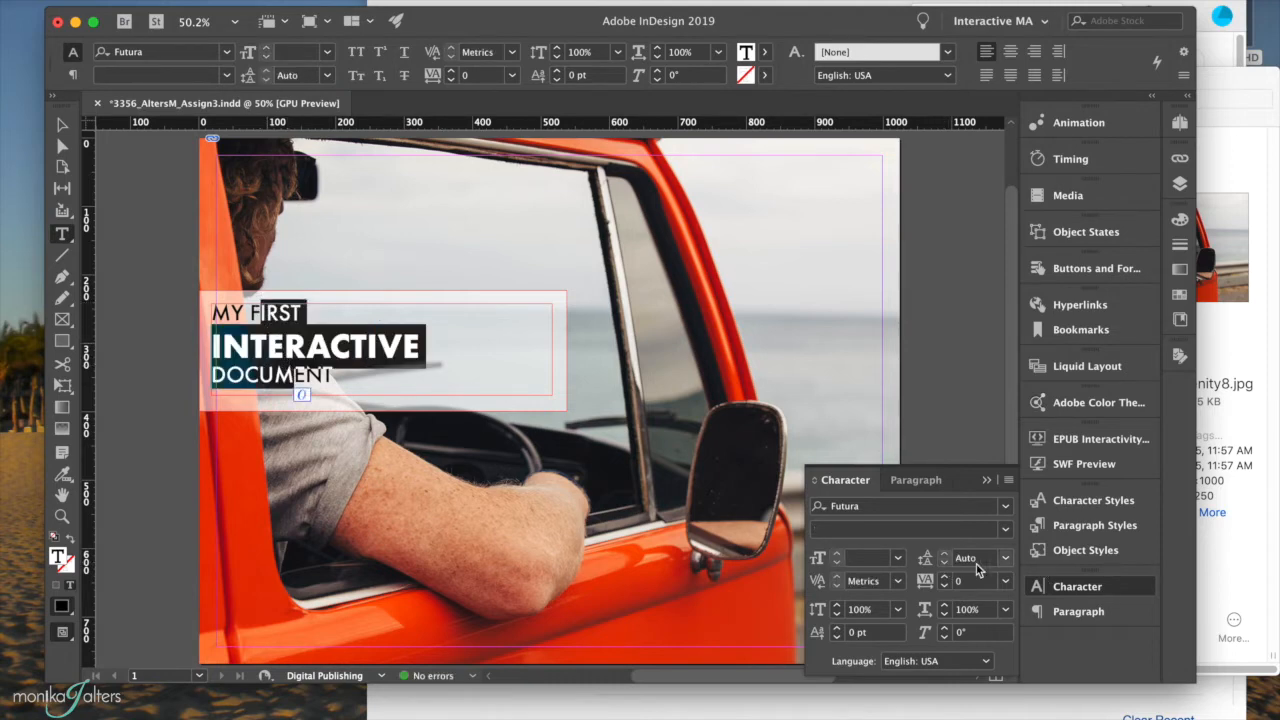
pyautogui.click(1008, 558)
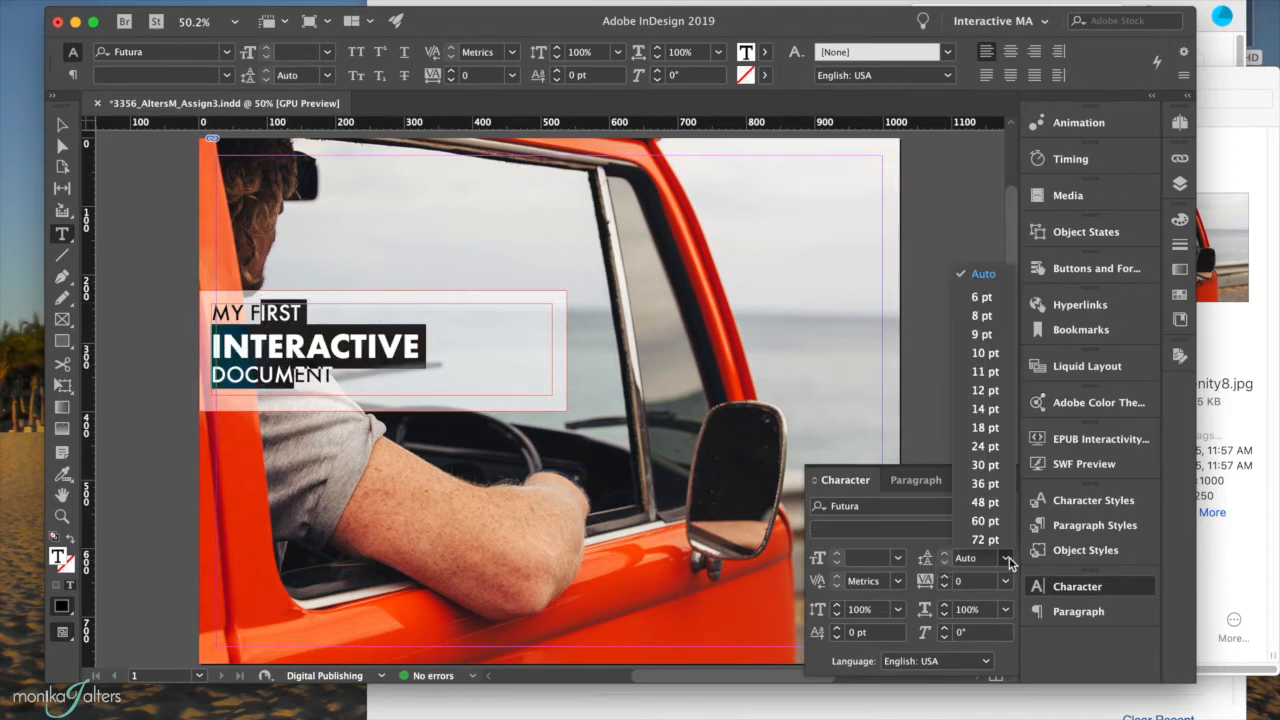
pyautogui.click(988, 390)
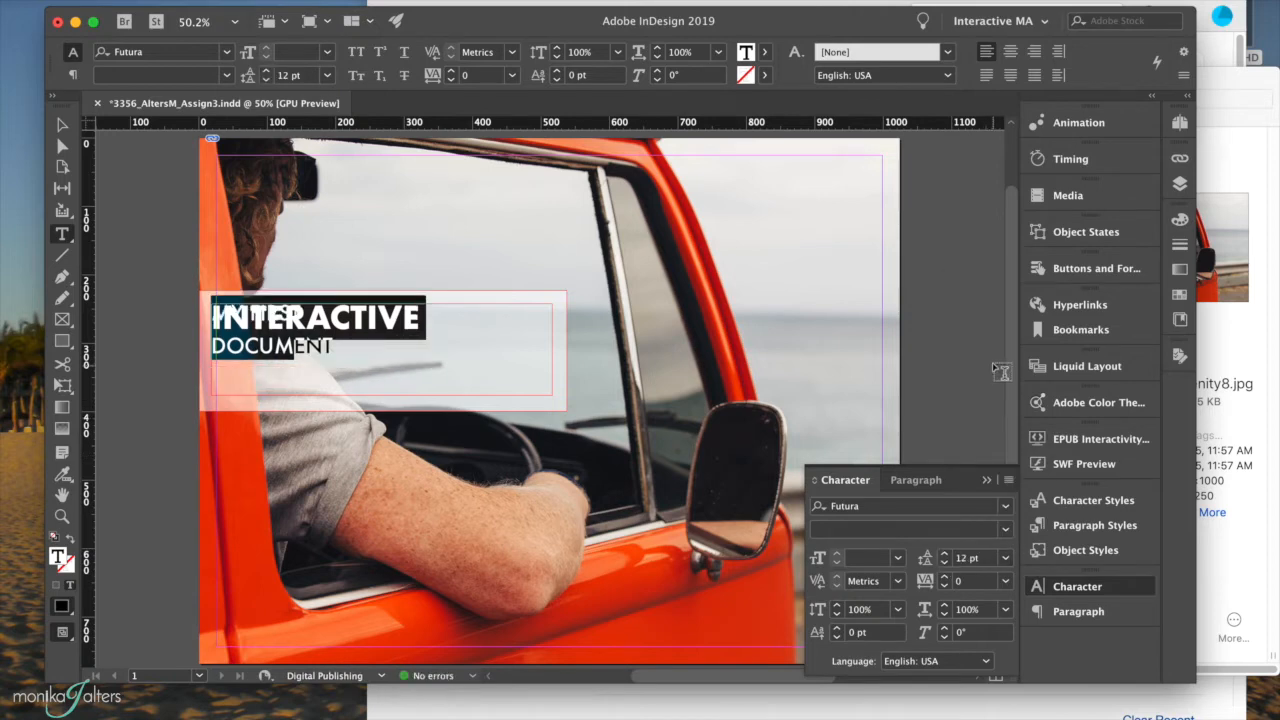
pyautogui.click(1005, 558)
pyautogui.click(995, 455)
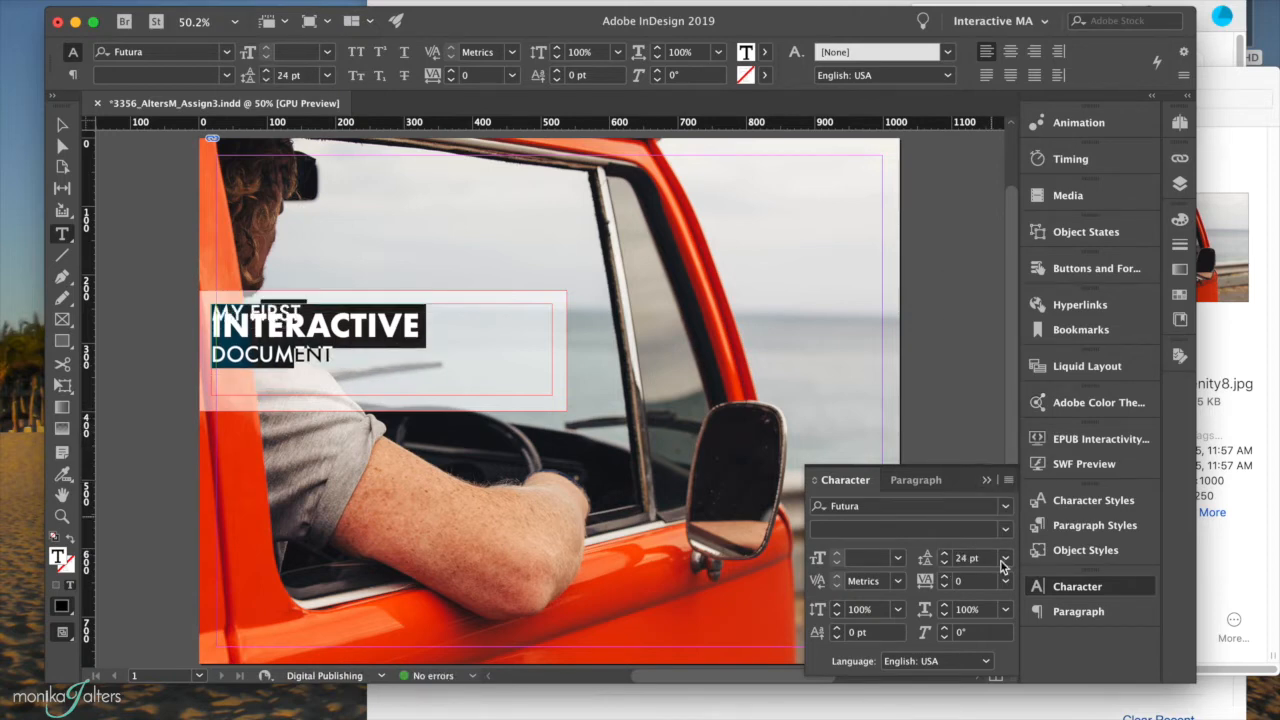
pyautogui.click(1005, 558)
pyautogui.click(985, 465)
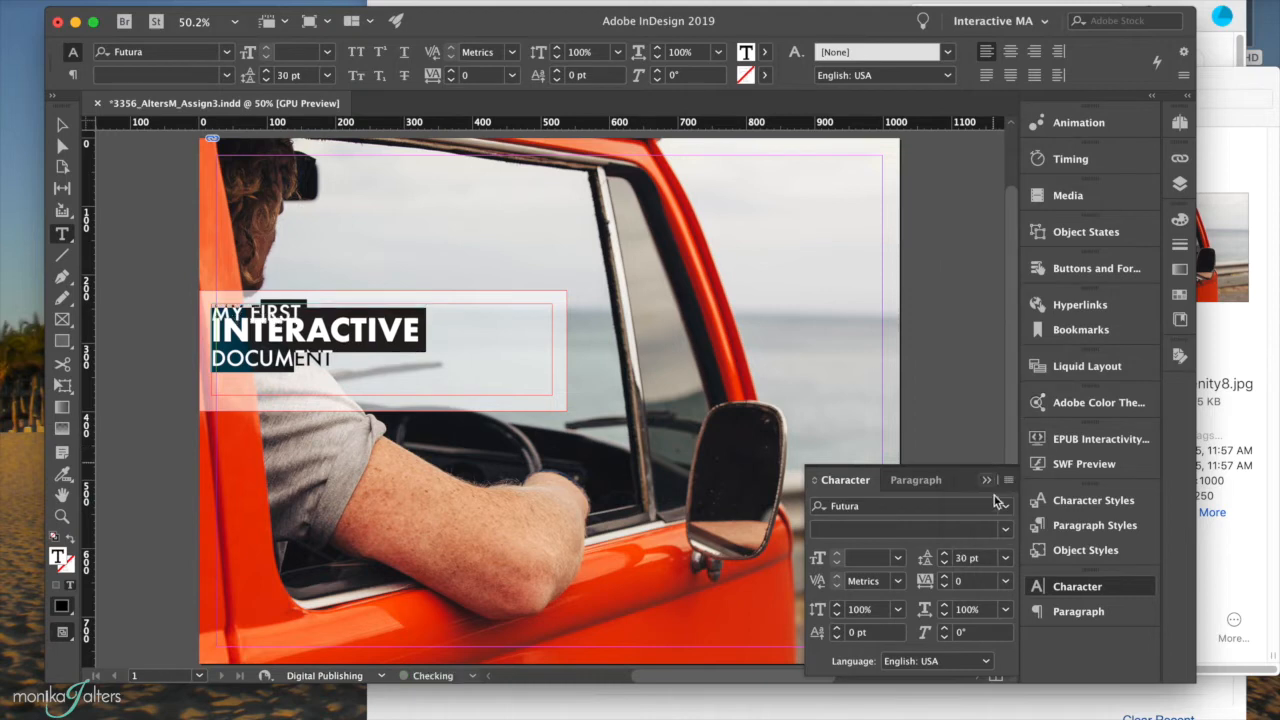
pyautogui.click(1006, 557)
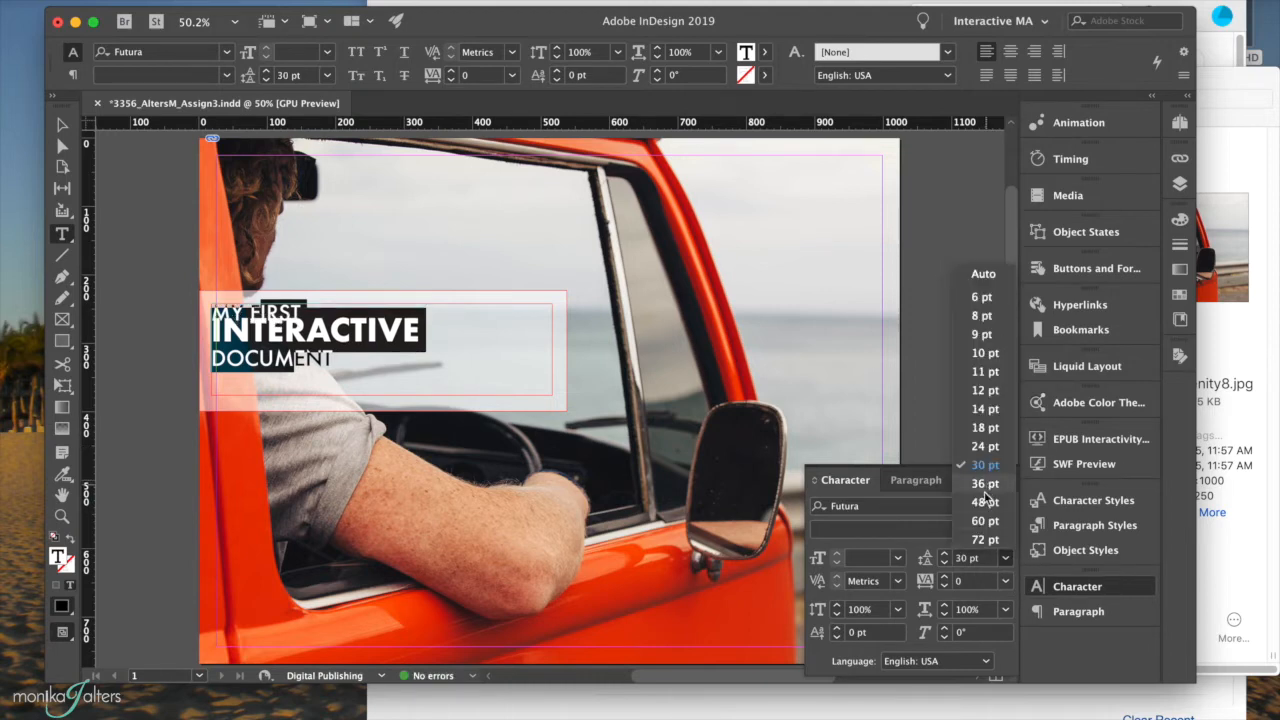
pyautogui.click(985, 502)
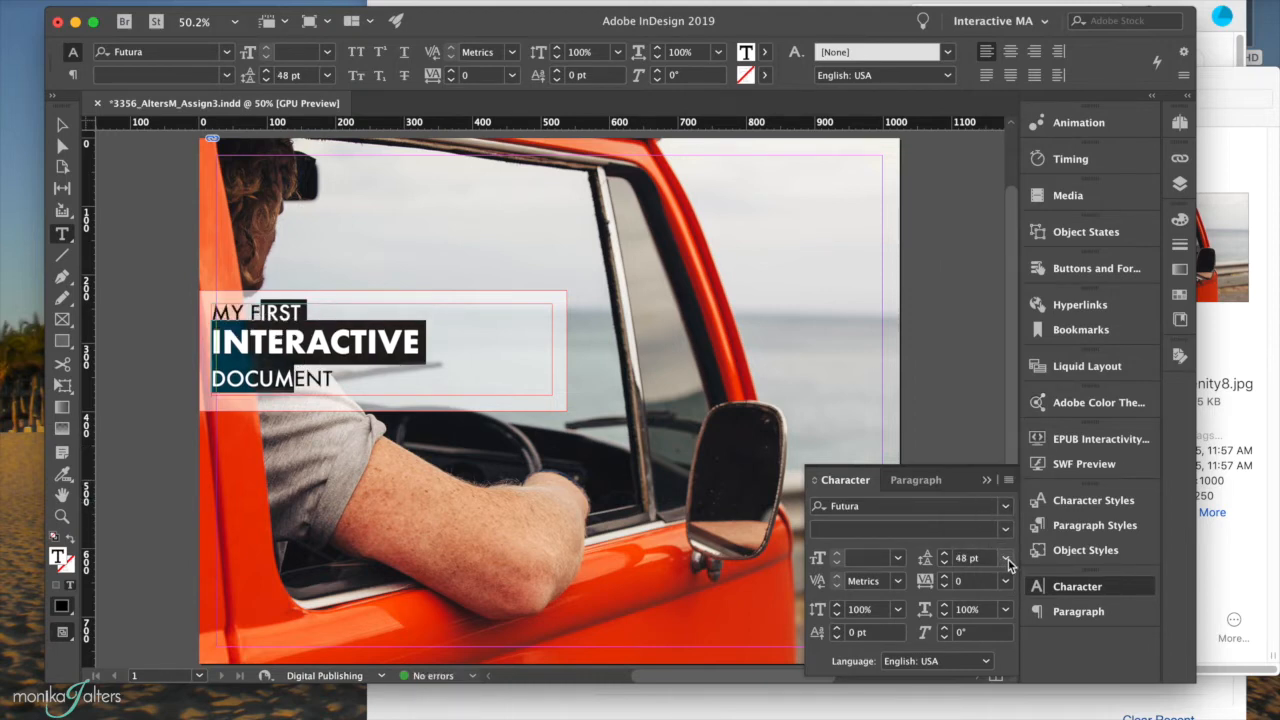
pyautogui.click(1005, 558)
pyautogui.click(985, 484)
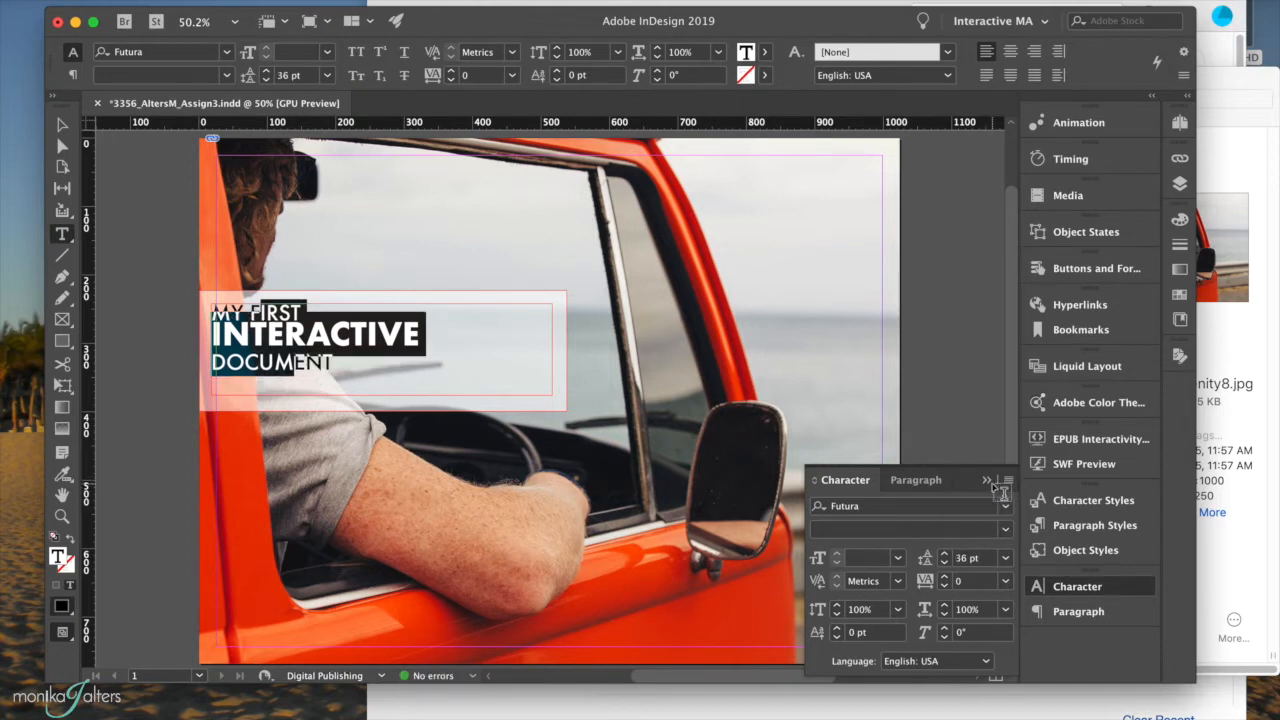
# Set the headline leading to 40 pt and select its text frame.
pyautogui.click(384, 320)
pyautogui.click(298, 313)
pyautogui.moveTo(299, 317); pyautogui.dragTo(300, 333)
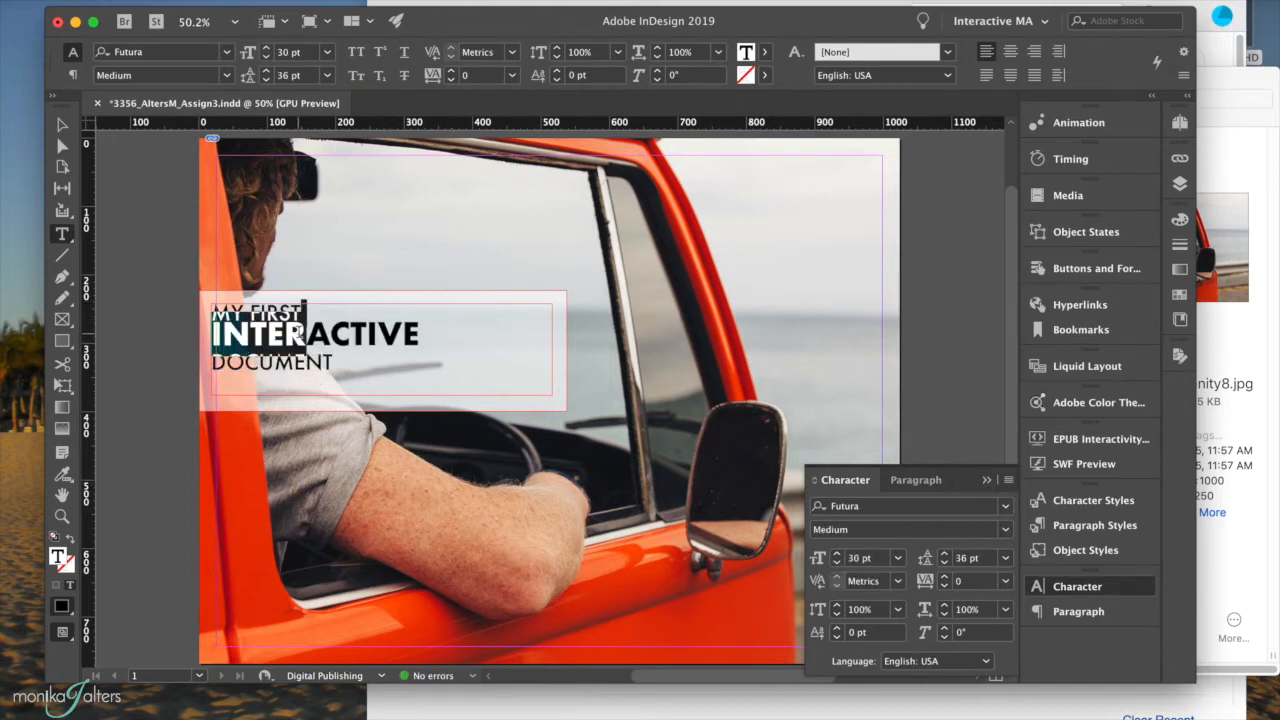
pyautogui.doubleClick(965, 561)
pyautogui.write('40')
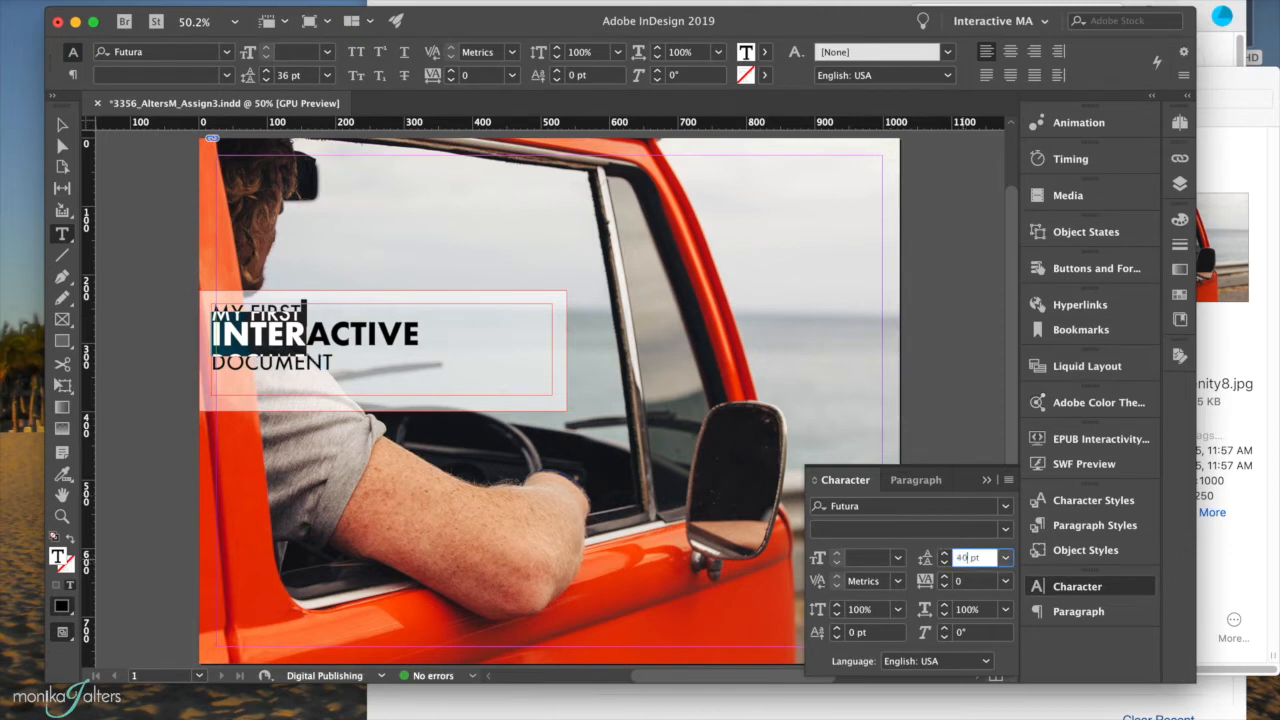
pyautogui.press('Return')
pyautogui.click(293, 321)
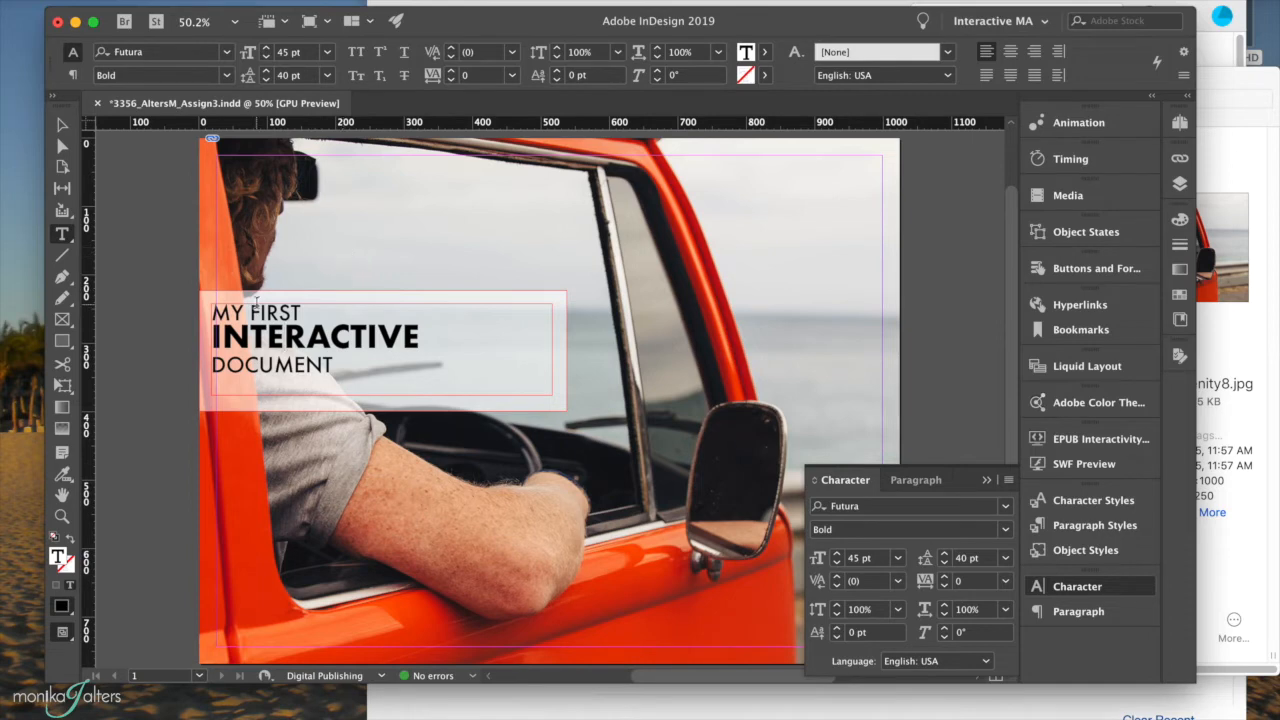
pyautogui.click(62, 124)
# Move the headline frame right and shrink its width.
pyautogui.moveTo(279, 346); pyautogui.dragTo(313, 345)
pyautogui.moveTo(593, 391); pyautogui.dragTo(538, 385)
pyautogui.click(516, 232)
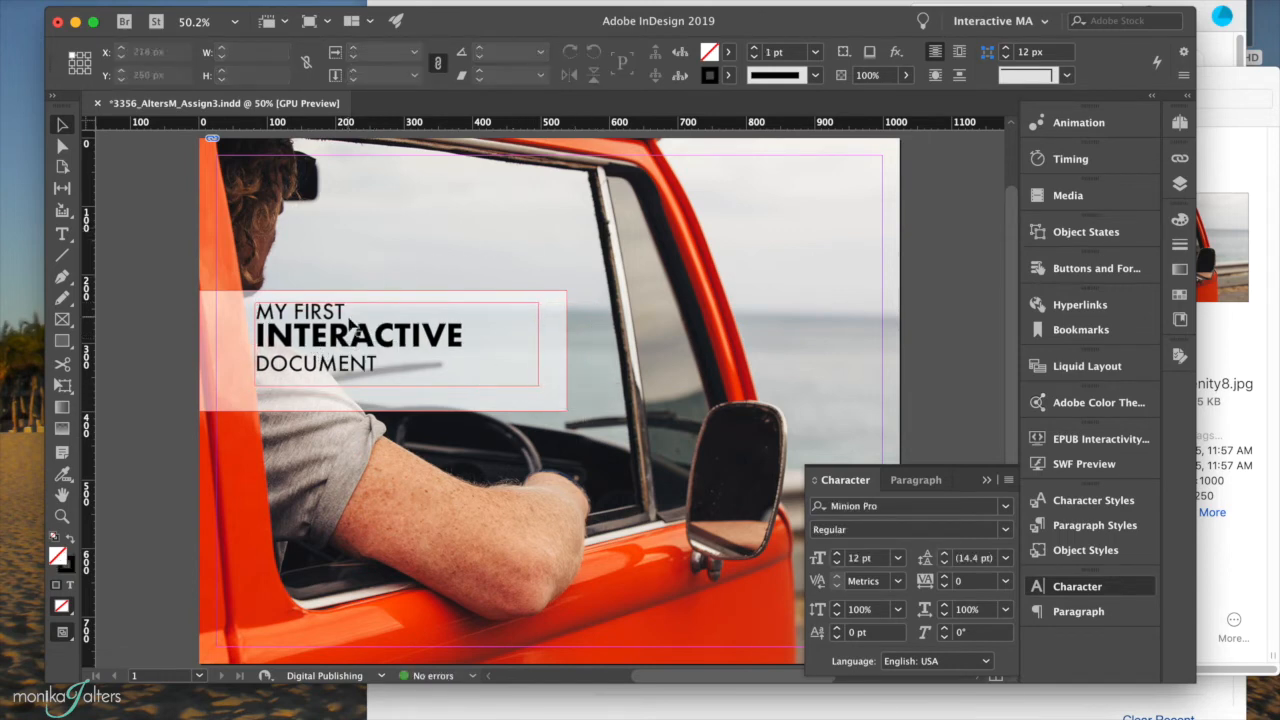
pyautogui.moveTo(318, 332); pyautogui.dragTo(320, 340)
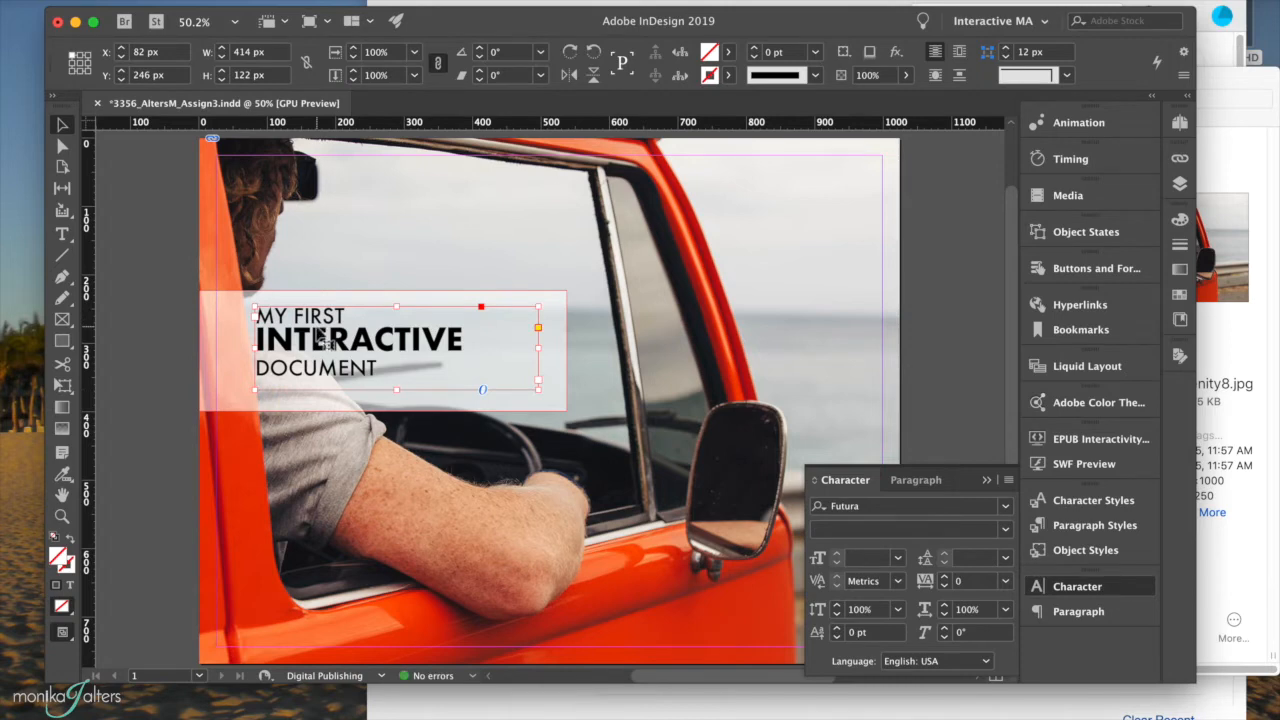
pyautogui.click(167, 280)
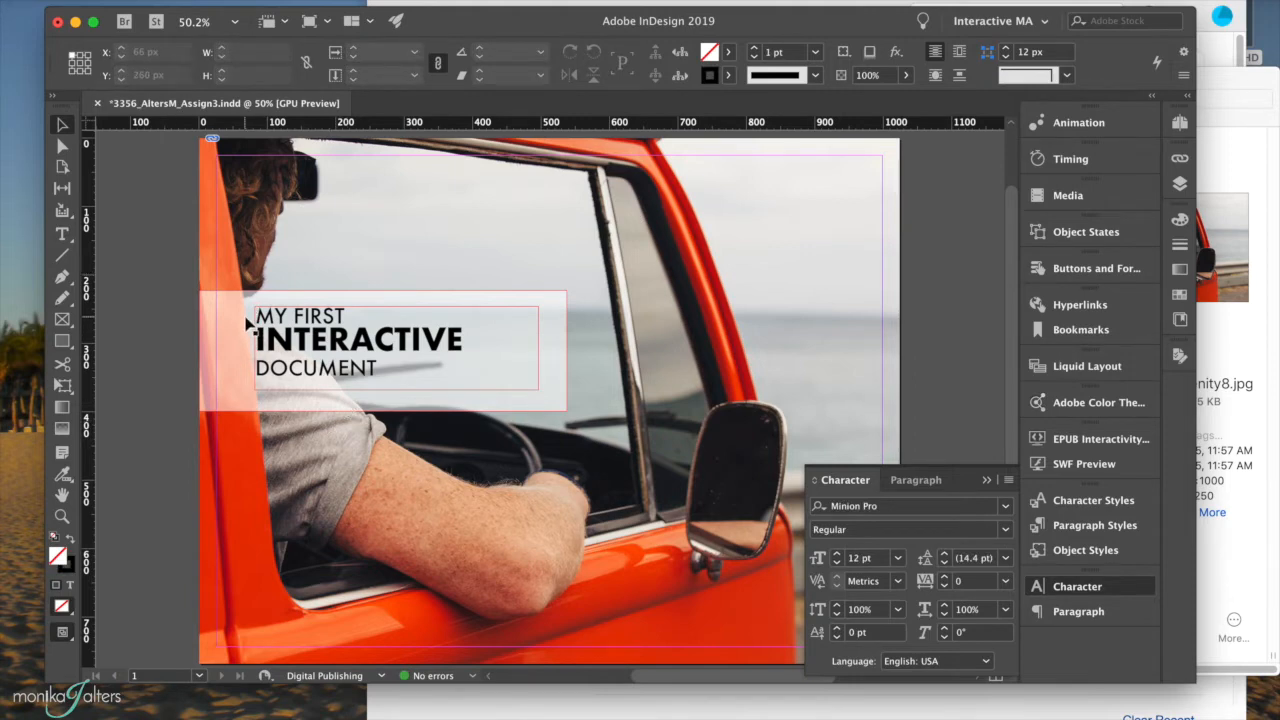
# Trim the frame to about 414 × 116 px and nudge it to near X 80, Y 238.
pyautogui.click(63, 236)
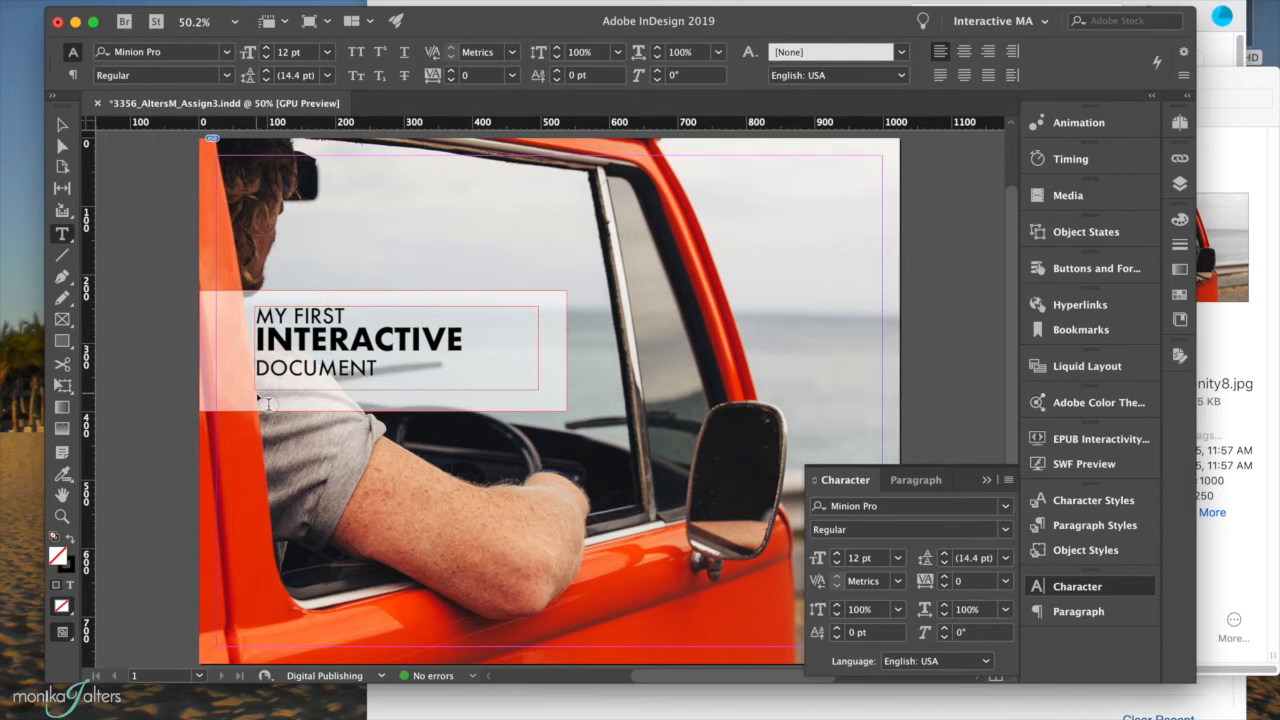
pyautogui.click(62, 124)
pyautogui.click(368, 370)
pyautogui.moveTo(396, 389); pyautogui.dragTo(396, 385)
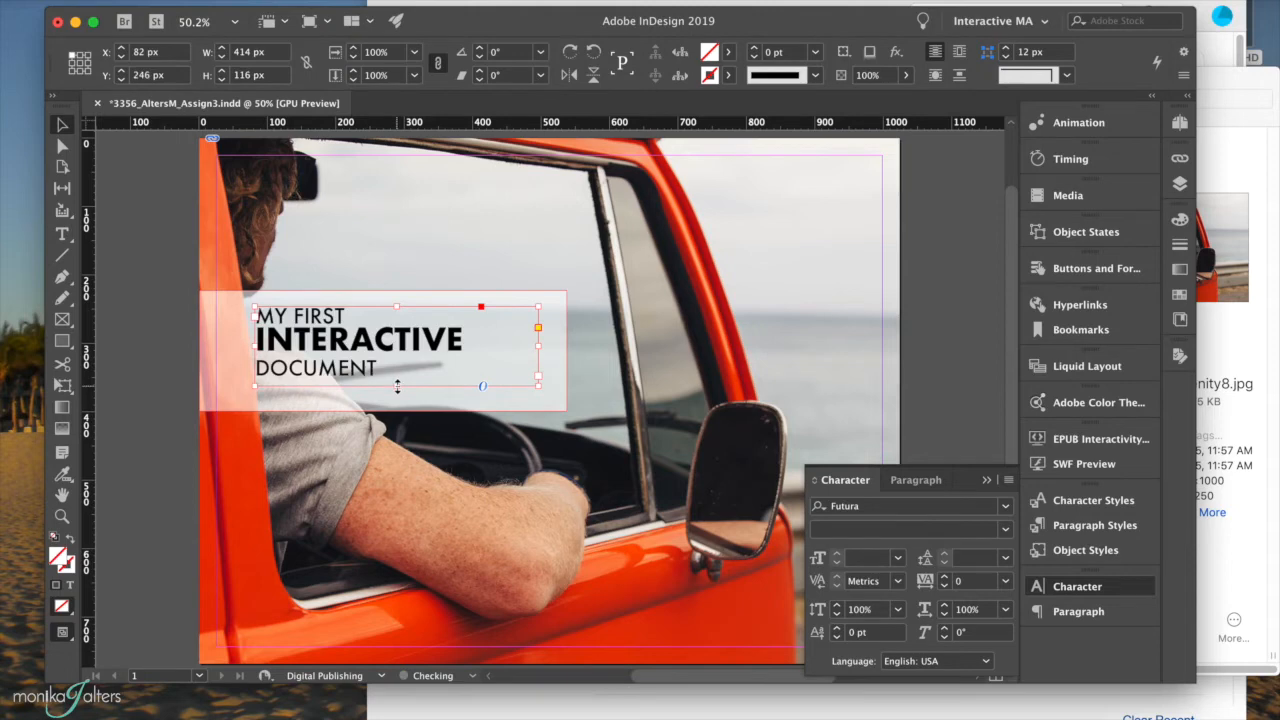
pyautogui.moveTo(318, 345); pyautogui.dragTo(316, 338)
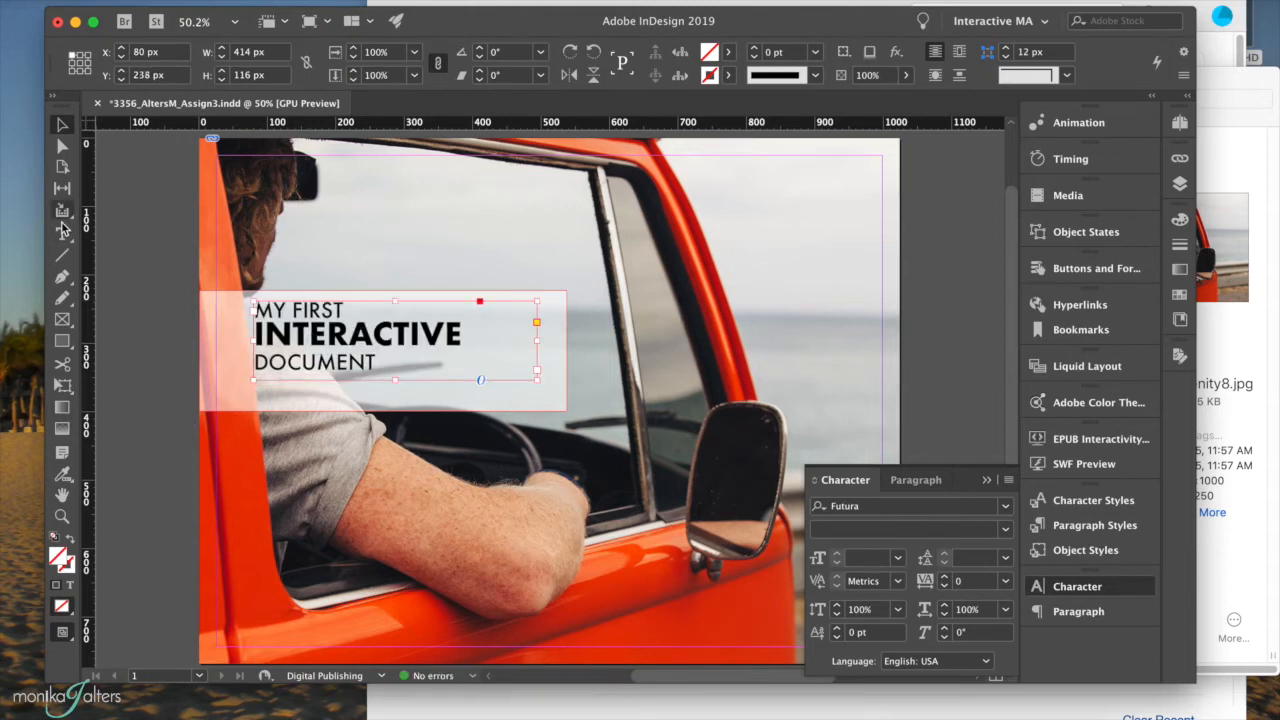
pyautogui.click(63, 234)
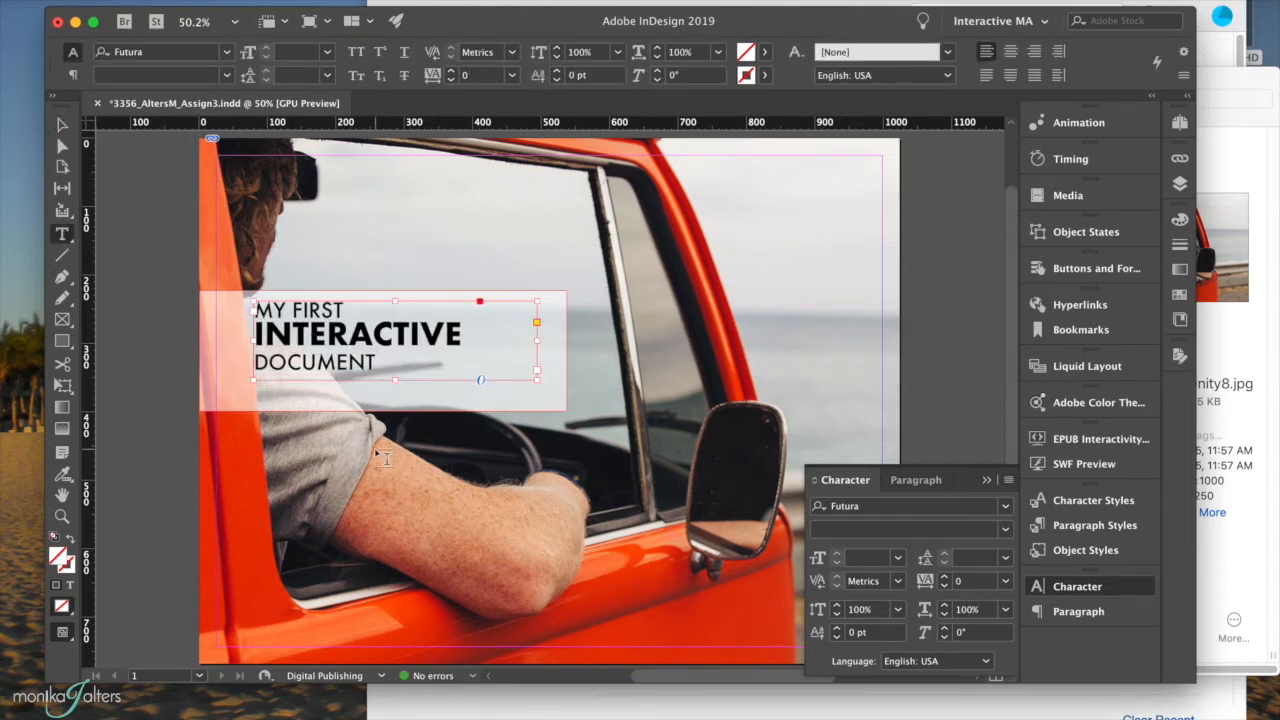
# Type the author byline in a new frame below the headline and set it in Futura Medium.
pyautogui.moveTo(264, 390); pyautogui.dragTo(460, 404)
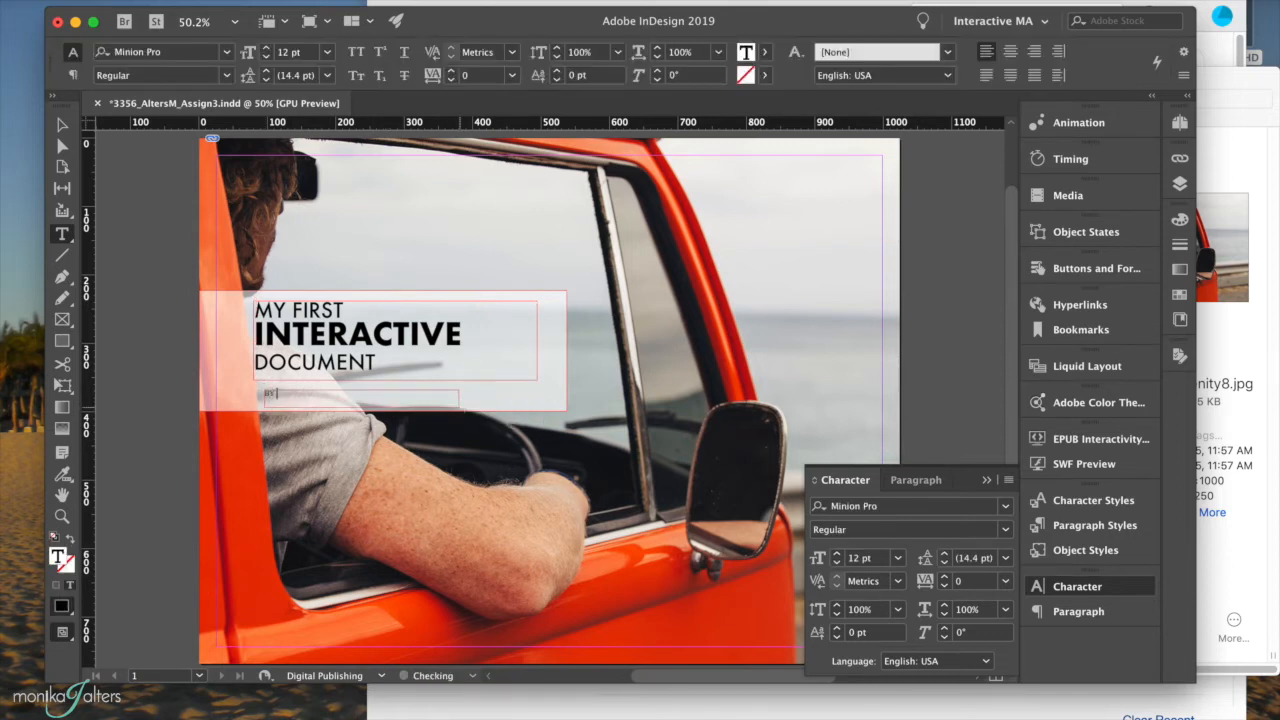
pyautogui.write('BY MONIKA ALTERS')
pyautogui.click(270, 393)
pyautogui.moveTo(363, 389); pyautogui.dragTo(262, 394)
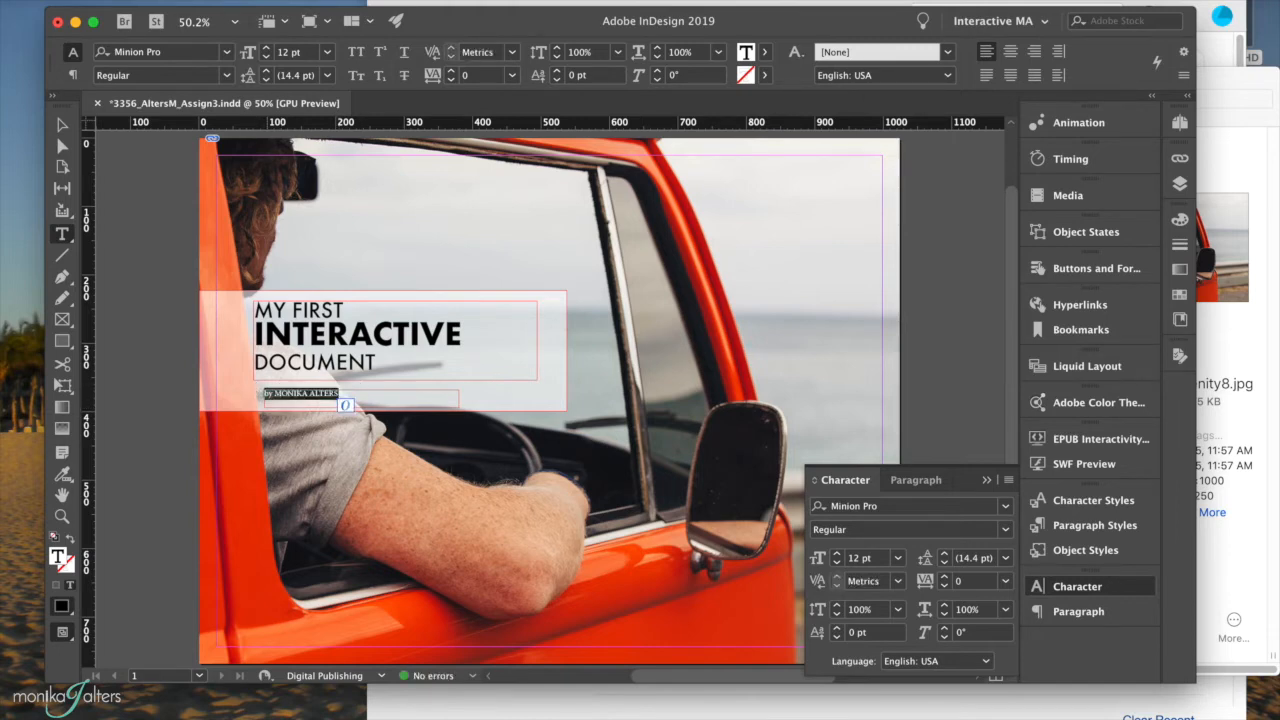
pyautogui.click(204, 55)
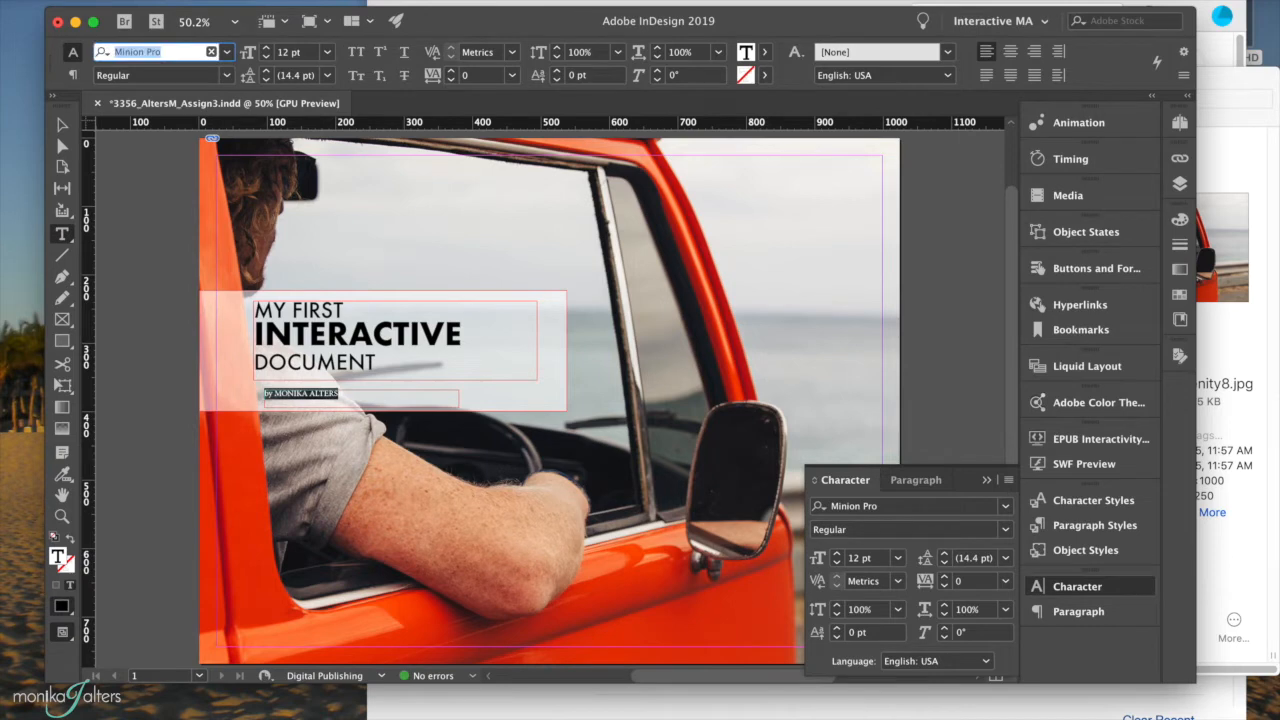
pyautogui.write('futu')
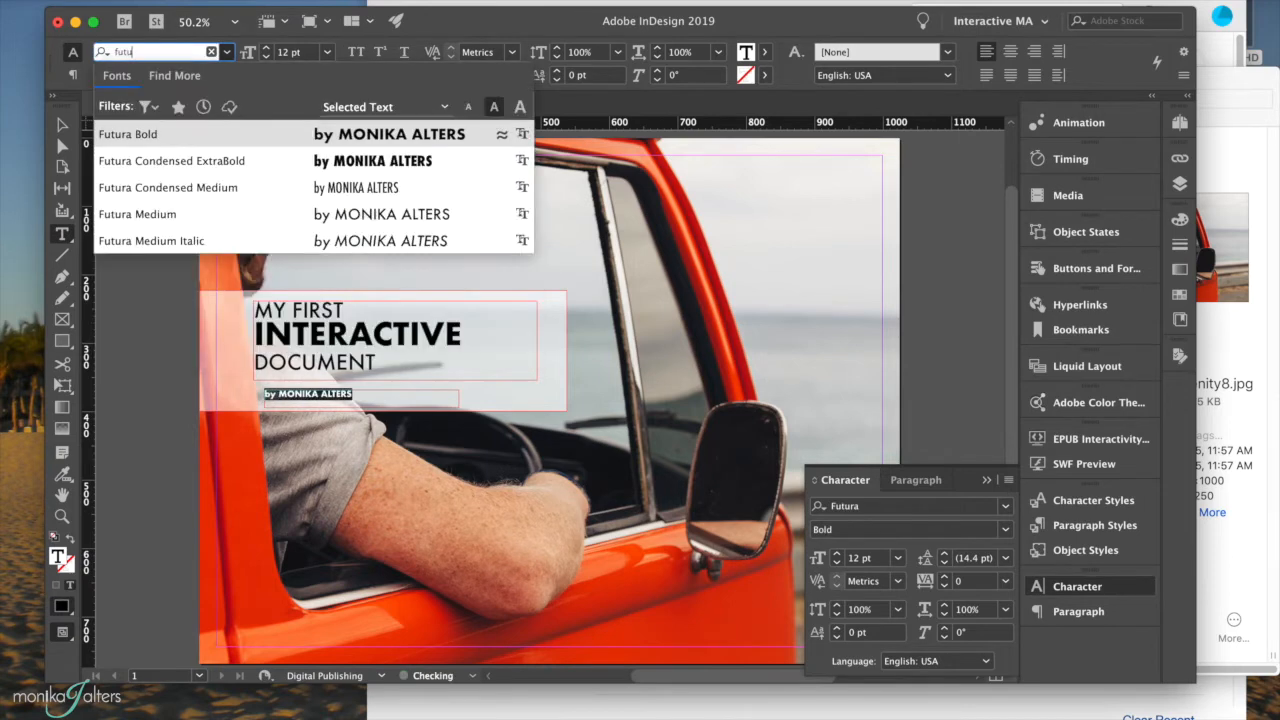
pyautogui.click(166, 214)
# Align the byline with the headline's left edge and raise it to 15 pt.
pyautogui.click(61, 124)
pyautogui.moveTo(294, 397); pyautogui.dragTo(292, 393)
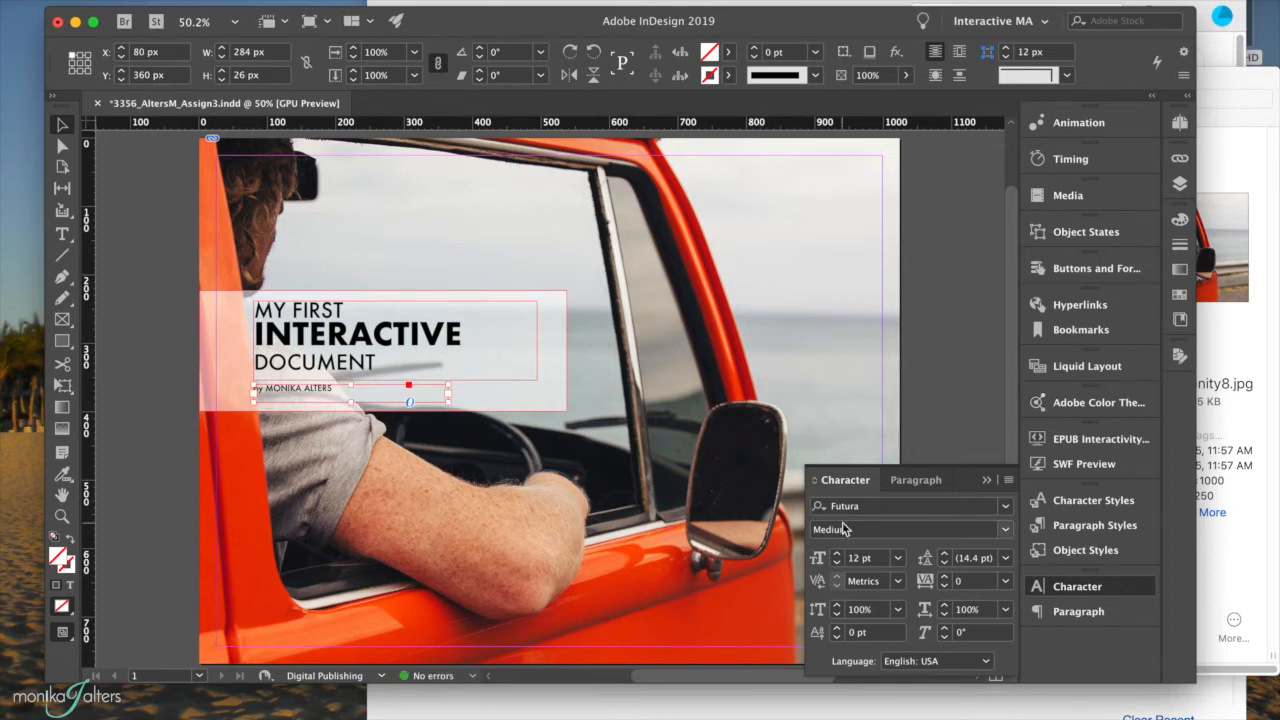
pyautogui.click(837, 553)
pyautogui.click(837, 553)
pyautogui.click(837, 553)
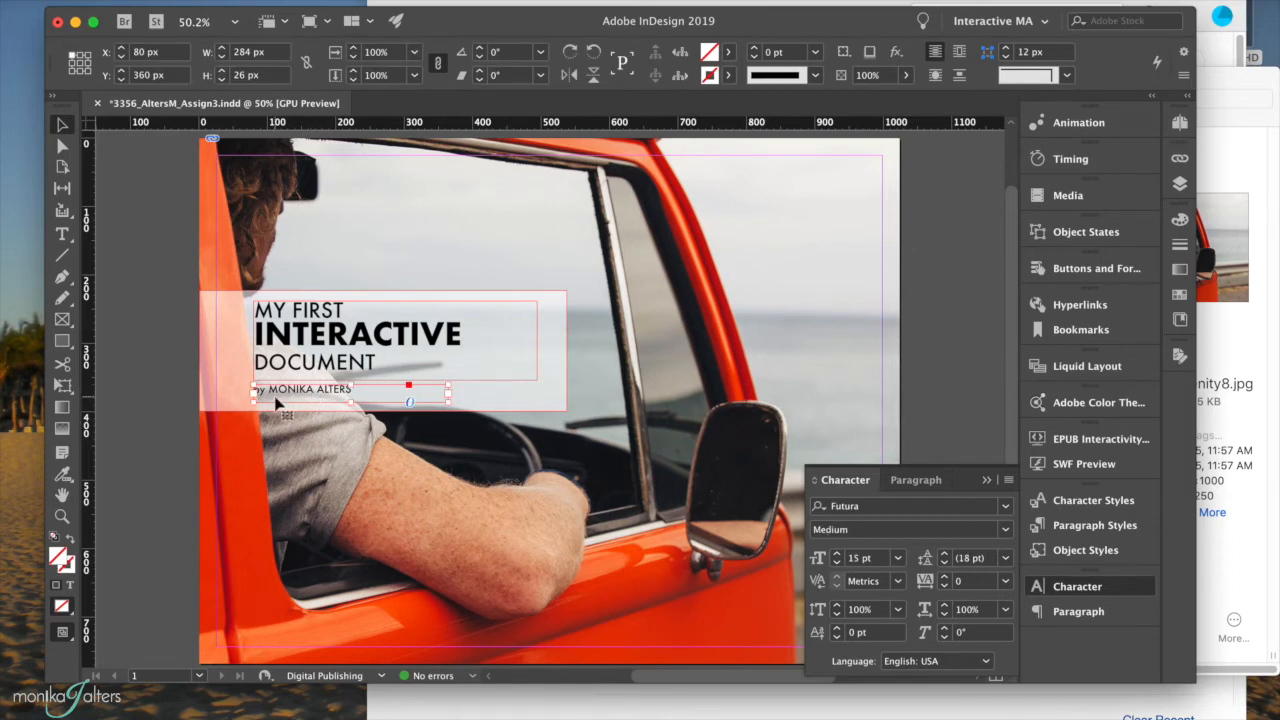
pyautogui.click(819, 76)
pyautogui.click(819, 76)
pyautogui.click(164, 247)
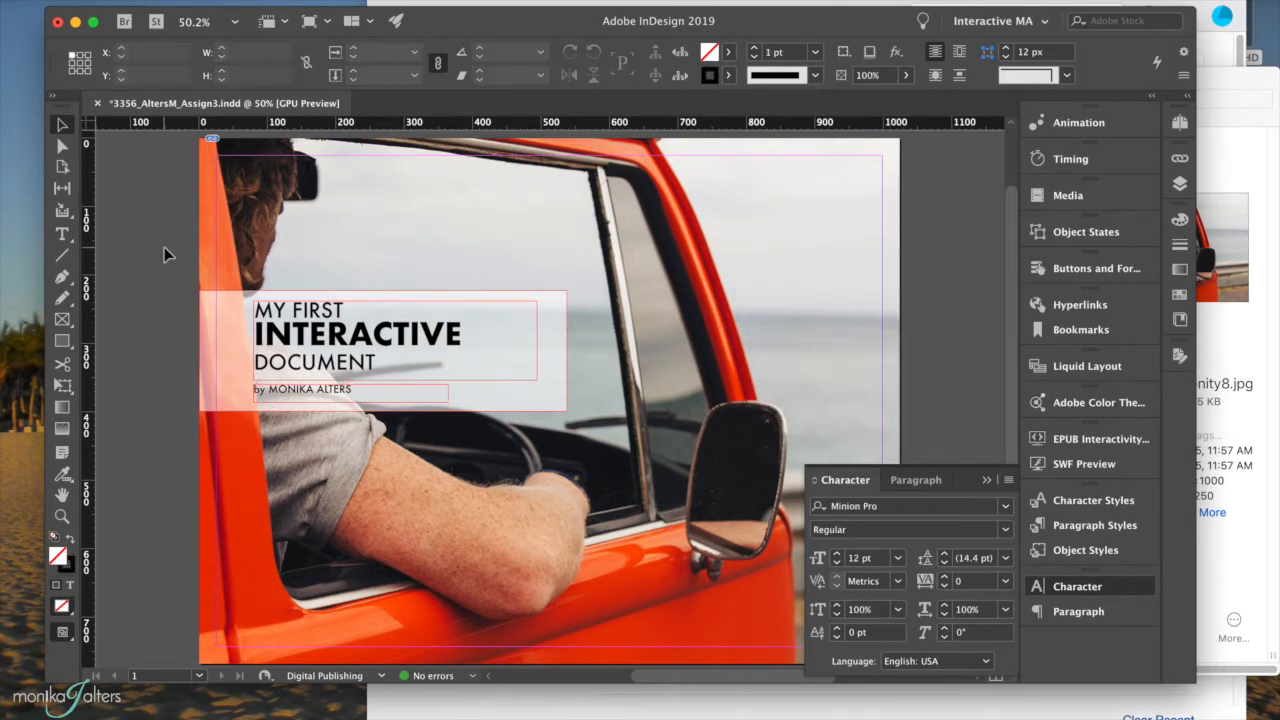
# Save As into Assign3_InteractiveTools, replacing the existing file of the same name.
pyautogui.click(117, 0)
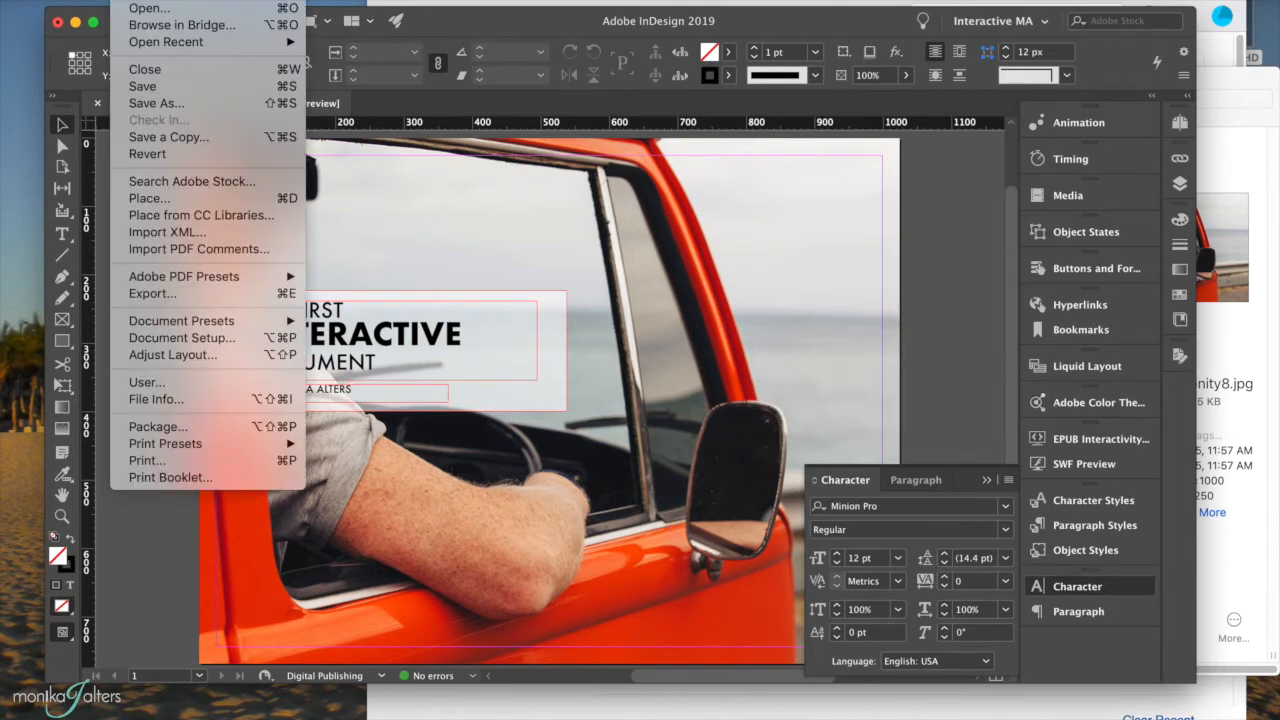
pyautogui.click(139, 104)
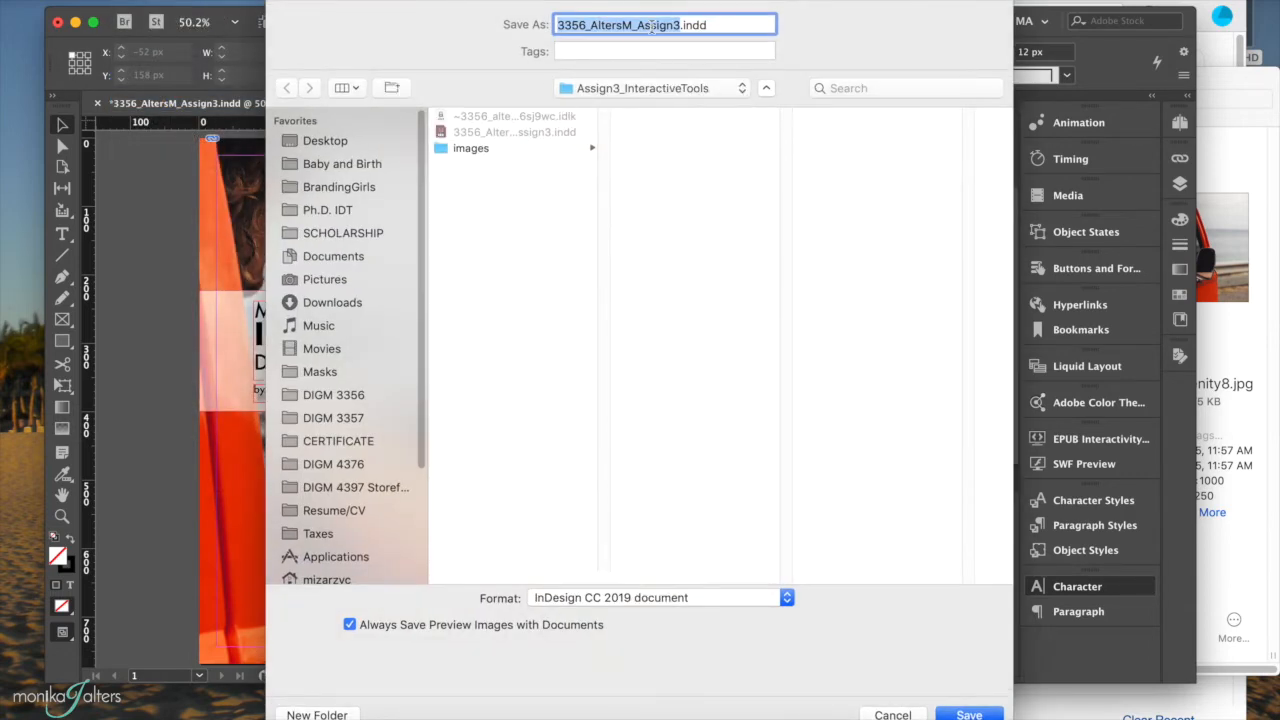
pyautogui.click(618, 90)
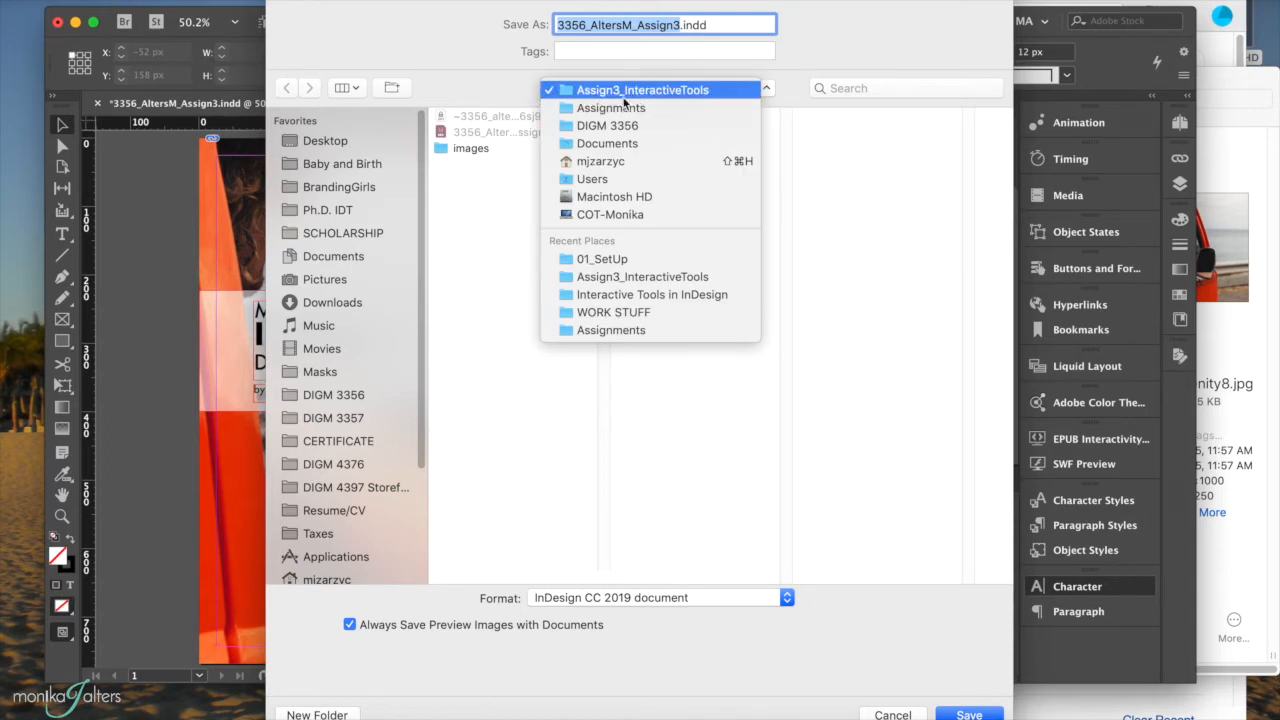
pyautogui.click(622, 91)
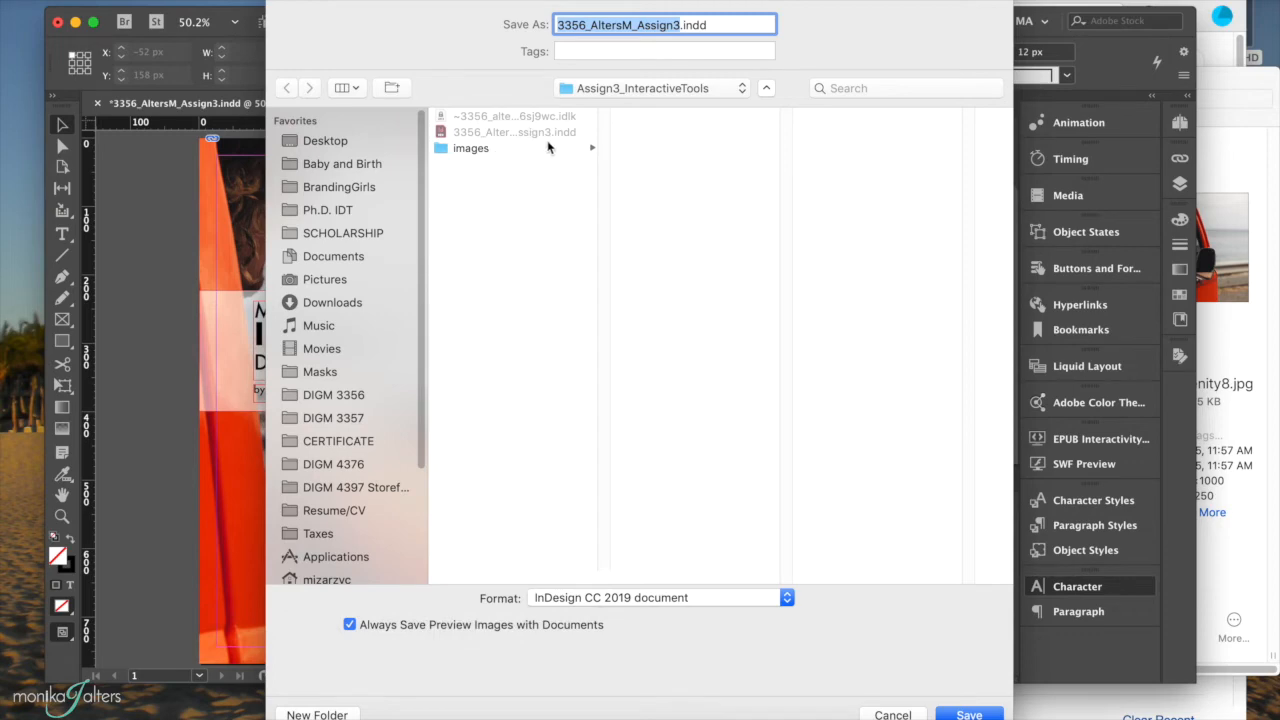
pyautogui.click(966, 712)
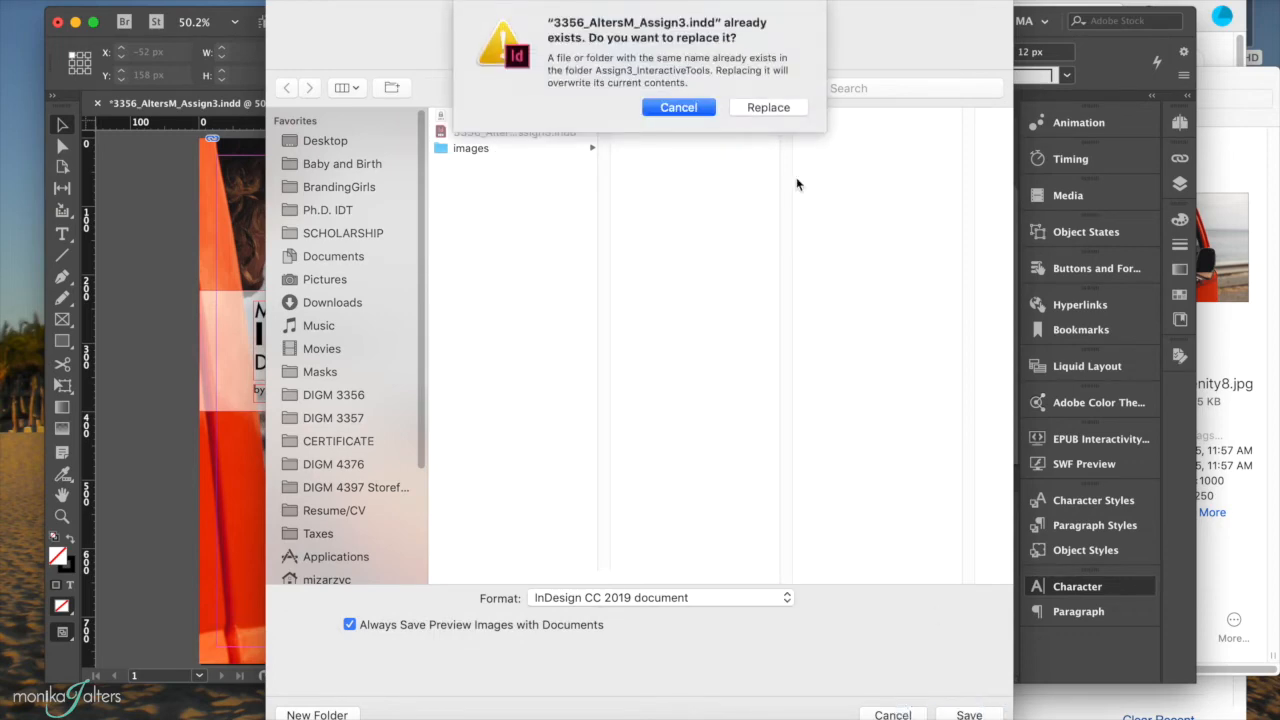
pyautogui.click(770, 108)
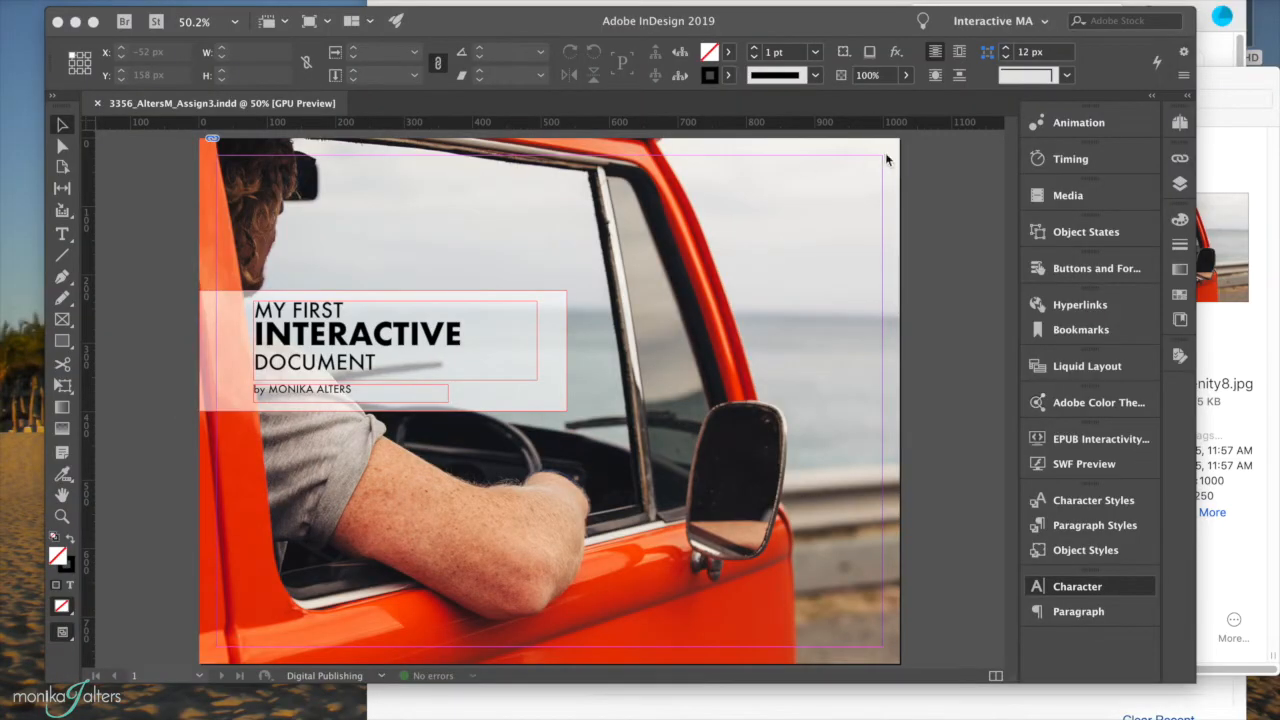
# Add four blank pages after the title page in the Pages panel, then select A-Master.
pyautogui.click(1181, 123)
pyautogui.click(1181, 123)
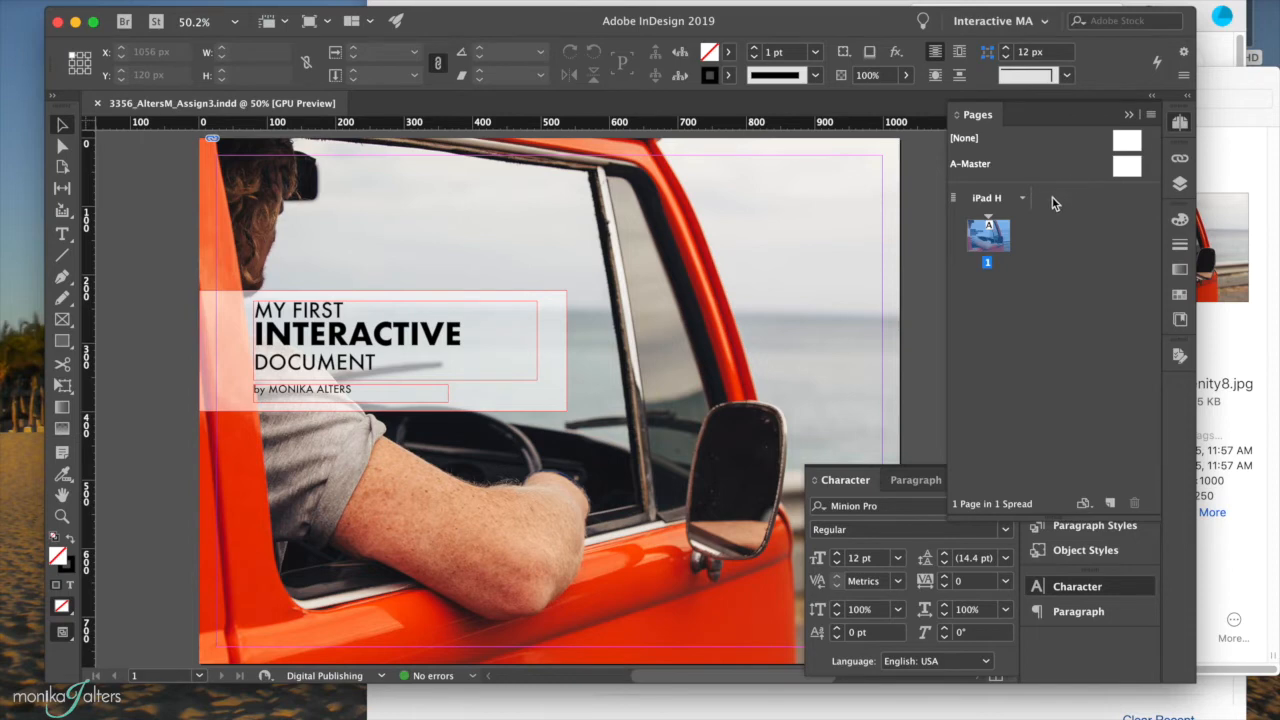
pyautogui.click(1110, 503)
pyautogui.click(1110, 503)
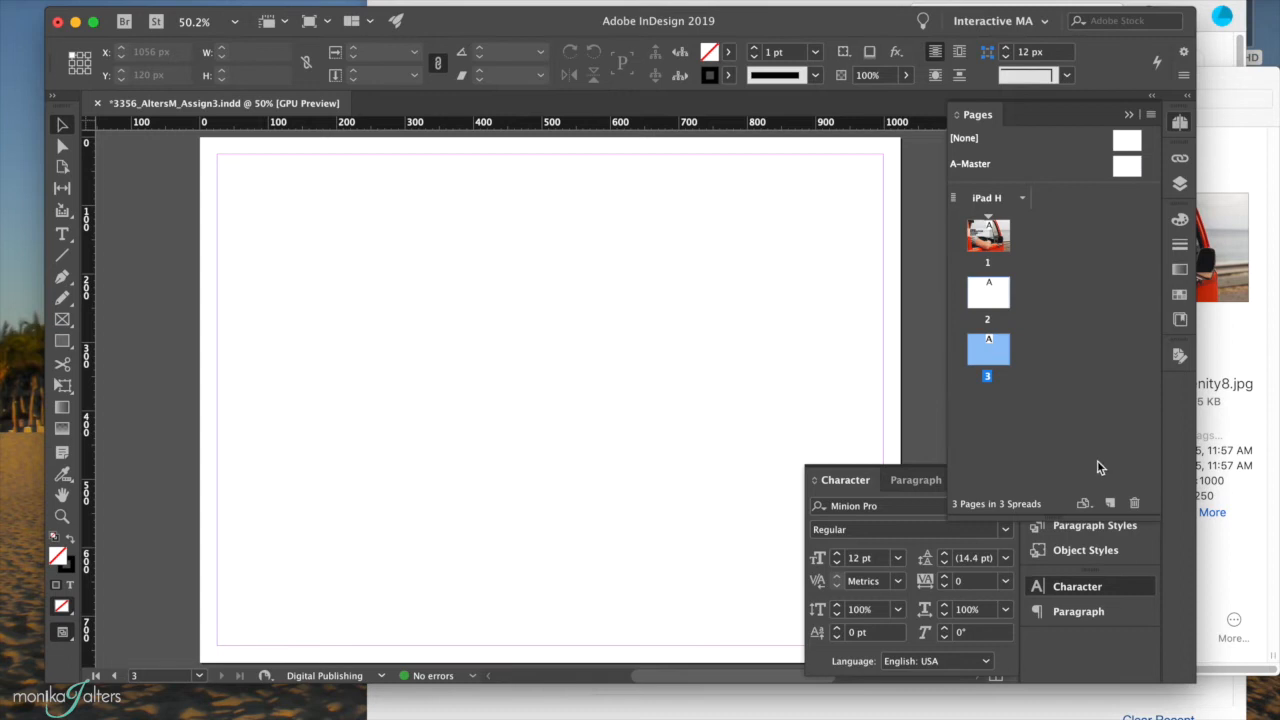
pyautogui.click(1111, 503)
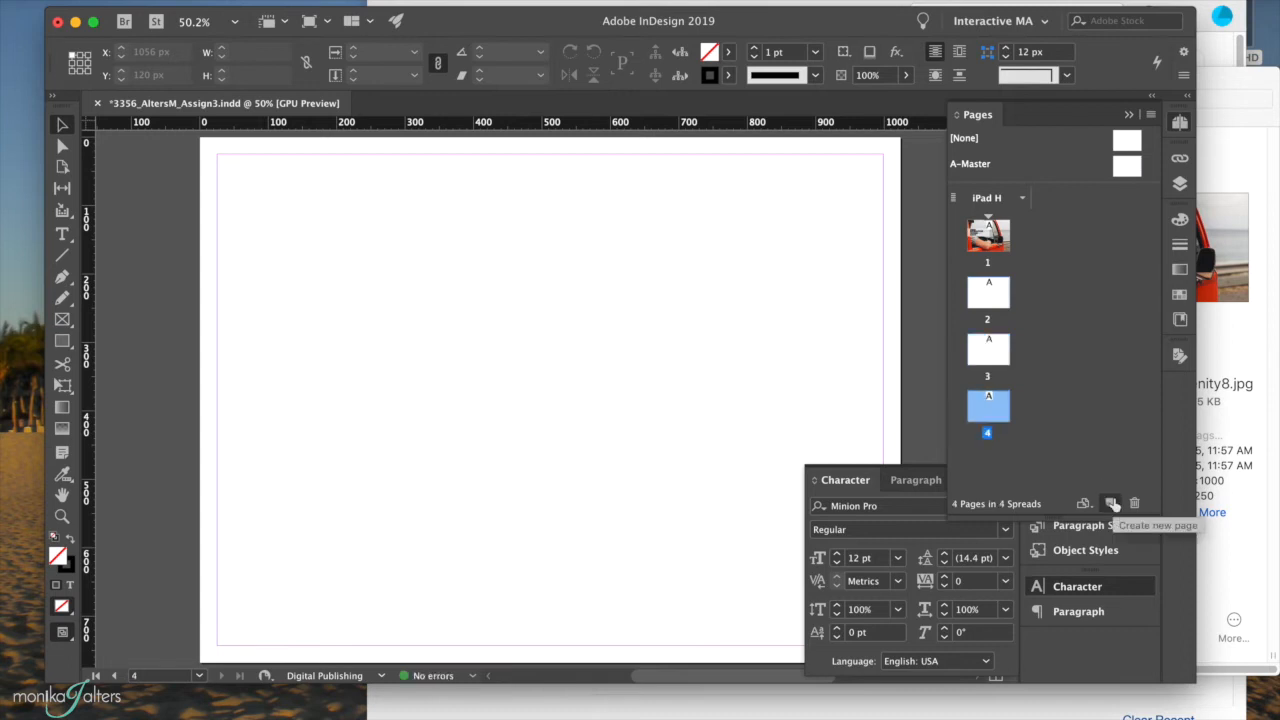
pyautogui.click(1112, 503)
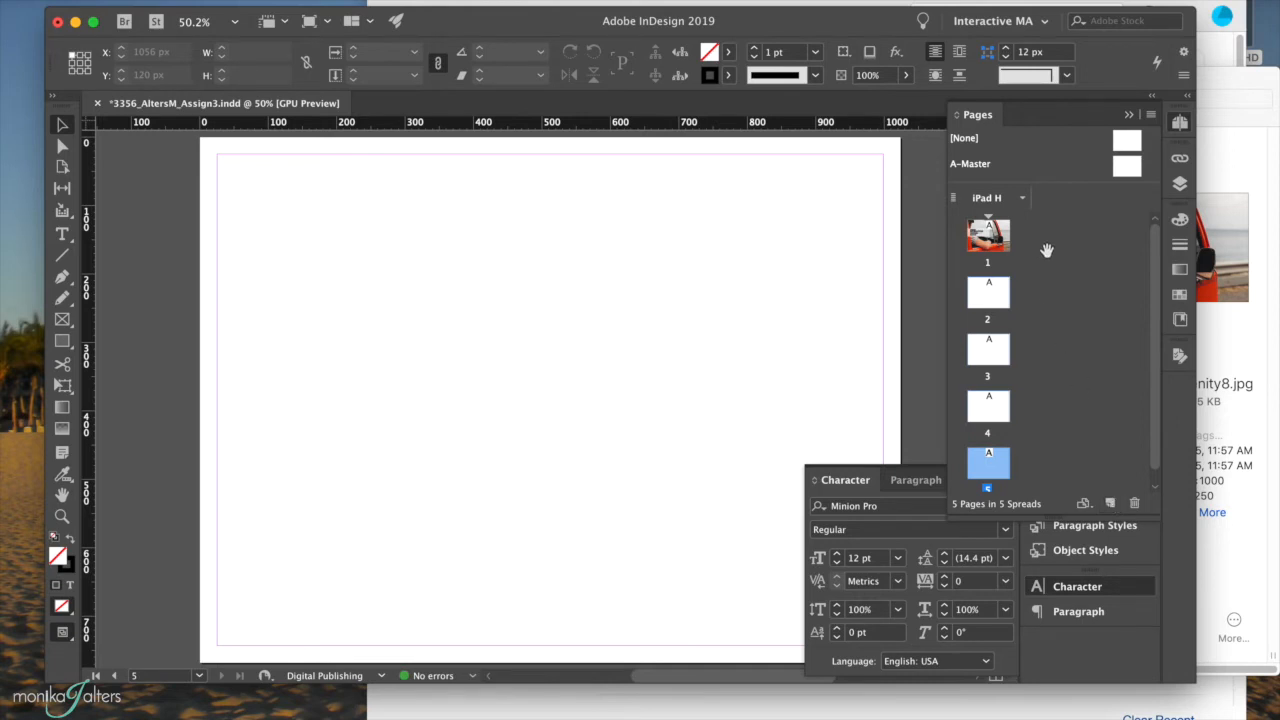
pyautogui.click(1125, 166)
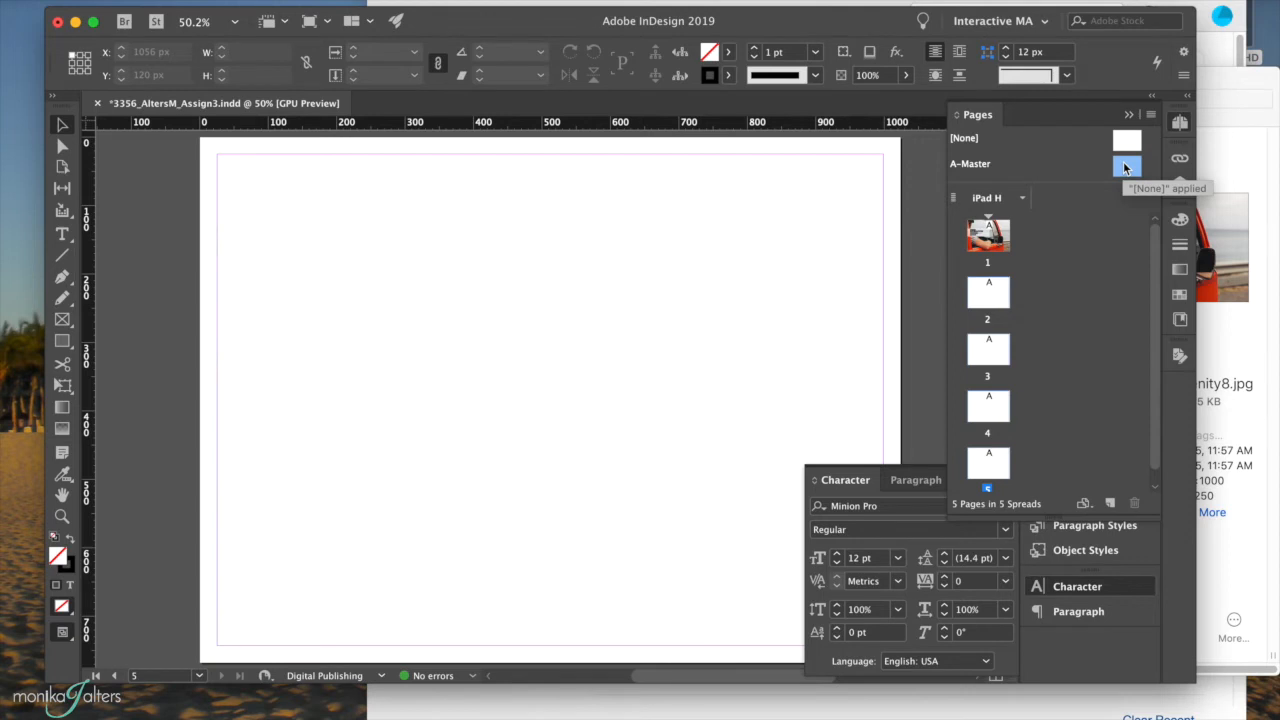
# Create a new master with prefix B from the A-Master context menu.
pyautogui.rightClick(1123, 167)
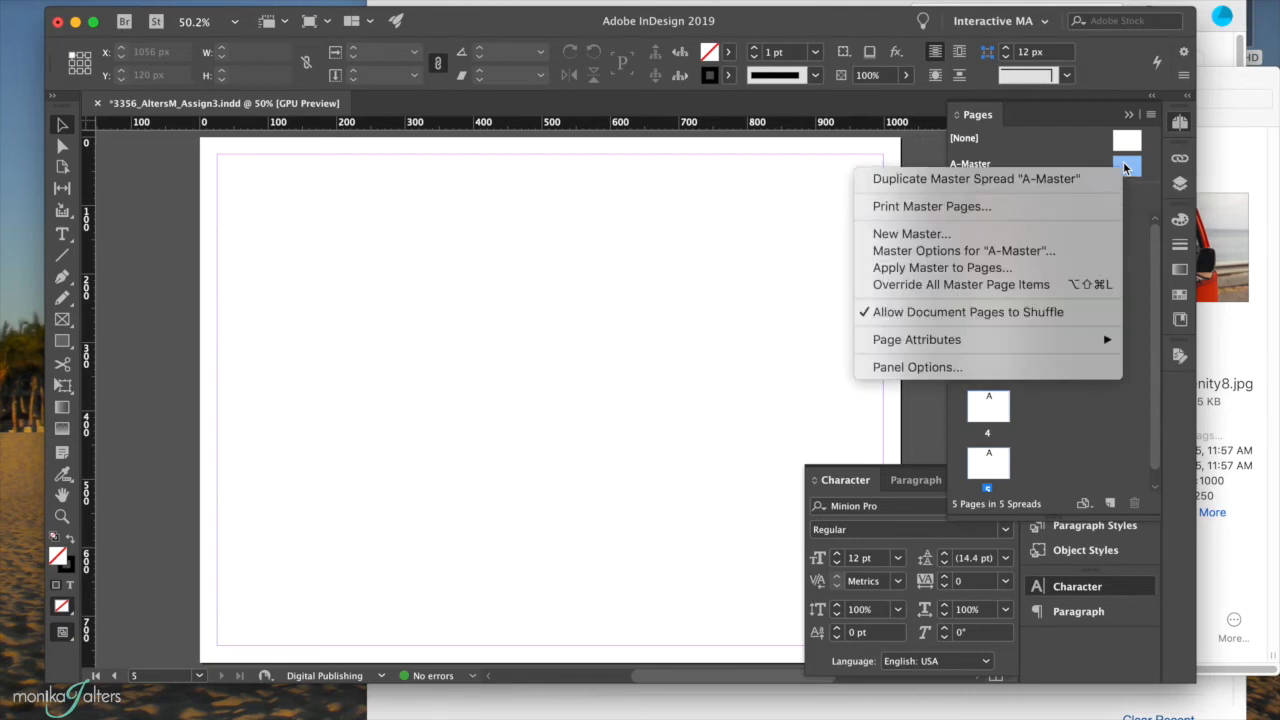
pyautogui.click(930, 234)
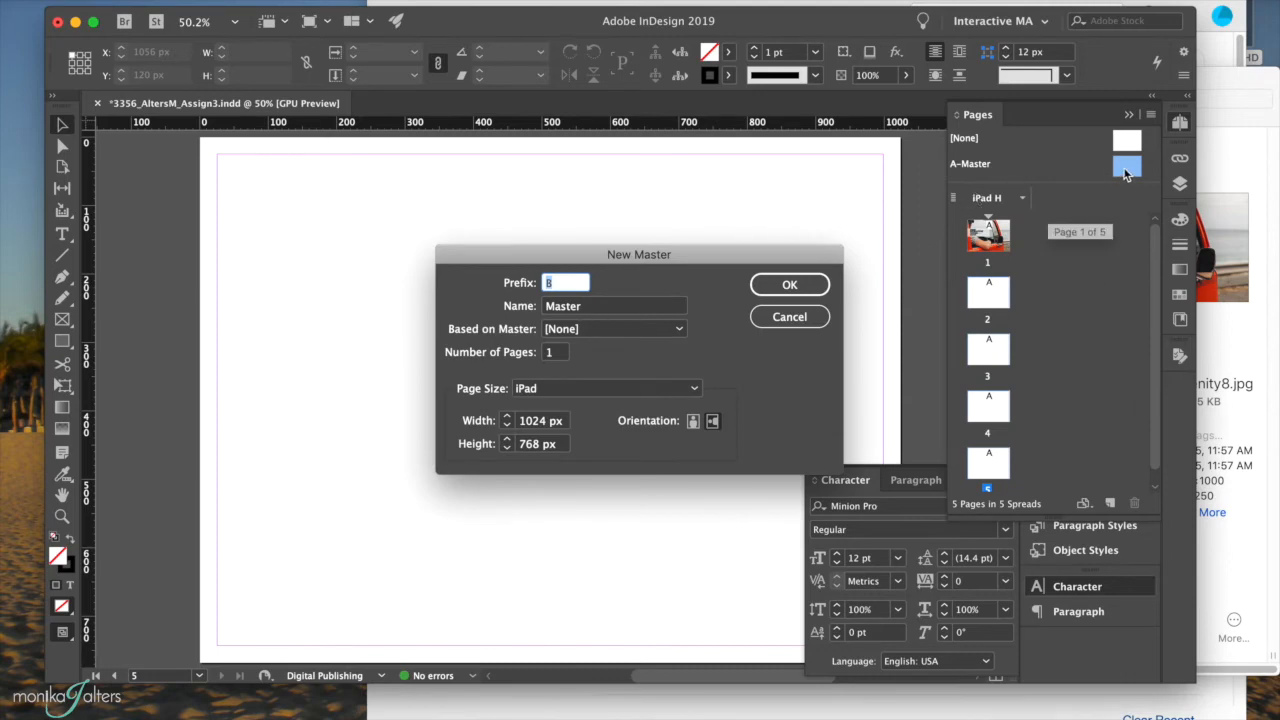
pyautogui.click(794, 284)
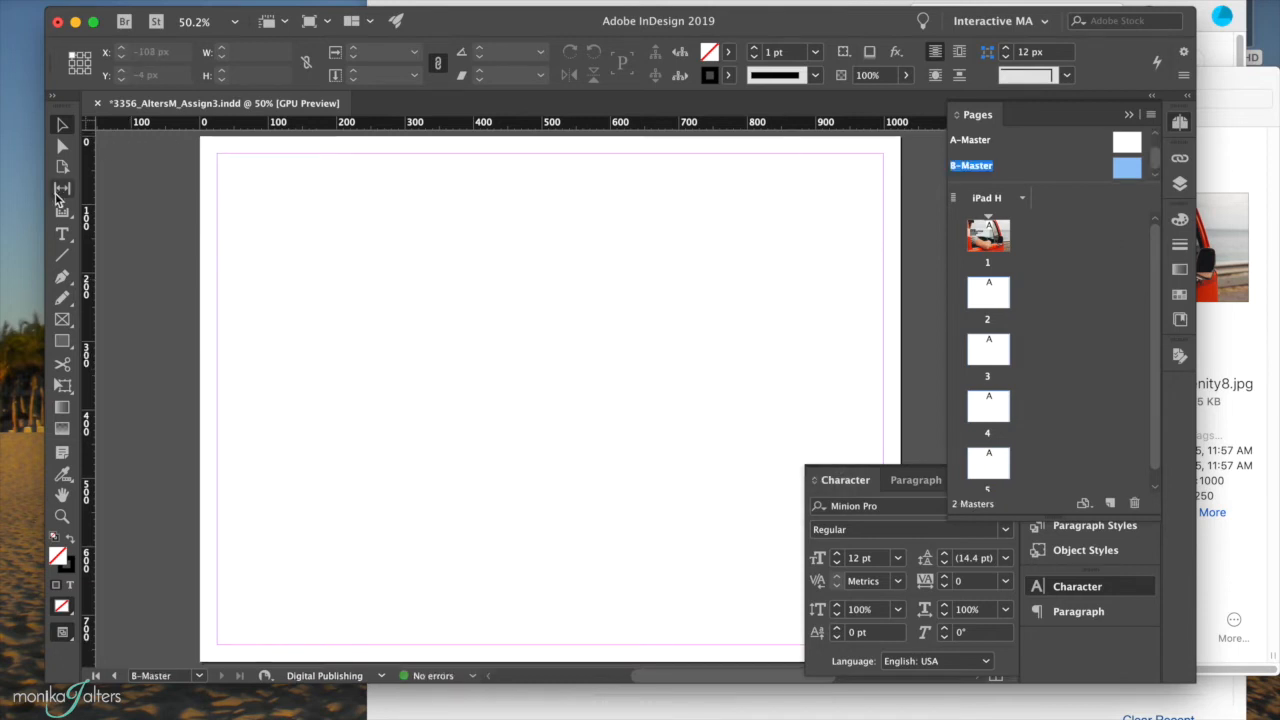
pyautogui.click(60, 340)
# Draw a full-width 1024 × 122 px header rectangle and fill it orange.
pyautogui.moveTo(200, 137); pyautogui.dragTo(903, 228)
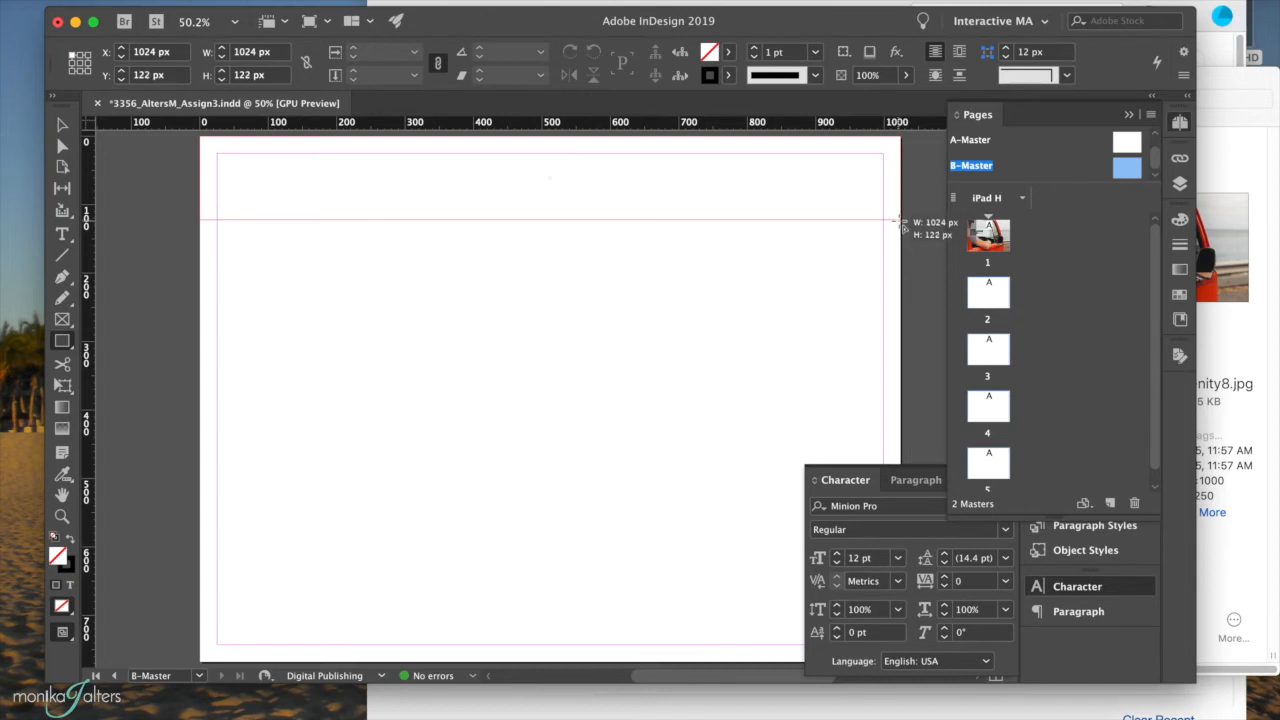
pyautogui.moveTo(903, 227); pyautogui.dragTo(903, 228)
pyautogui.moveTo(903, 227); pyautogui.dragTo(903, 228)
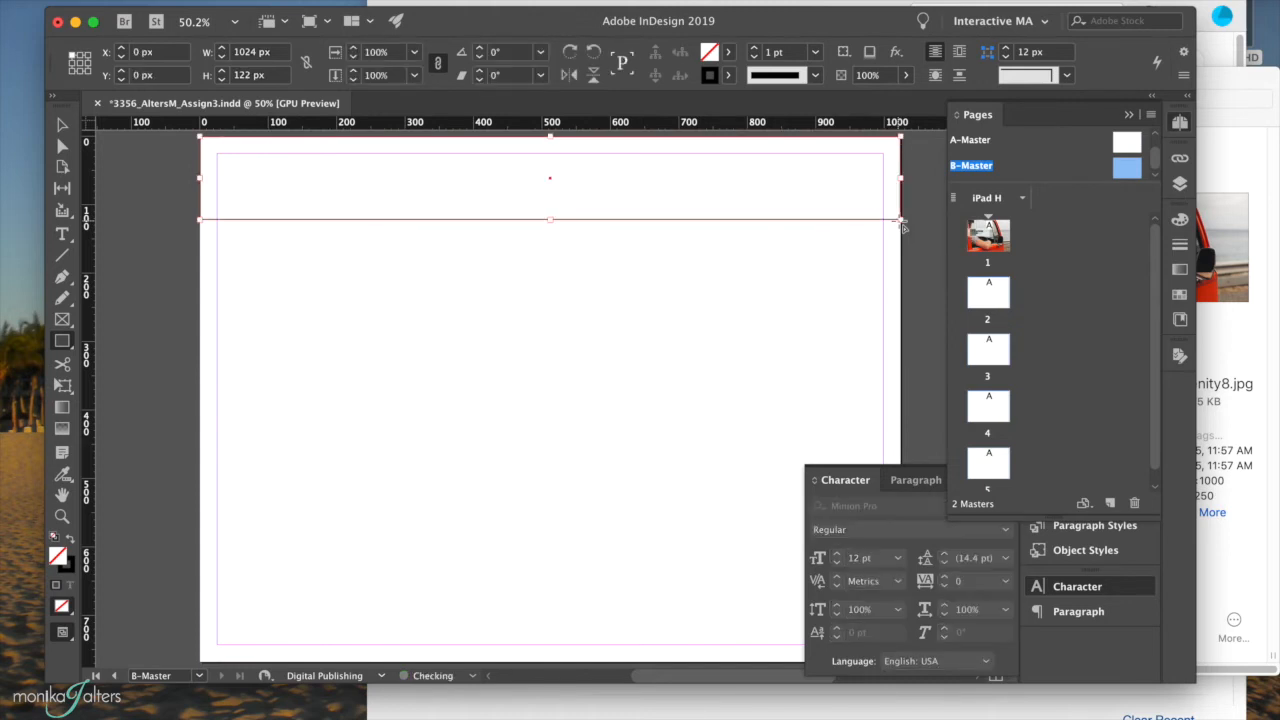
pyautogui.click(70, 539)
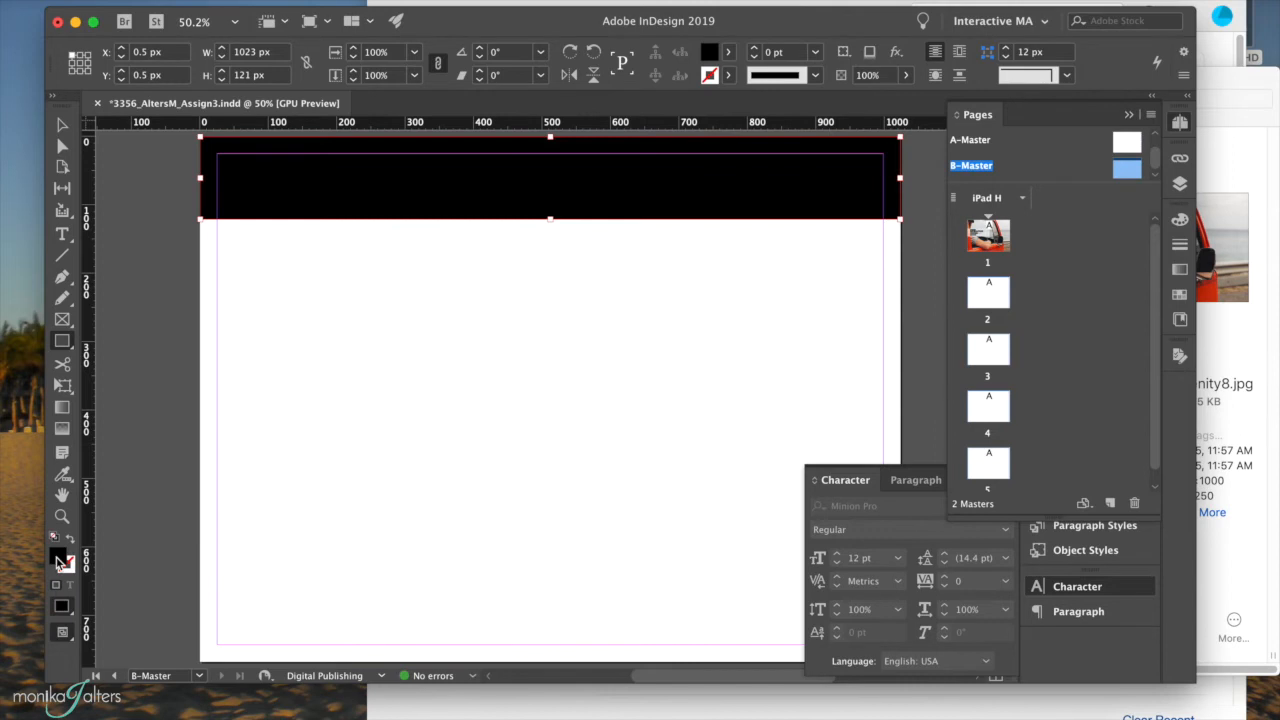
pyautogui.doubleClick(57, 557)
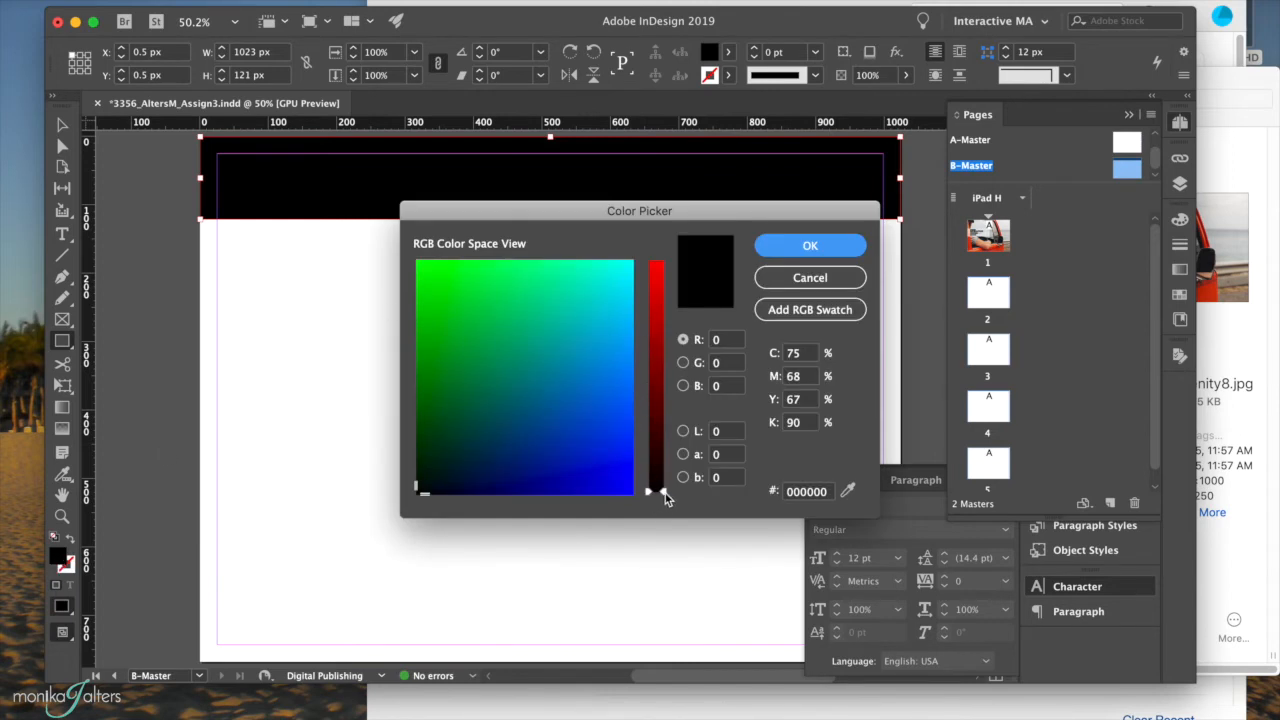
pyautogui.moveTo(665, 497); pyautogui.dragTo(662, 304)
pyautogui.moveTo(431, 368); pyautogui.dragTo(435, 361)
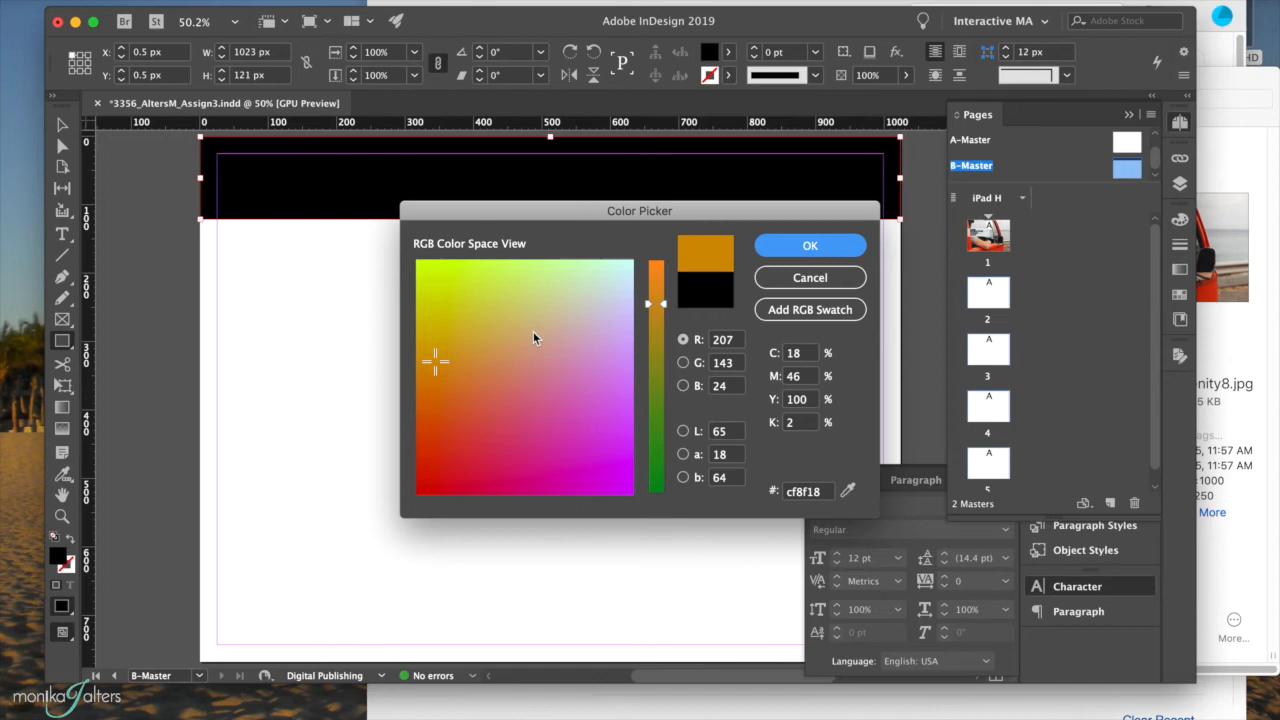
pyautogui.click(800, 249)
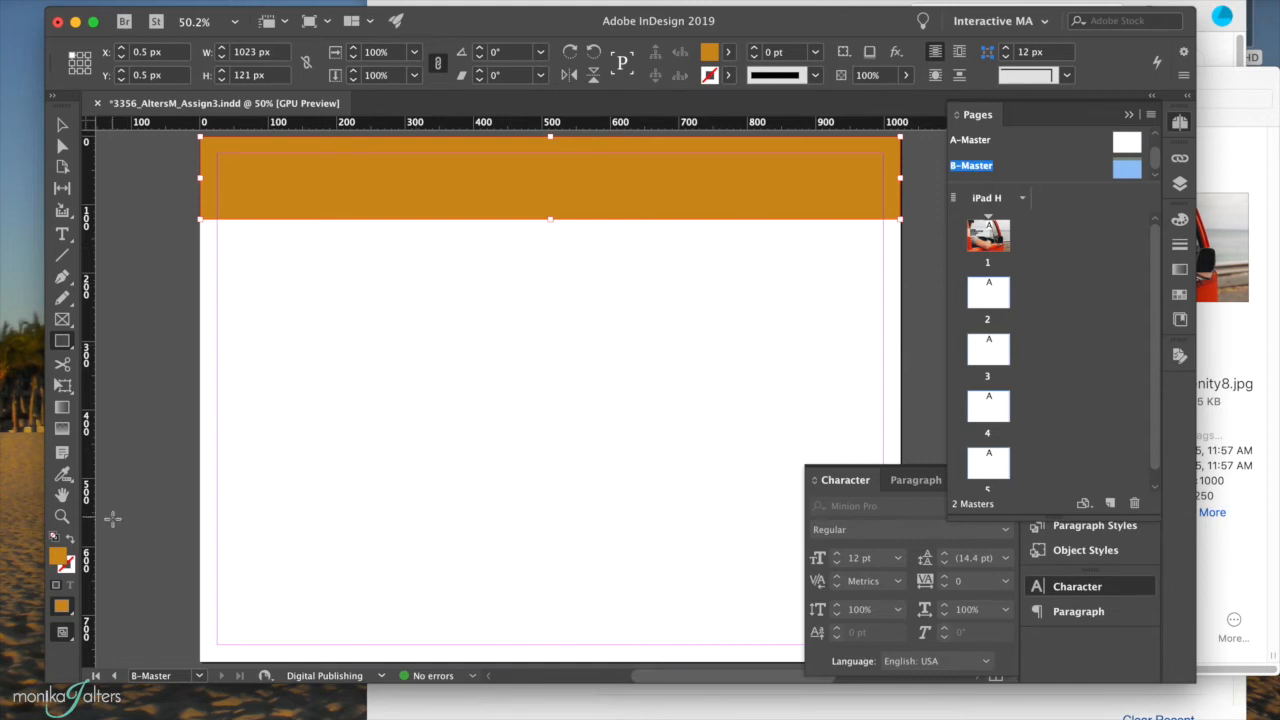
# Refine the banner fill in the Color Picker to a warmer golden orange.
pyautogui.doubleClick(60, 558)
pyautogui.moveTo(425, 343)
pyautogui.mouseDown()
pyautogui.moveTo(434, 360)
pyautogui.moveTo(443, 346)
pyautogui.mouseUp()
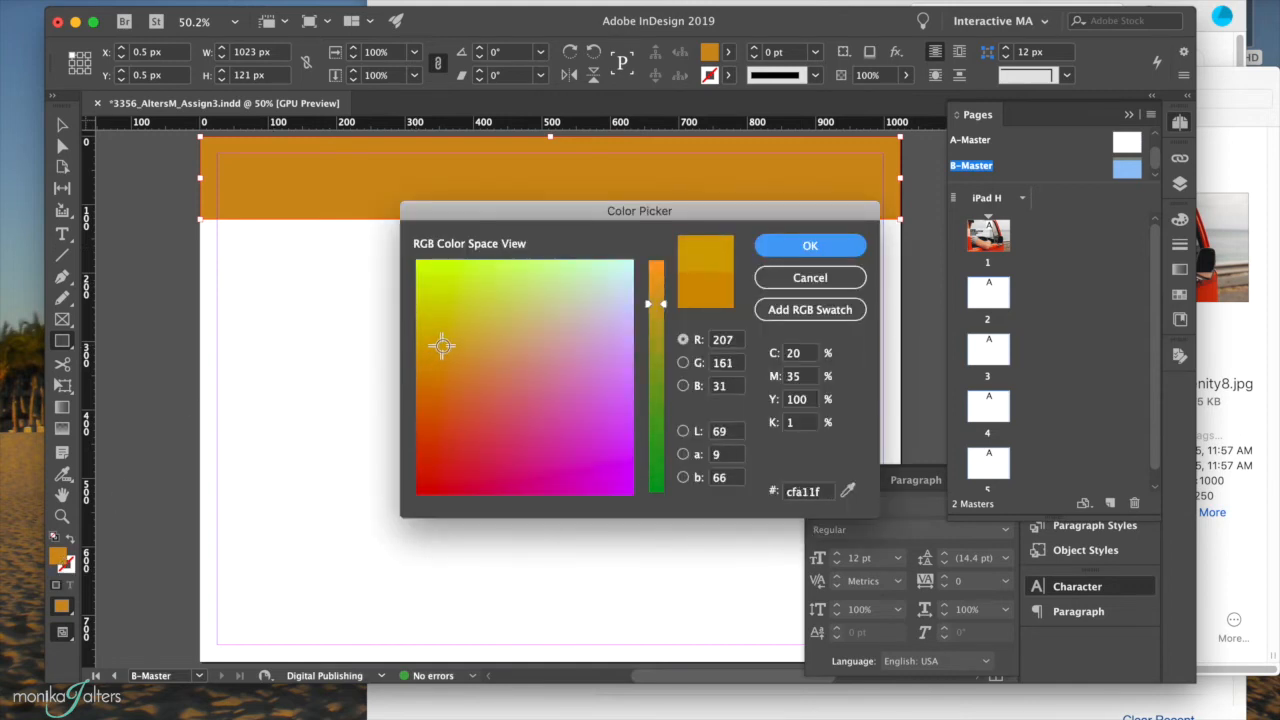
pyautogui.click(790, 240)
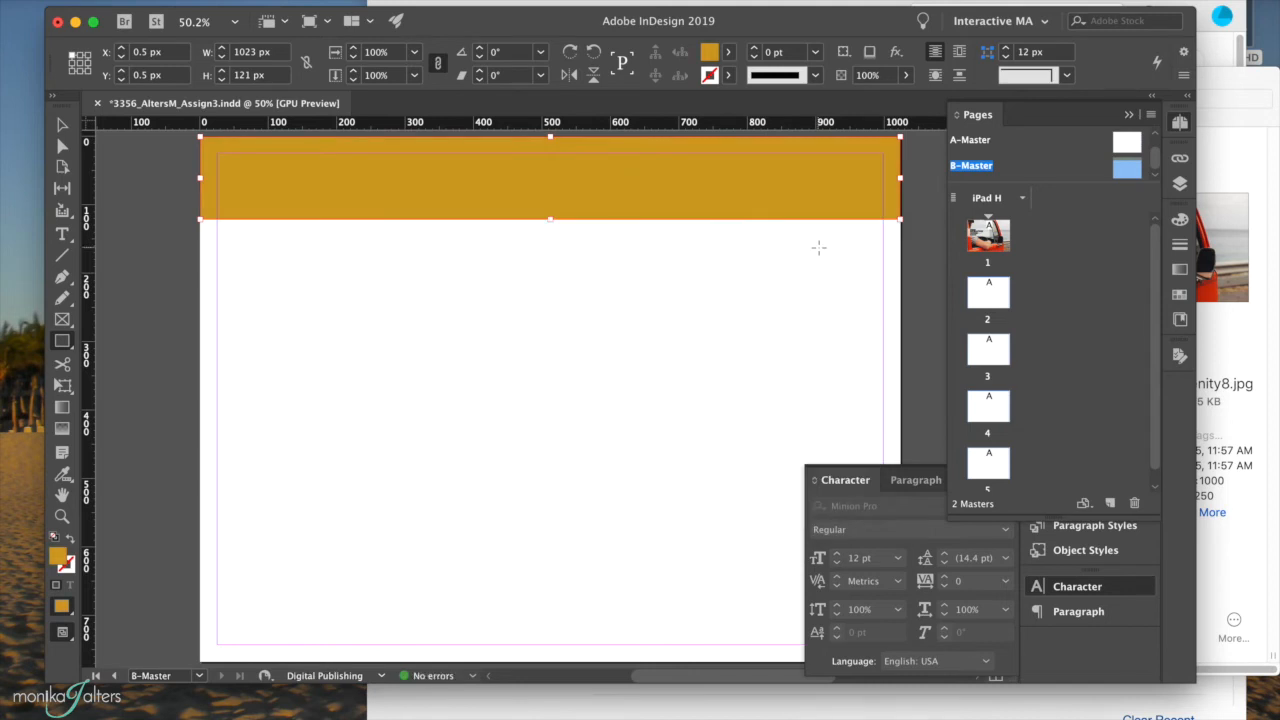
pyautogui.doubleClick(60, 558)
pyautogui.moveTo(443, 345); pyautogui.dragTo(444, 340)
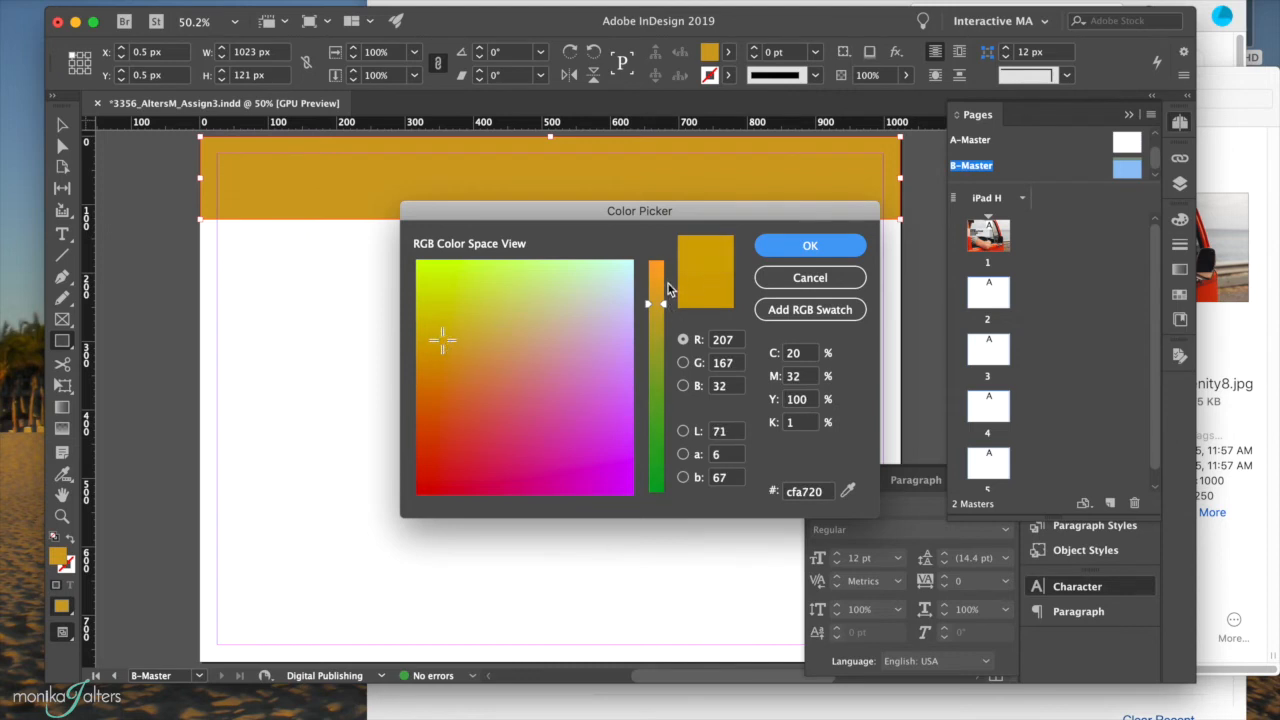
pyautogui.moveTo(664, 304); pyautogui.dragTo(666, 286)
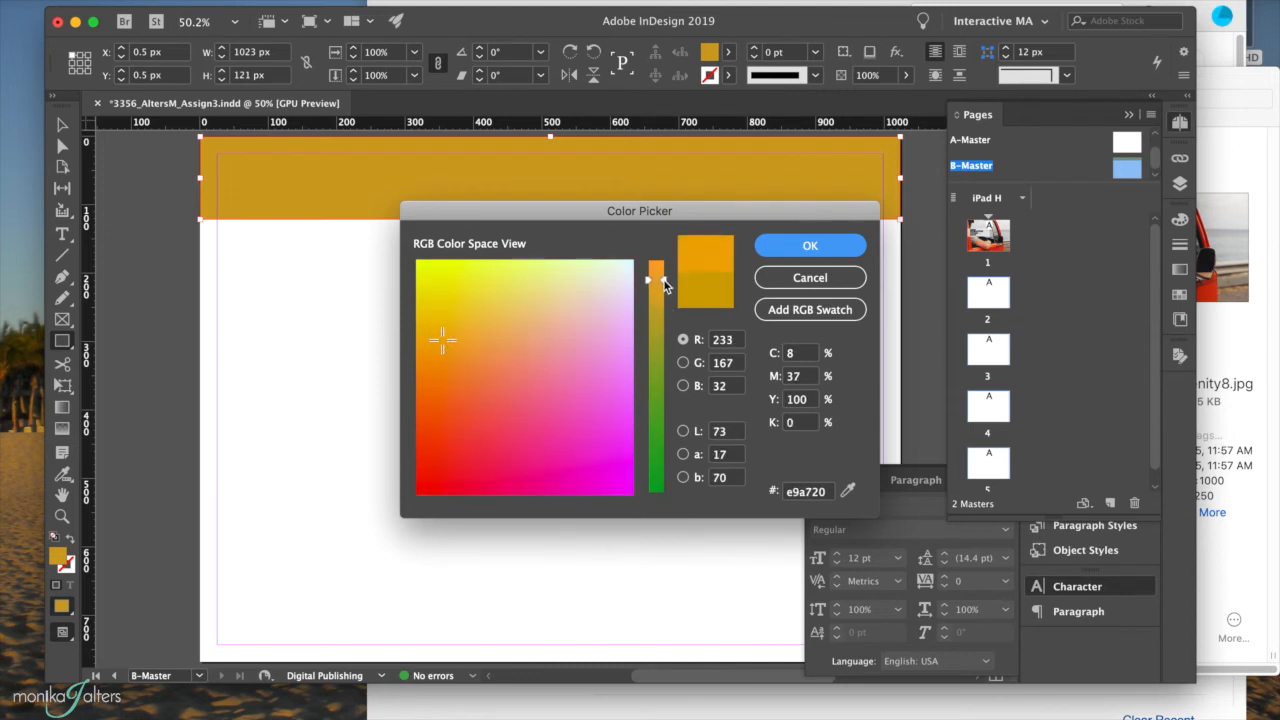
pyautogui.click(780, 244)
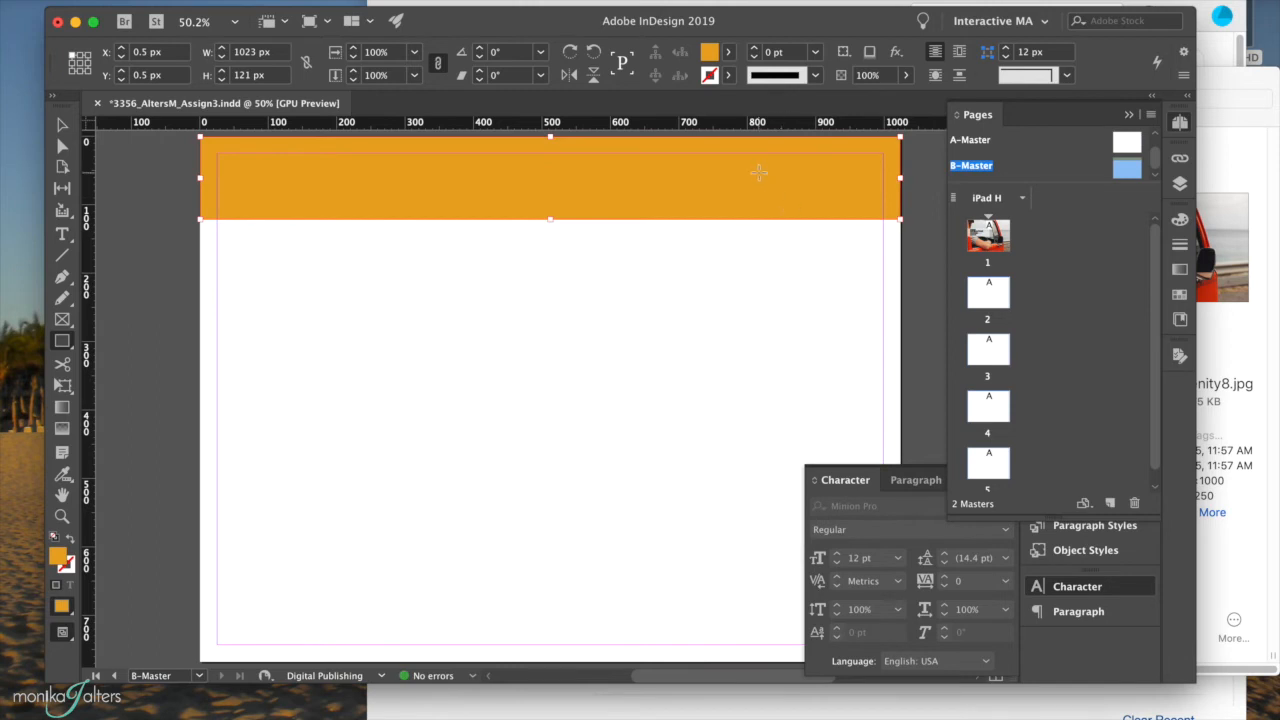
# Draw a centre-aligned text frame across the banner set in Futura Bold 70 pt.
pyautogui.click(62, 233)
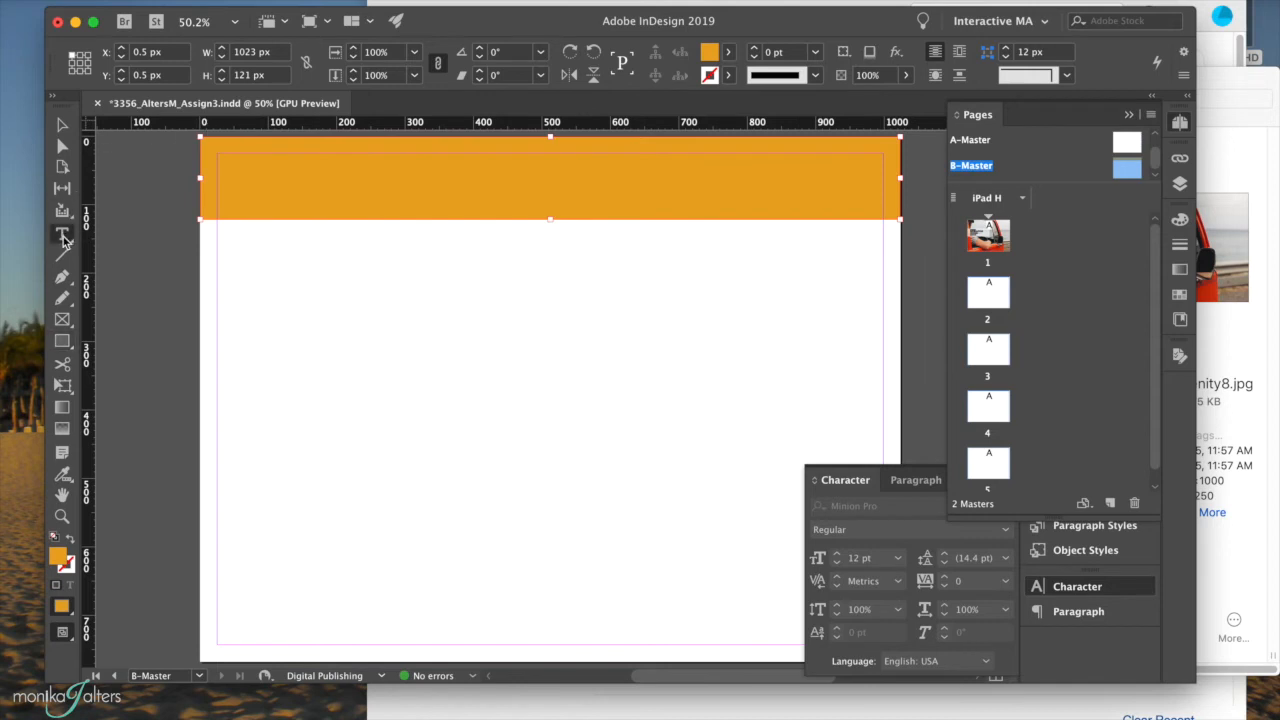
pyautogui.moveTo(219, 156); pyautogui.dragTo(883, 210)
pyautogui.click(1010, 51)
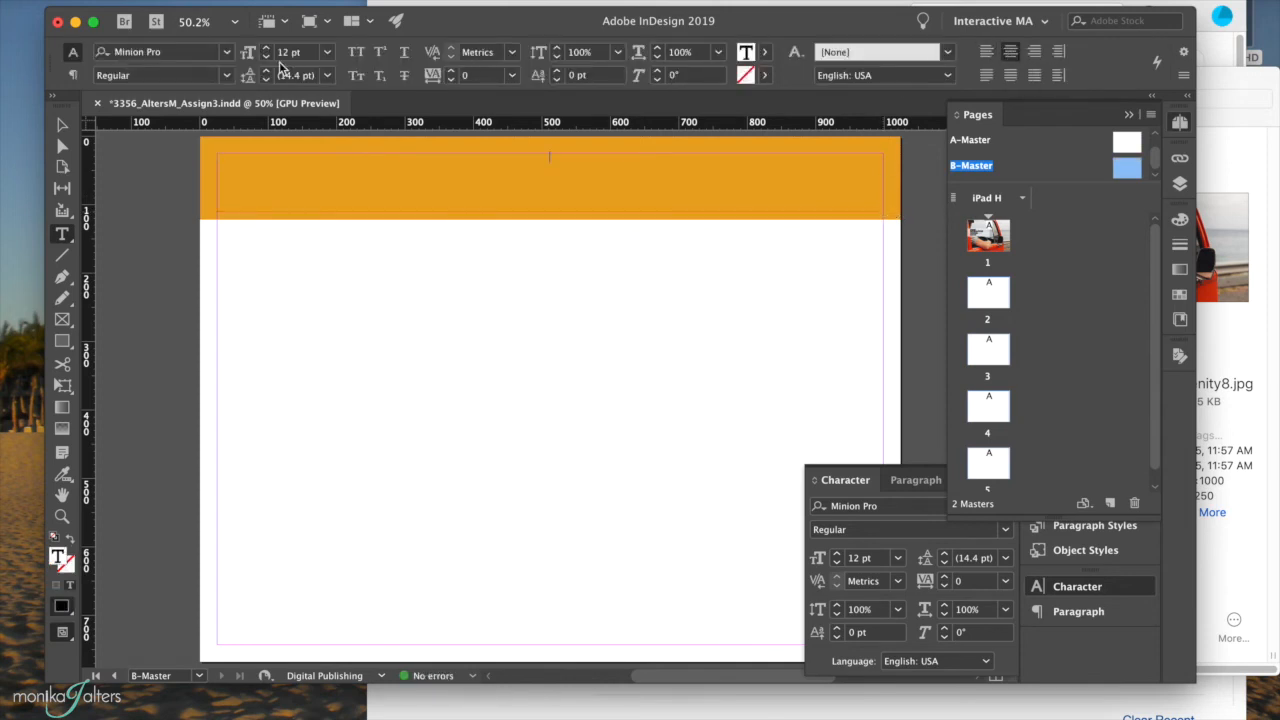
pyautogui.click(228, 52)
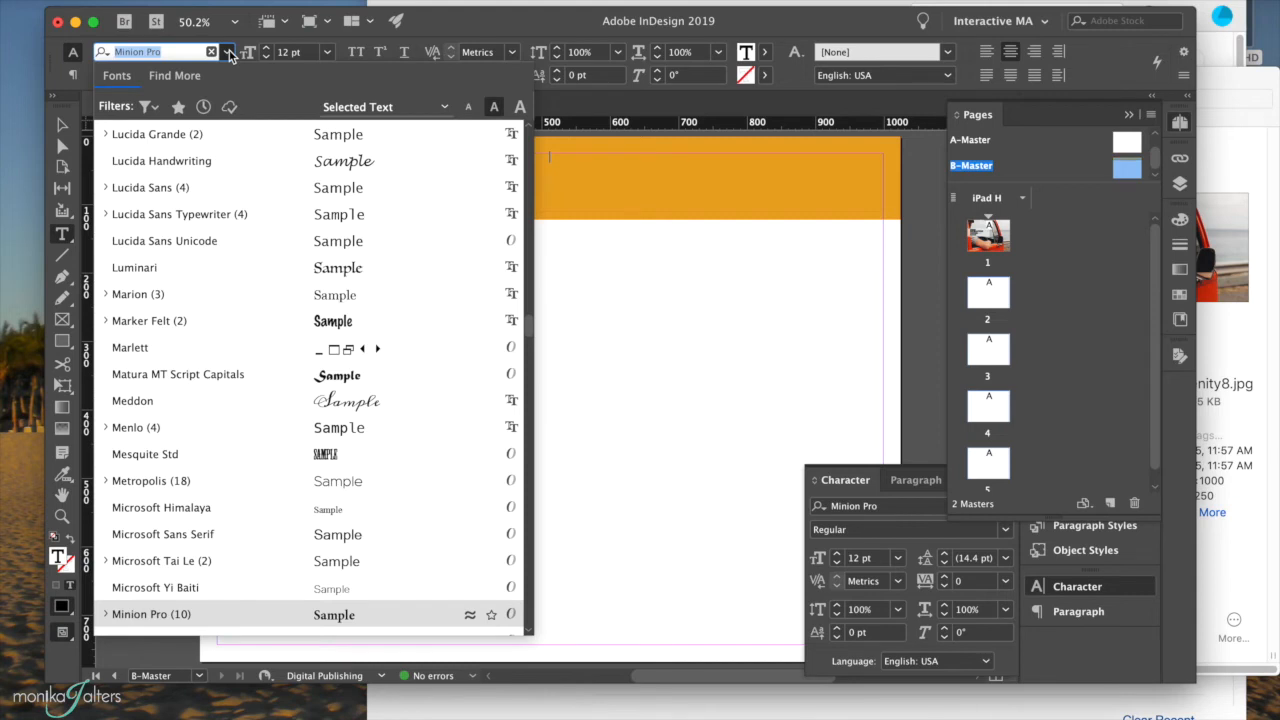
pyautogui.write('f')
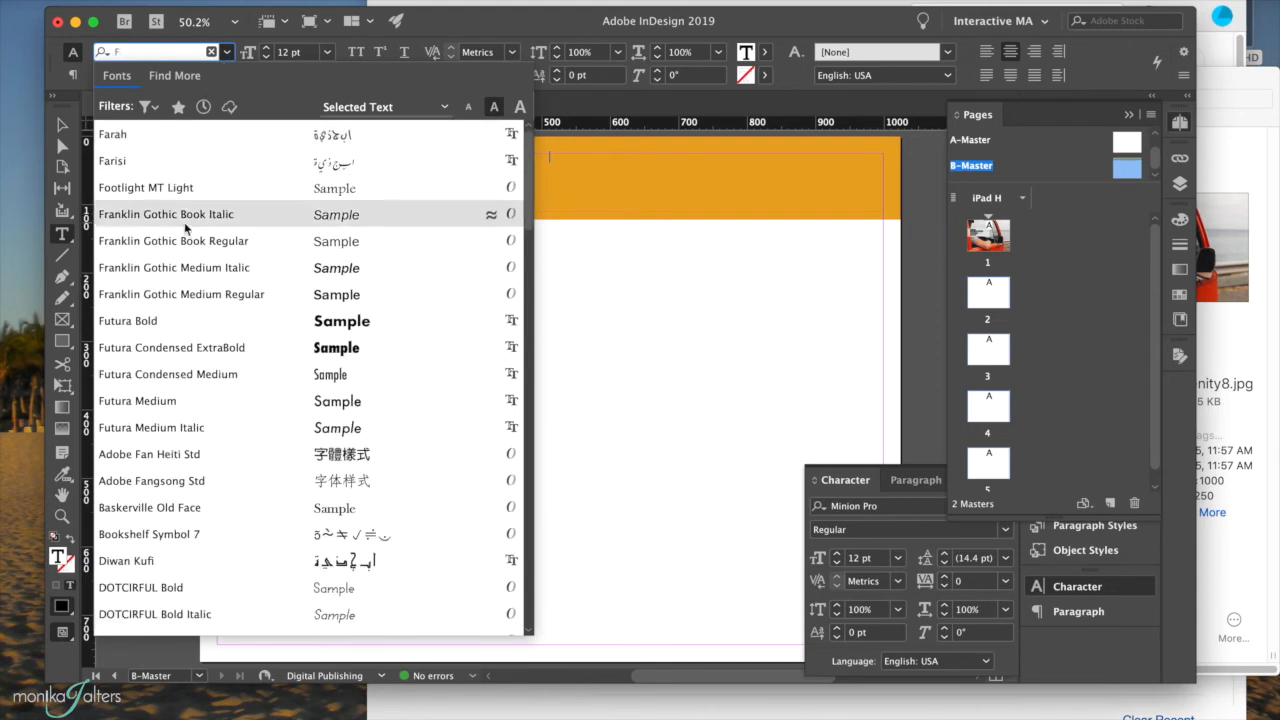
pyautogui.click(141, 321)
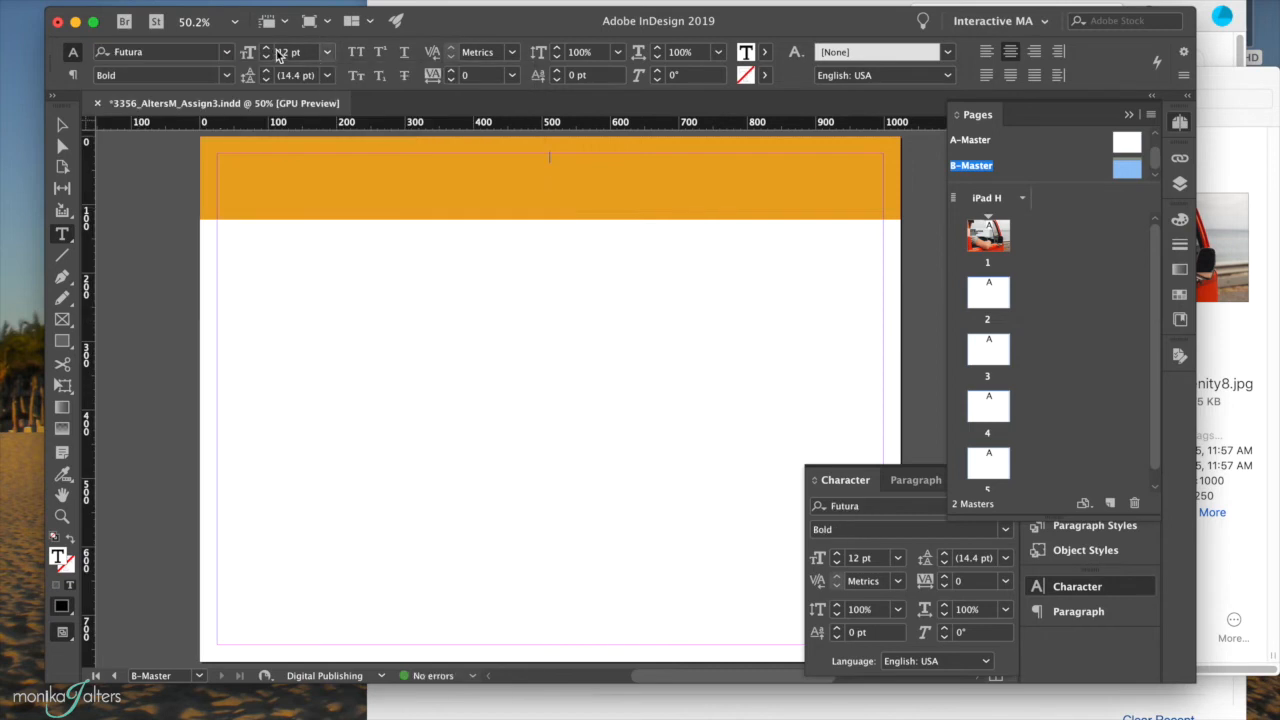
pyautogui.click(267, 47)
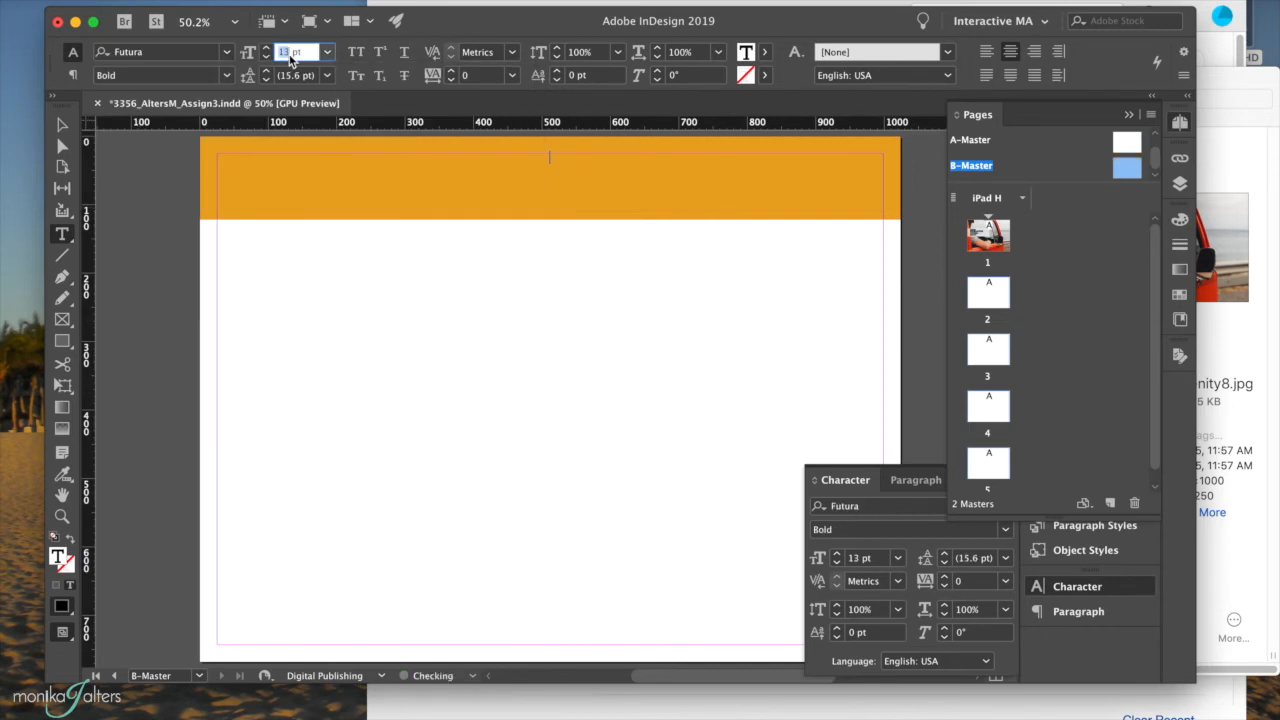
pyautogui.write('70')
pyautogui.press('Return')
# Type TEXT in the banner frame and save the document with Cmd+S.
pyautogui.click(554, 165)
pyautogui.write('TEXT')
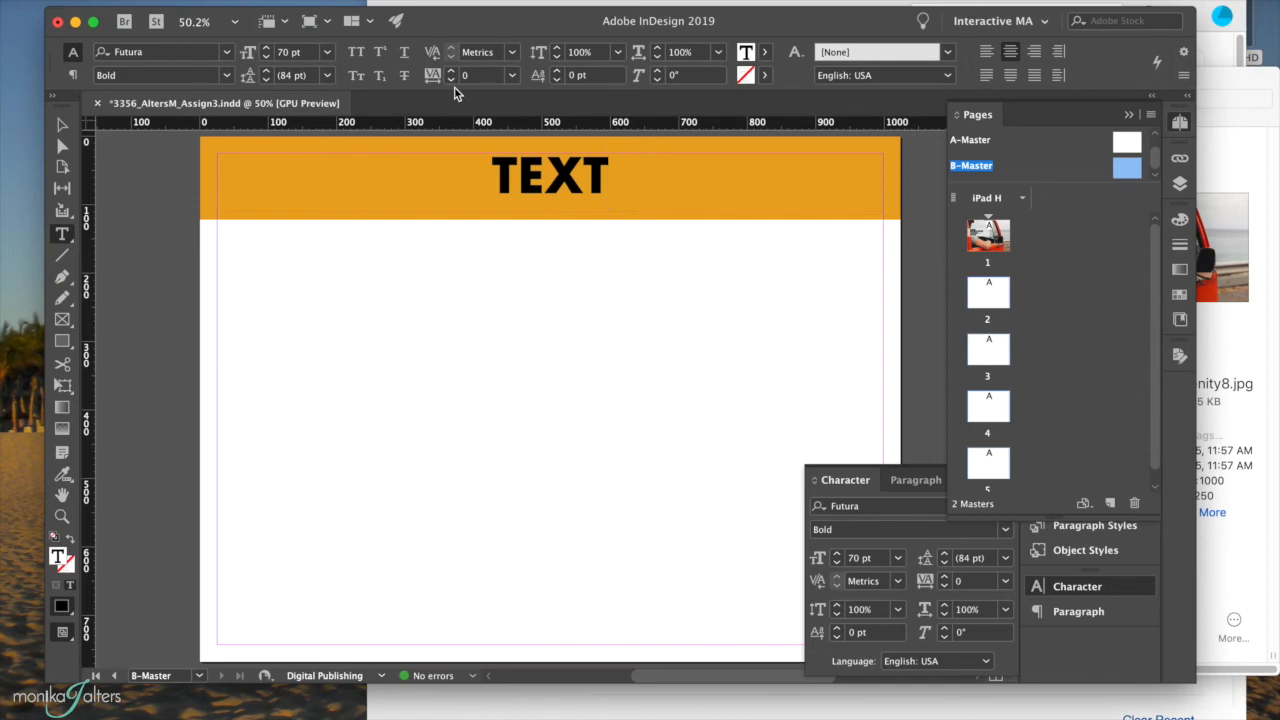
pyautogui.press('super+s')
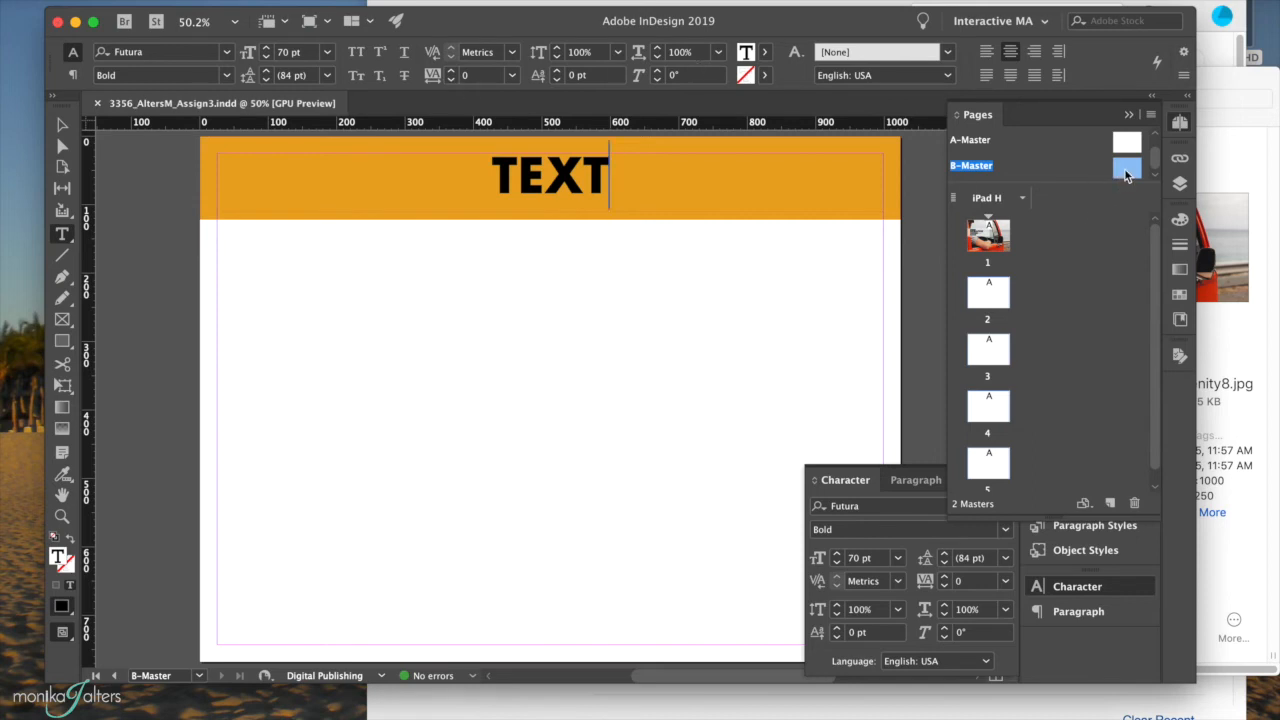
# Apply B-Master to pages 2–5 and go to page 2.
pyautogui.click(988, 290)
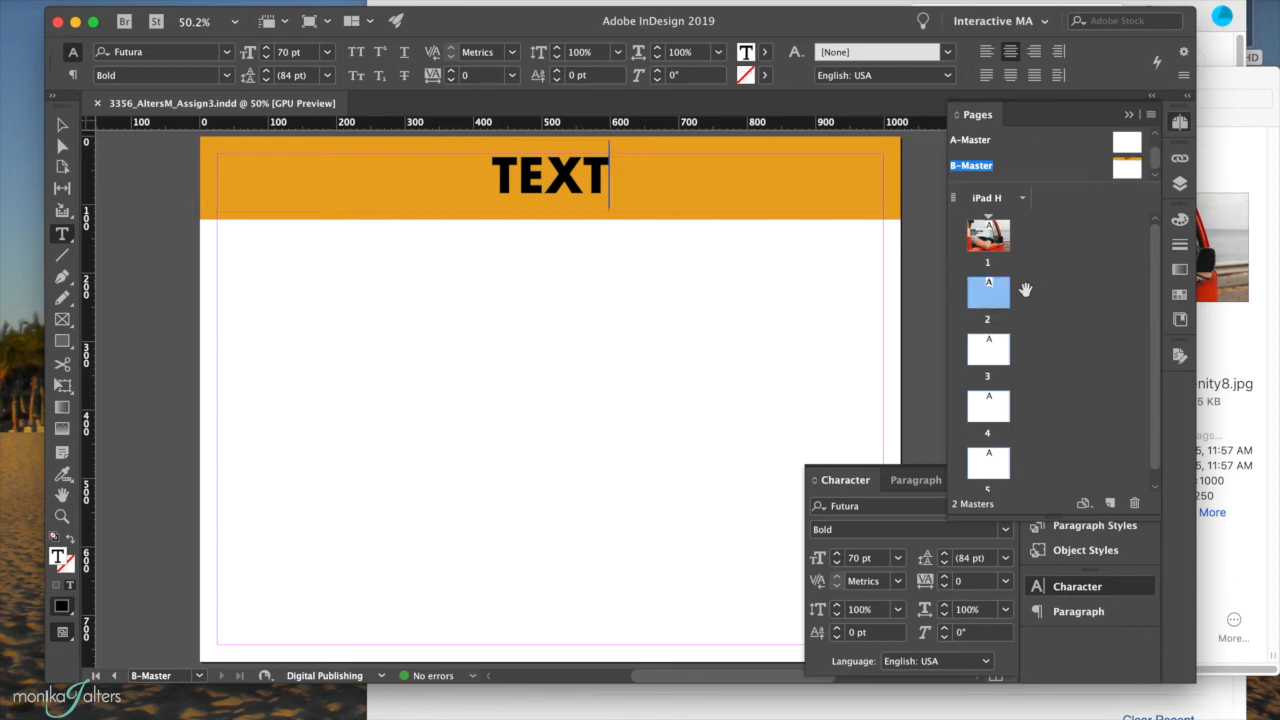
pyautogui.scroll(-1, 1025, 290)
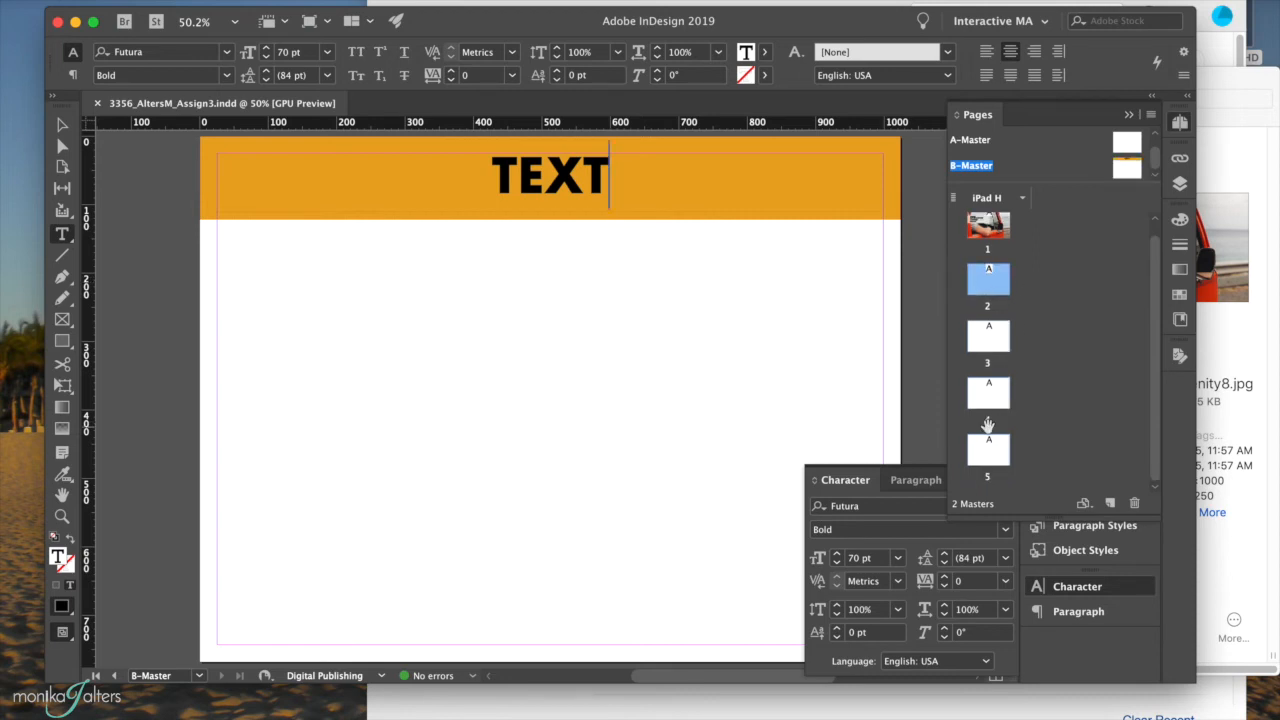
pyautogui.keyDown('shift'); pyautogui.click(986, 453); pyautogui.keyUp('shift')
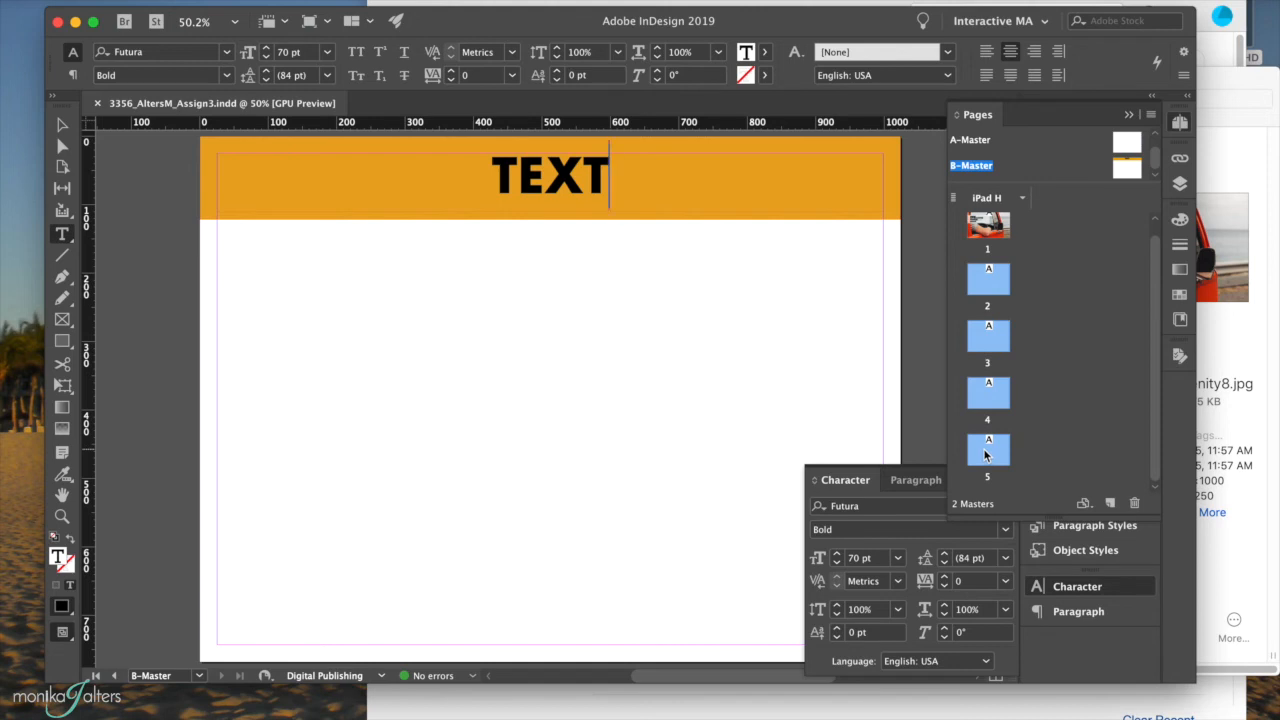
pyautogui.rightClick(986, 455)
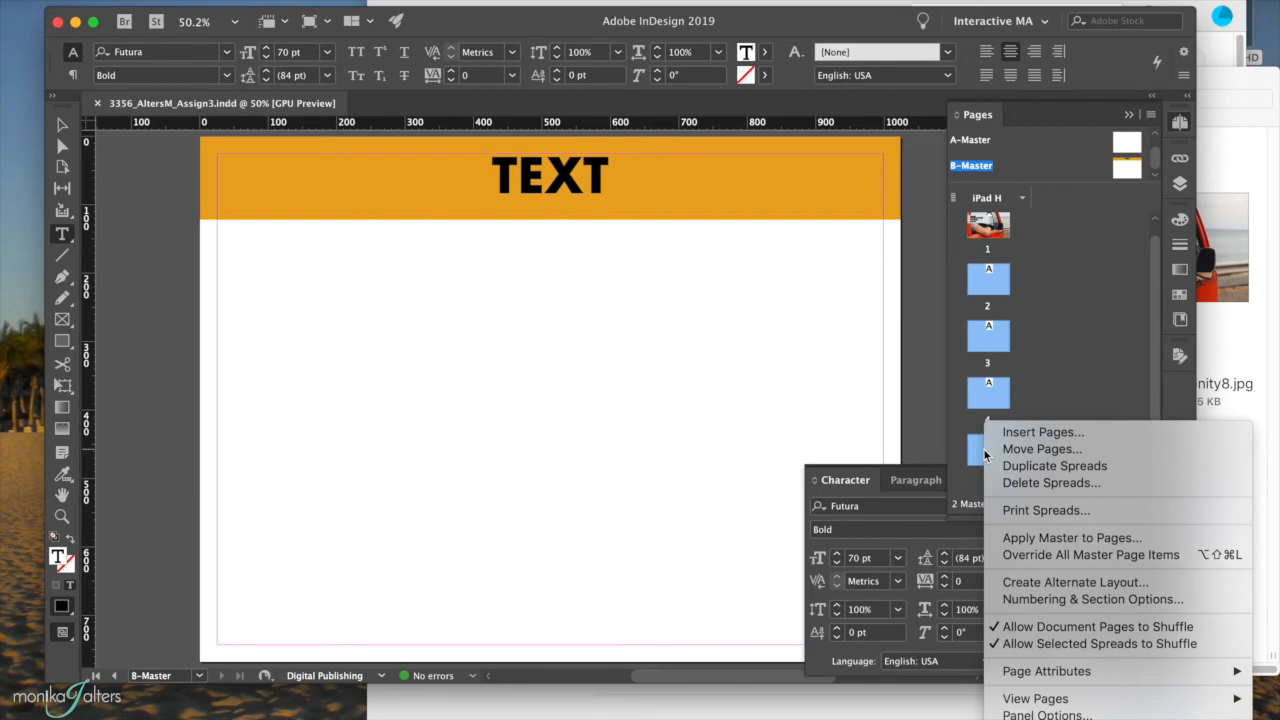
pyautogui.click(1058, 540)
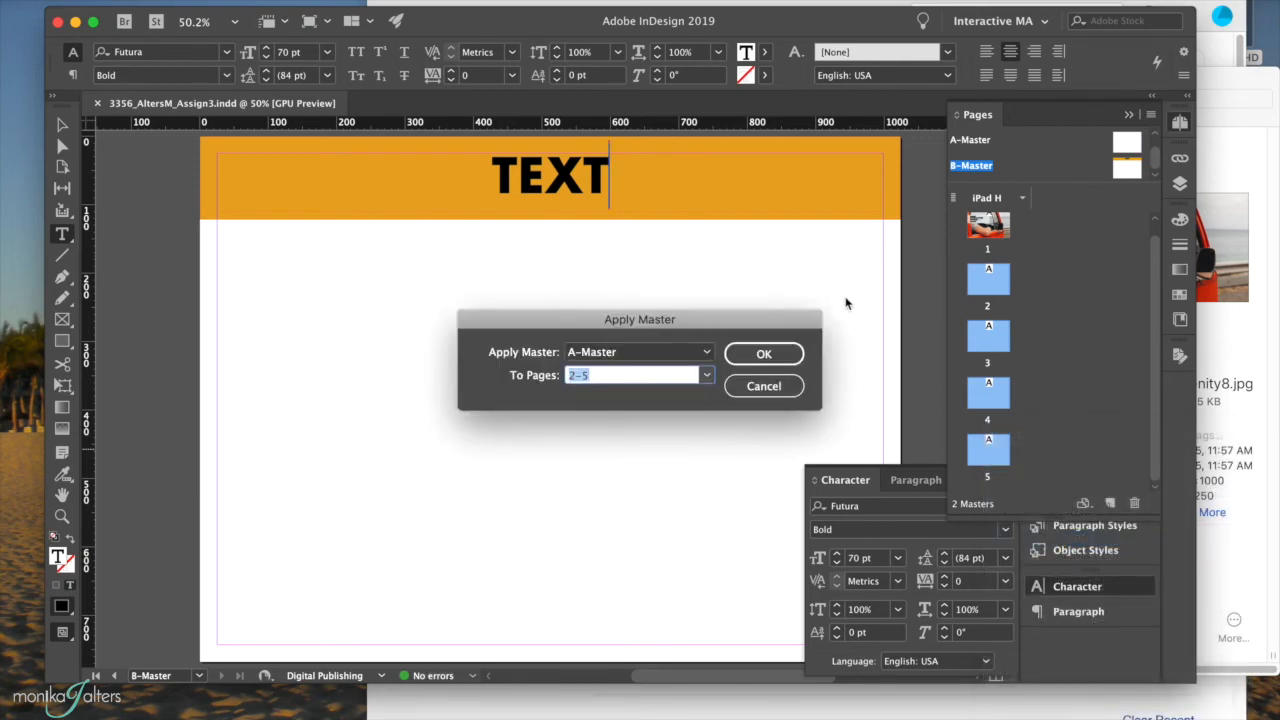
pyautogui.click(704, 352)
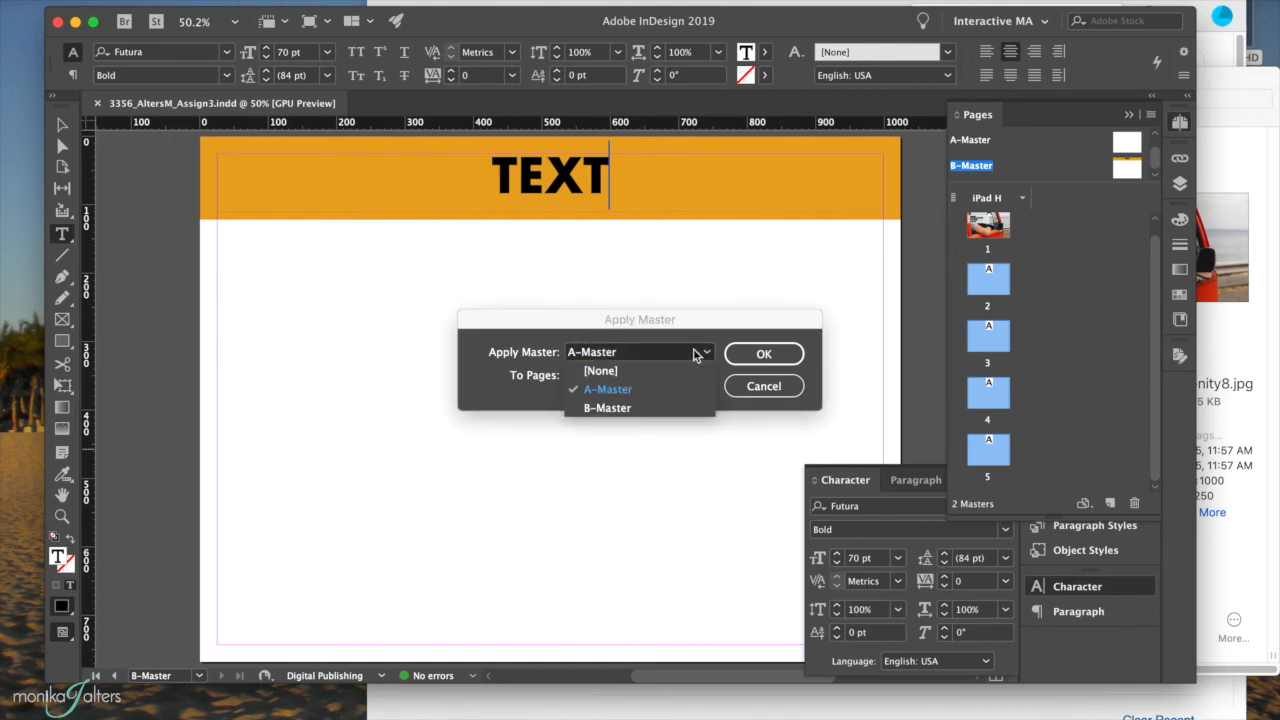
pyautogui.click(629, 406)
pyautogui.click(760, 354)
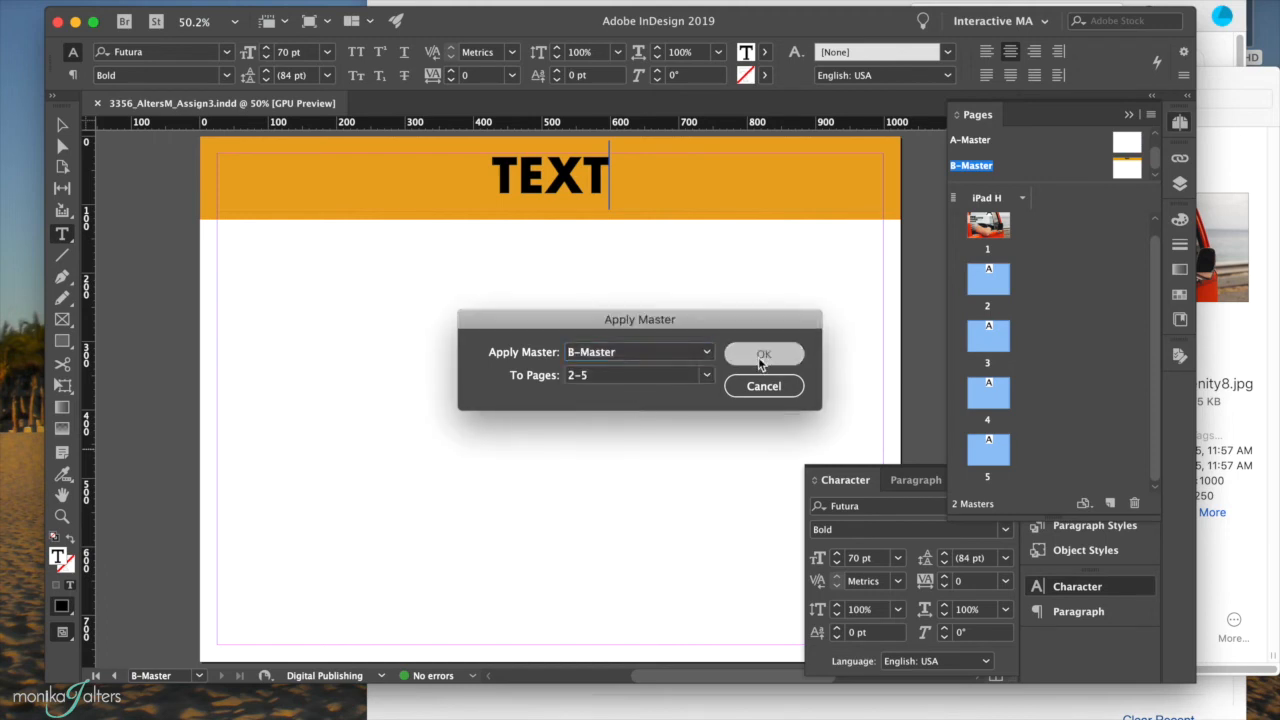
pyautogui.doubleClick(978, 289)
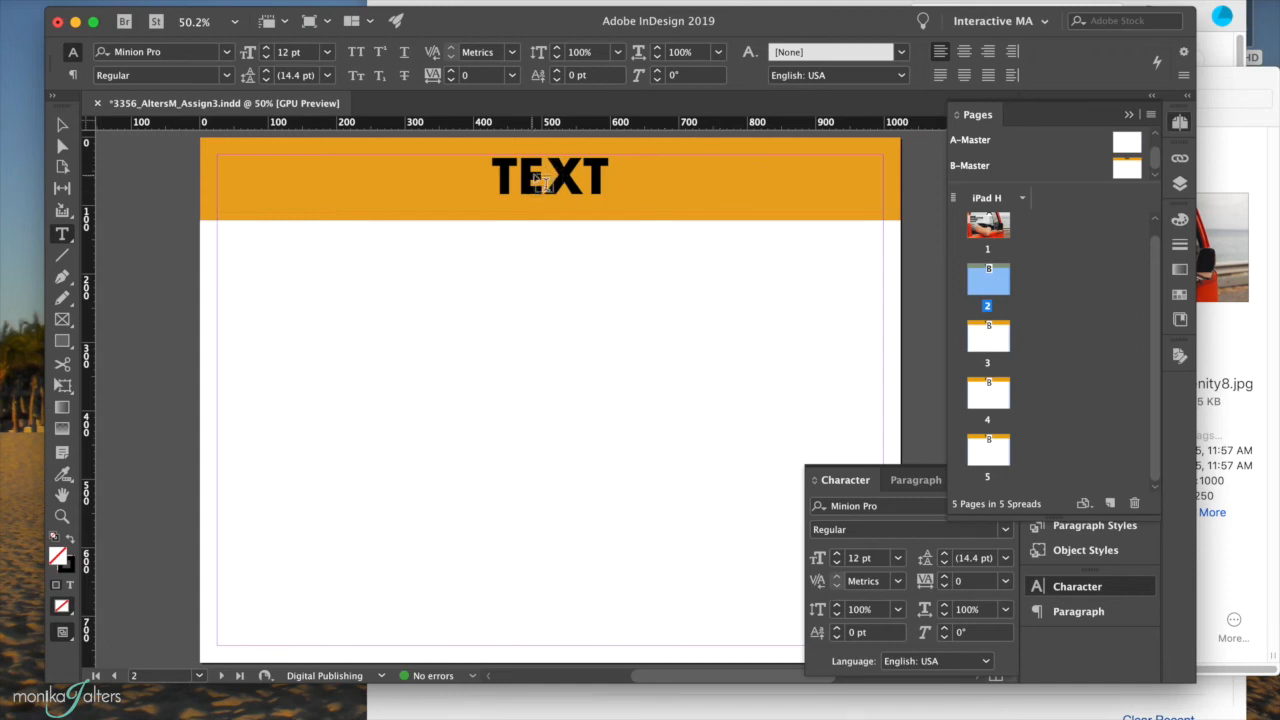
# Replace TEXT in page 2's orange header with SLIDESHOW, then move to page 3.
pyautogui.click(61, 127)
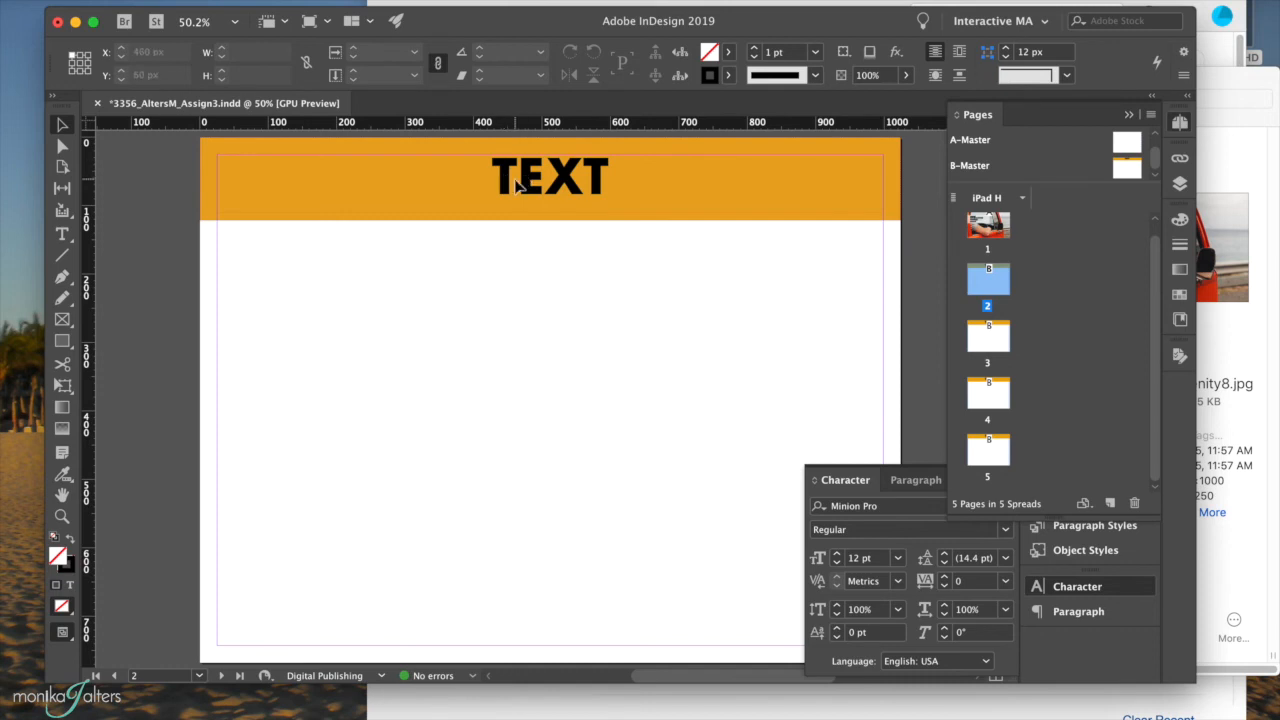
pyautogui.click(516, 186)
pyautogui.doubleClick(516, 180)
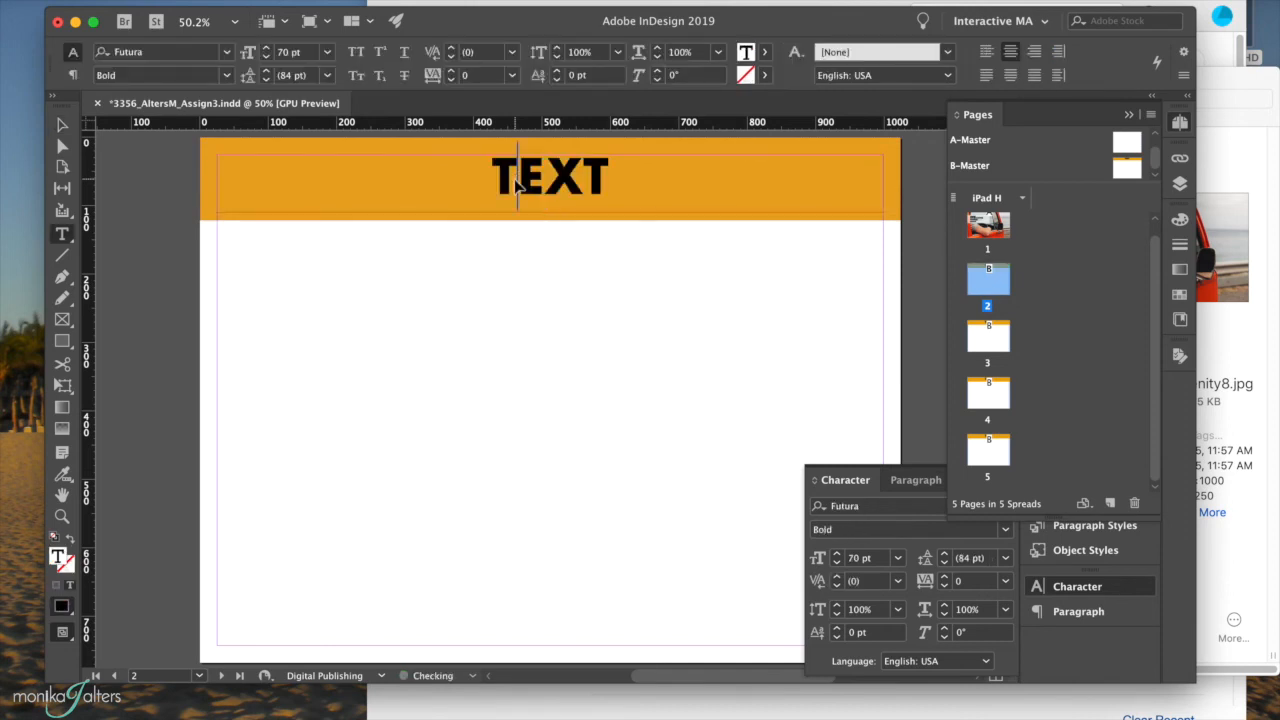
pyautogui.doubleClick(515, 178)
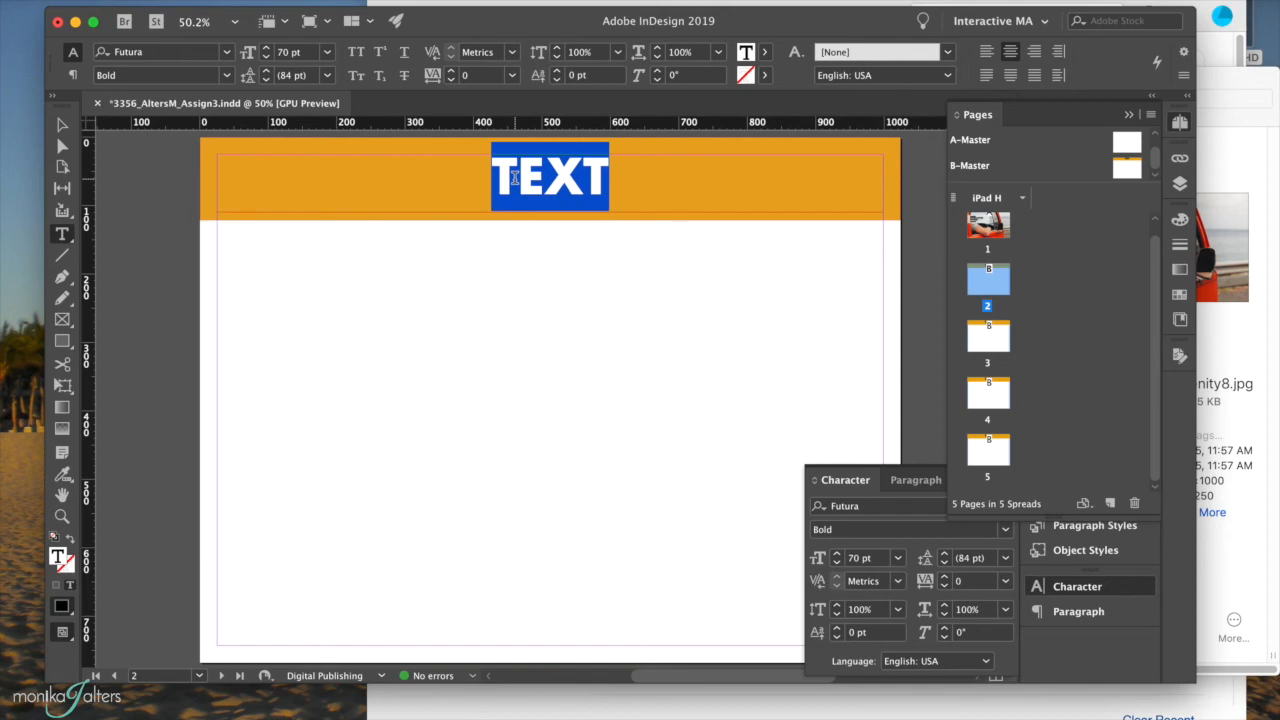
pyautogui.write('SLIDESHOW')
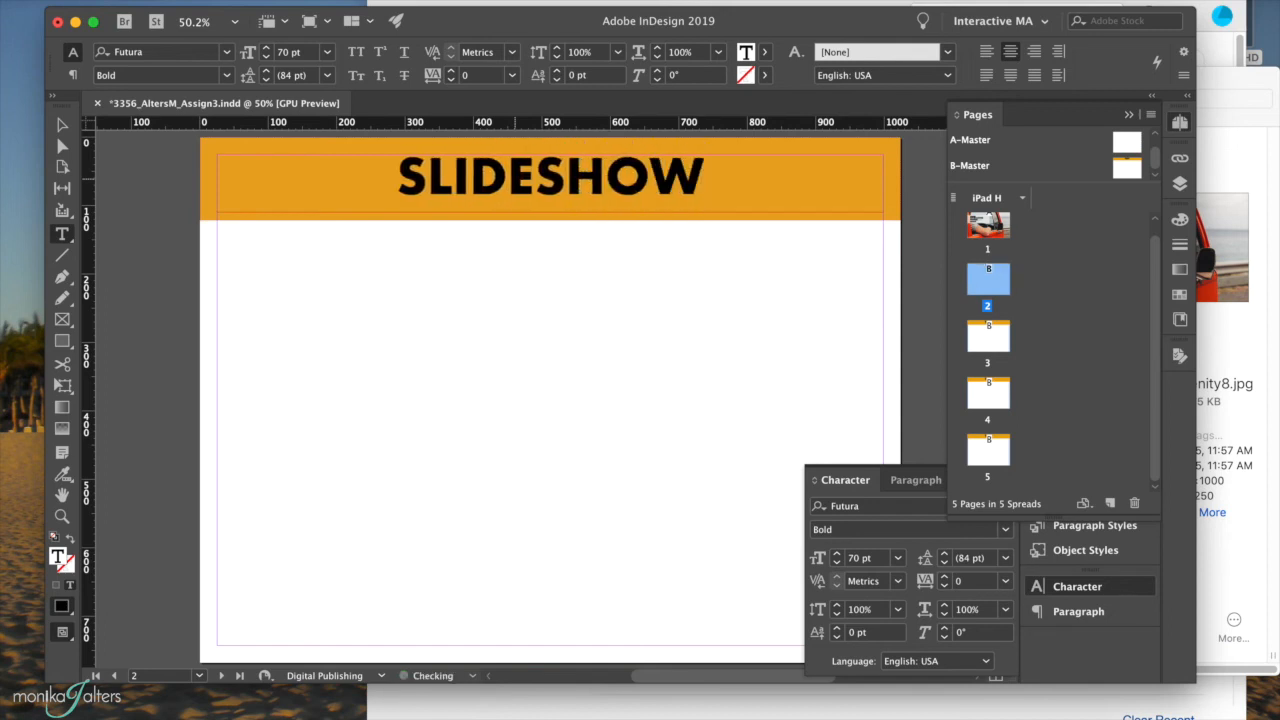
pyautogui.doubleClick(986, 340)
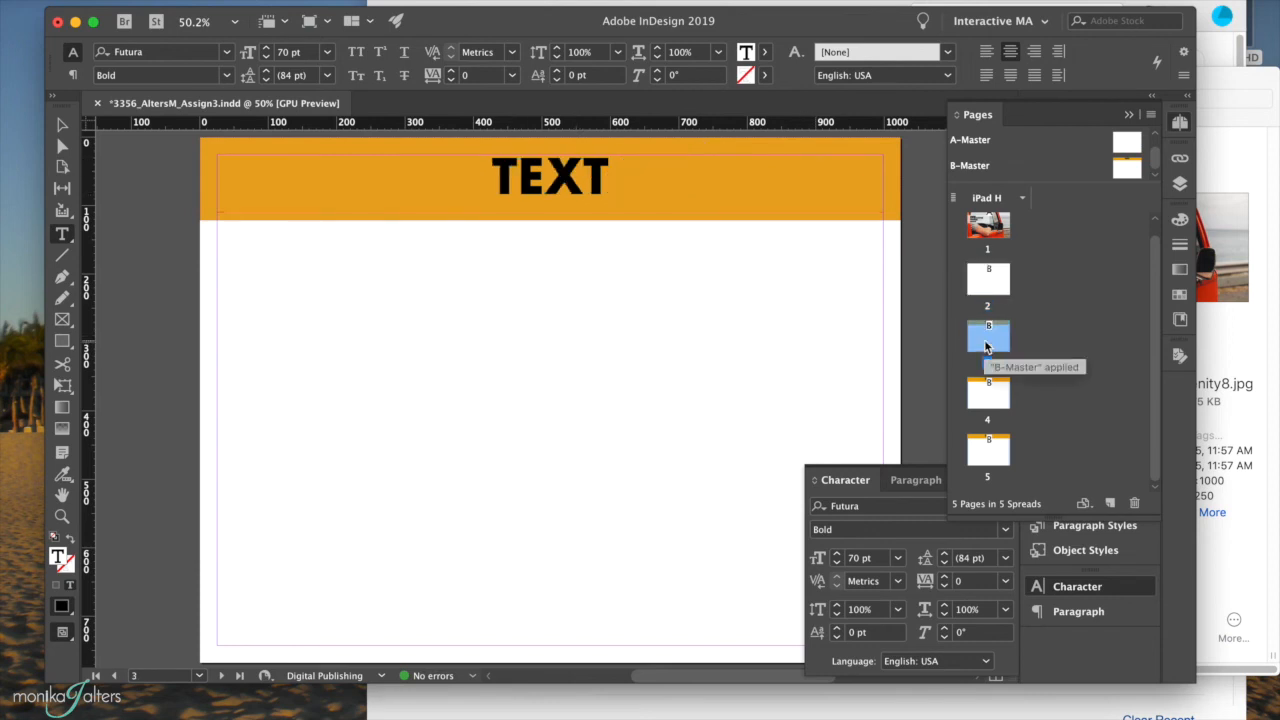
# Select the placeholder word TEXT in page 3's orange header.
pyautogui.click(517, 178)
pyautogui.press('super+z')
pyautogui.keyDown('shift'); pyautogui.keyDown('super'); pyautogui.doubleClick(502, 181); pyautogui.keyUp('super'); pyautogui.keyUp('shift')
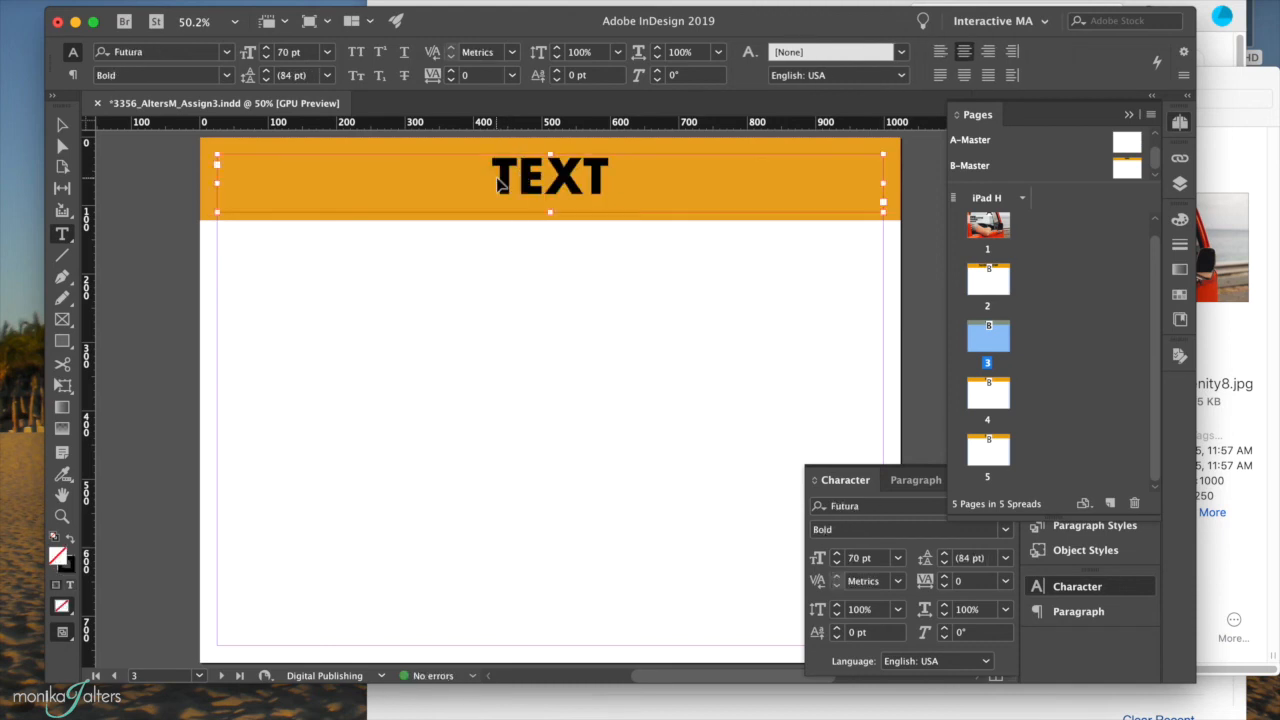
pyautogui.press('super+z')
pyautogui.click(522, 175)
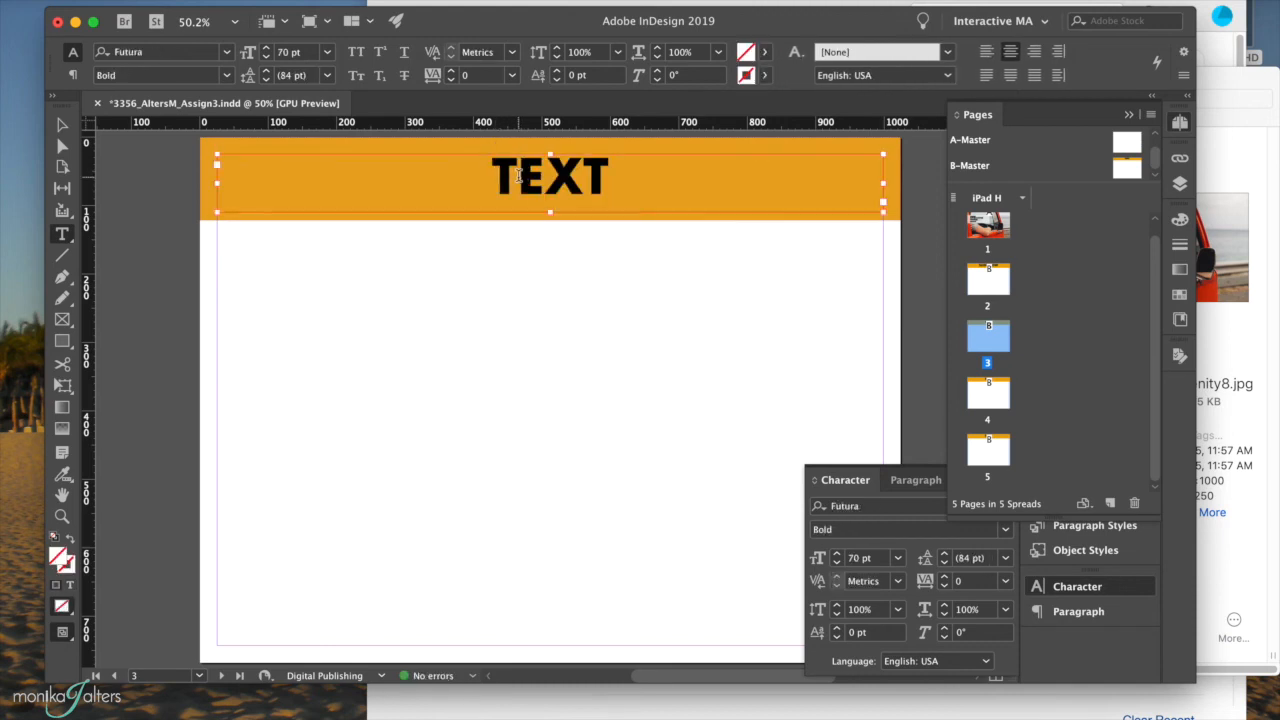
pyautogui.doubleClick(517, 176)
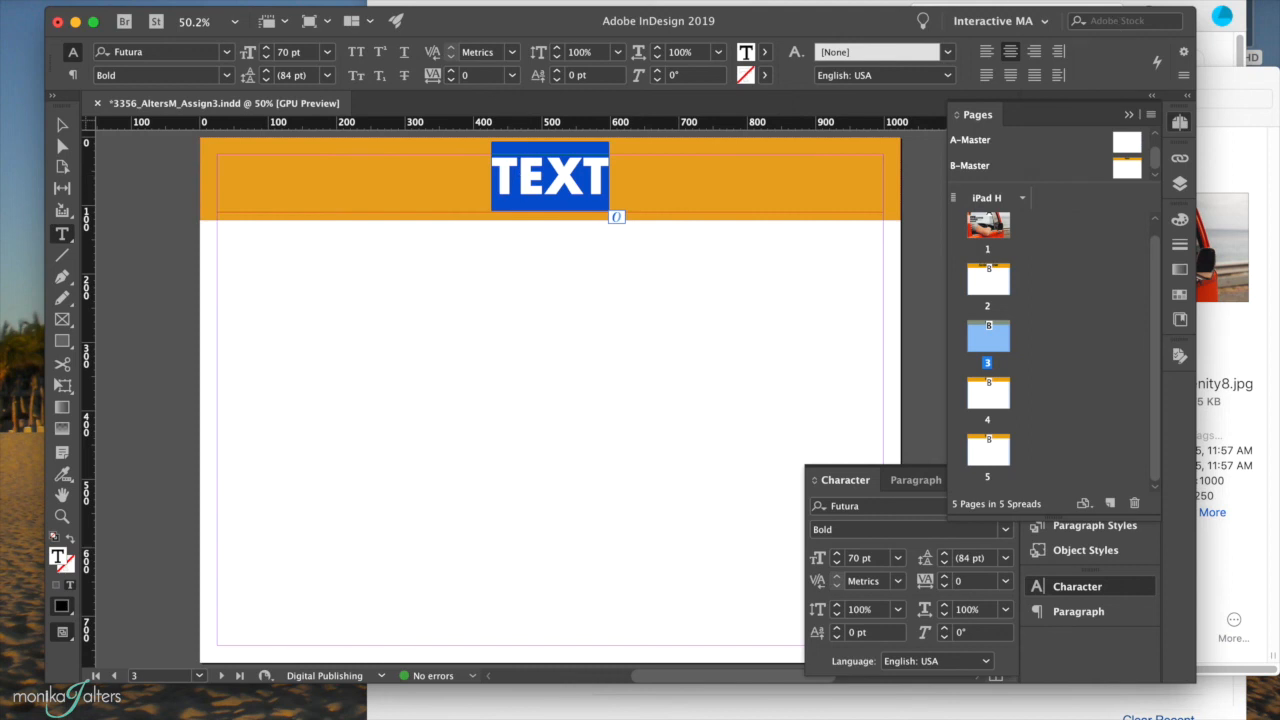
# Retitle page 3's header HYPERLINKS and move on to page 4.
pyautogui.press('super+Tab')
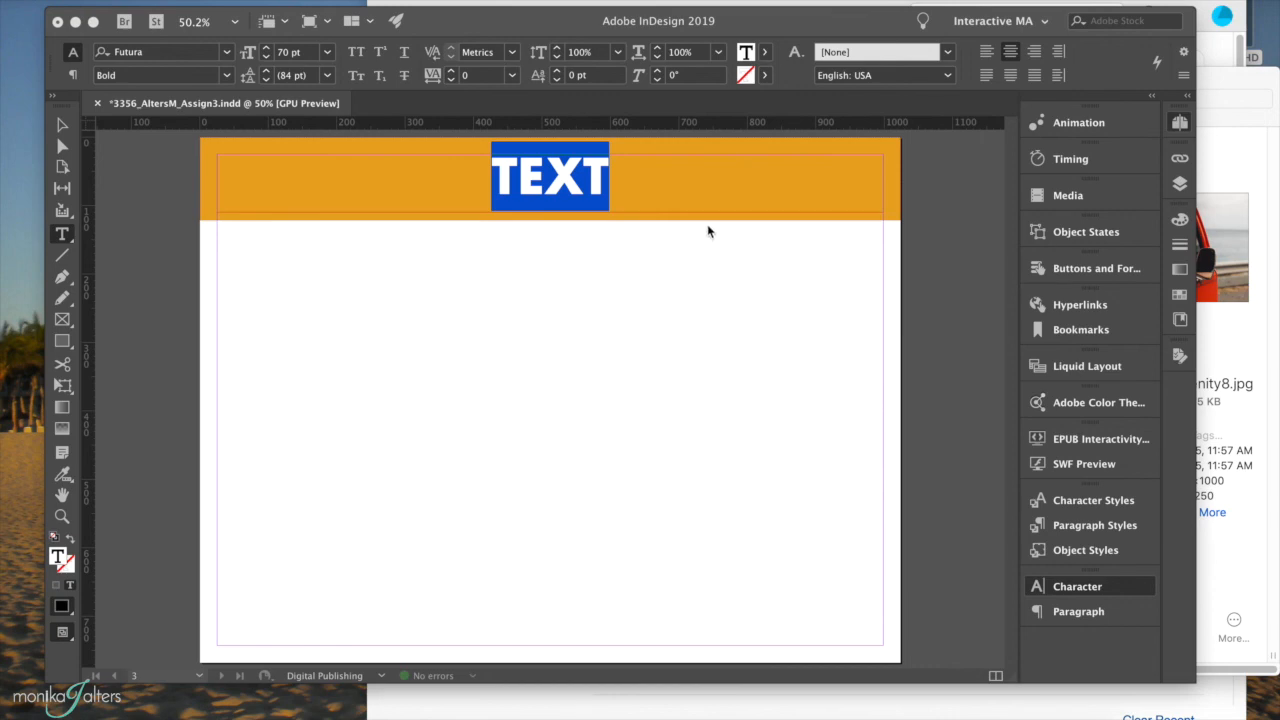
pyautogui.click(575, 178)
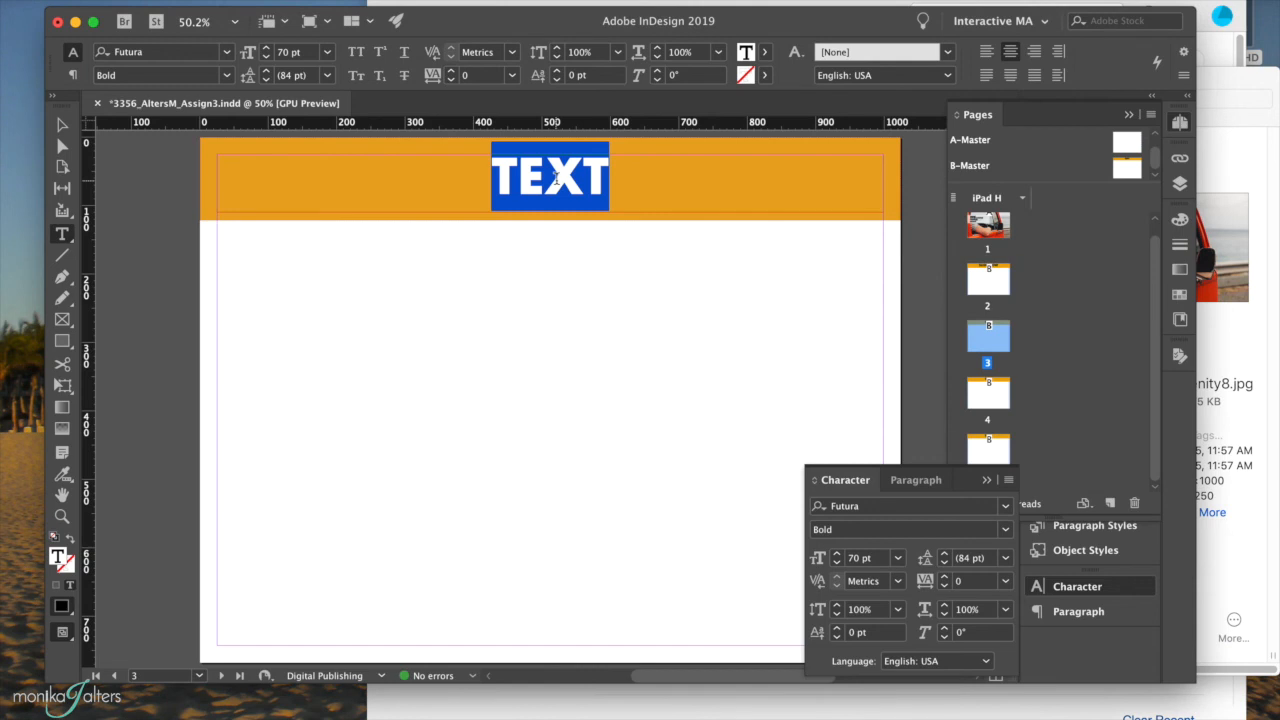
pyautogui.click(557, 178)
pyautogui.doubleClick(557, 178)
pyautogui.write('HY')
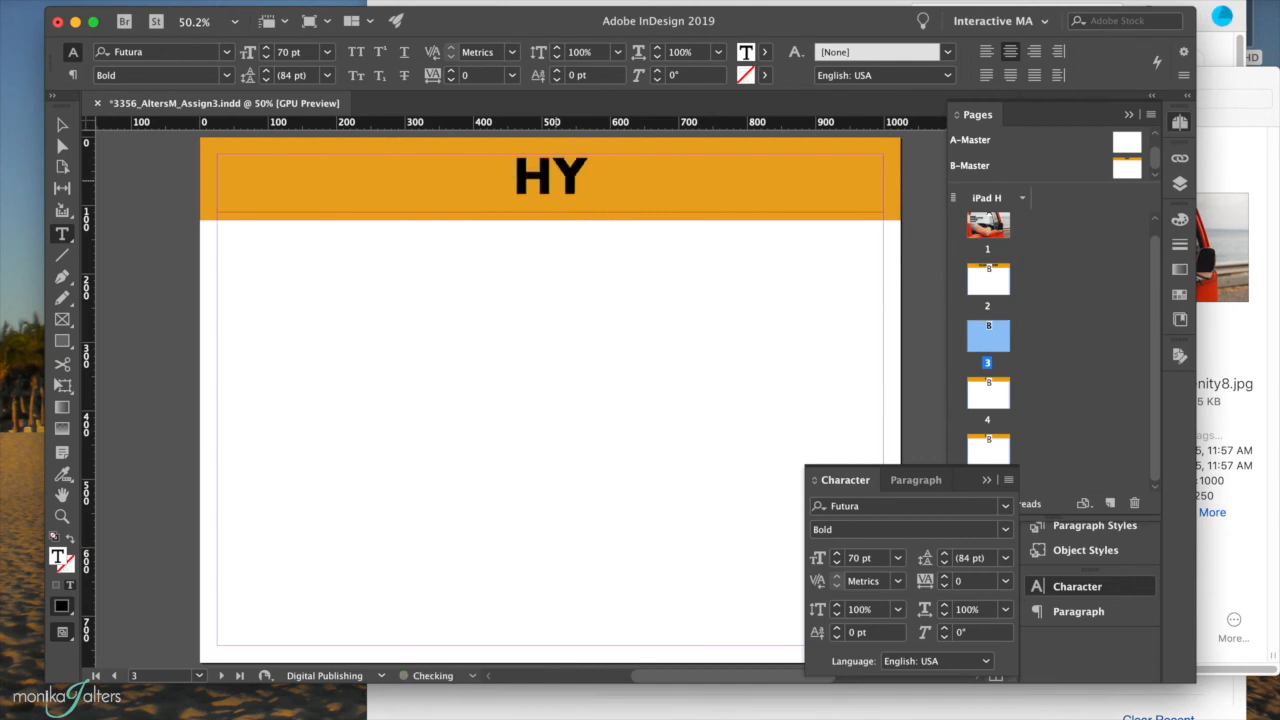
pyautogui.write('PERLINKS')
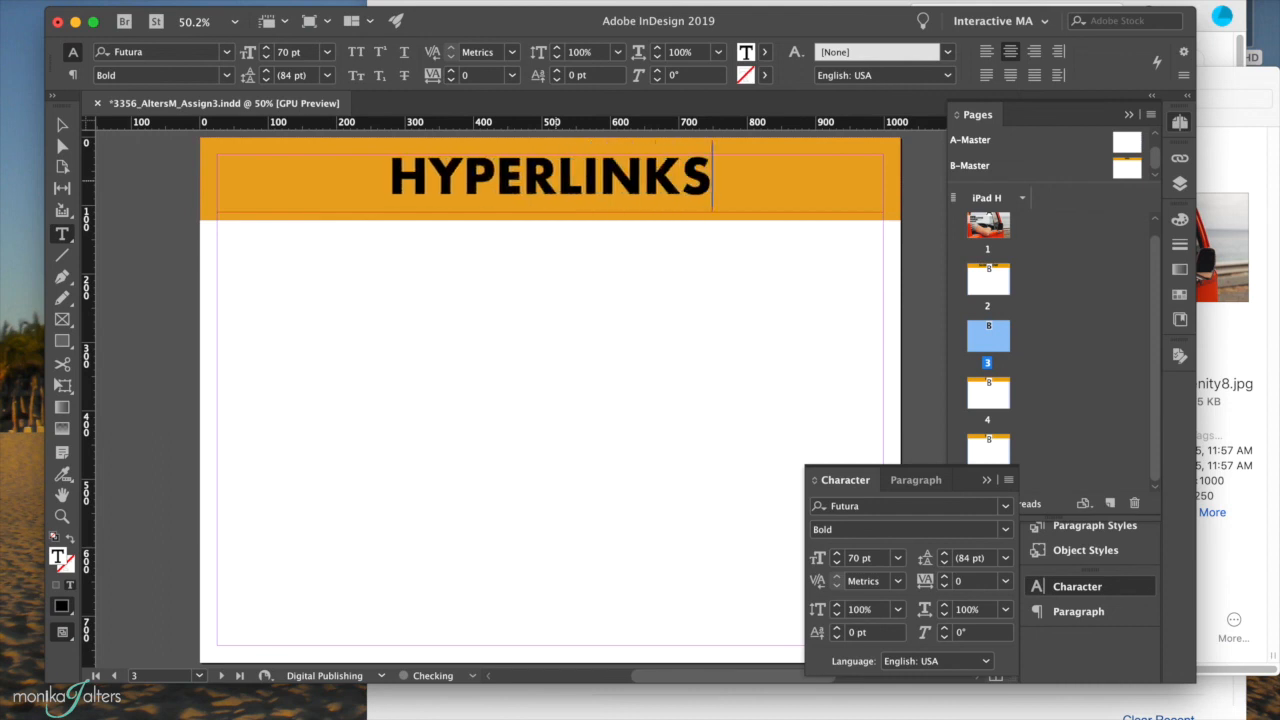
pyautogui.click(998, 399)
pyautogui.doubleClick(998, 399)
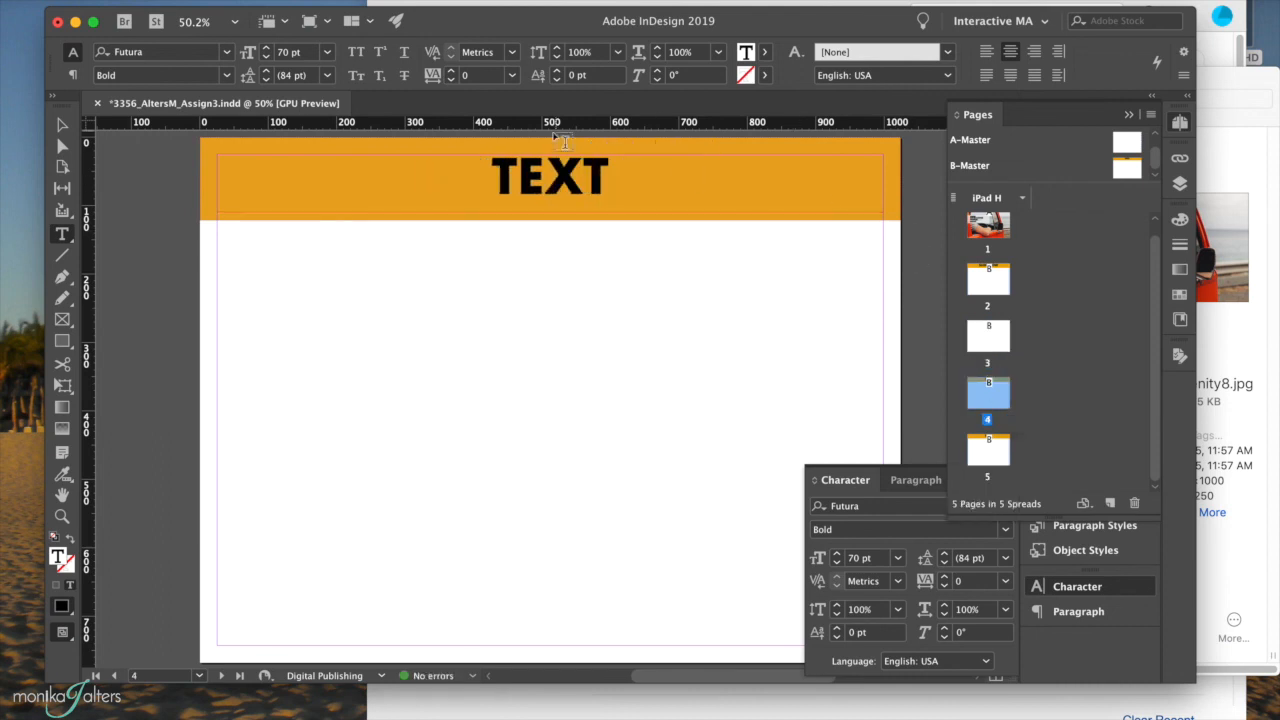
# Replace TEXT in page 4's header with ANIMATION, then move to page 5.
pyautogui.click(522, 183)
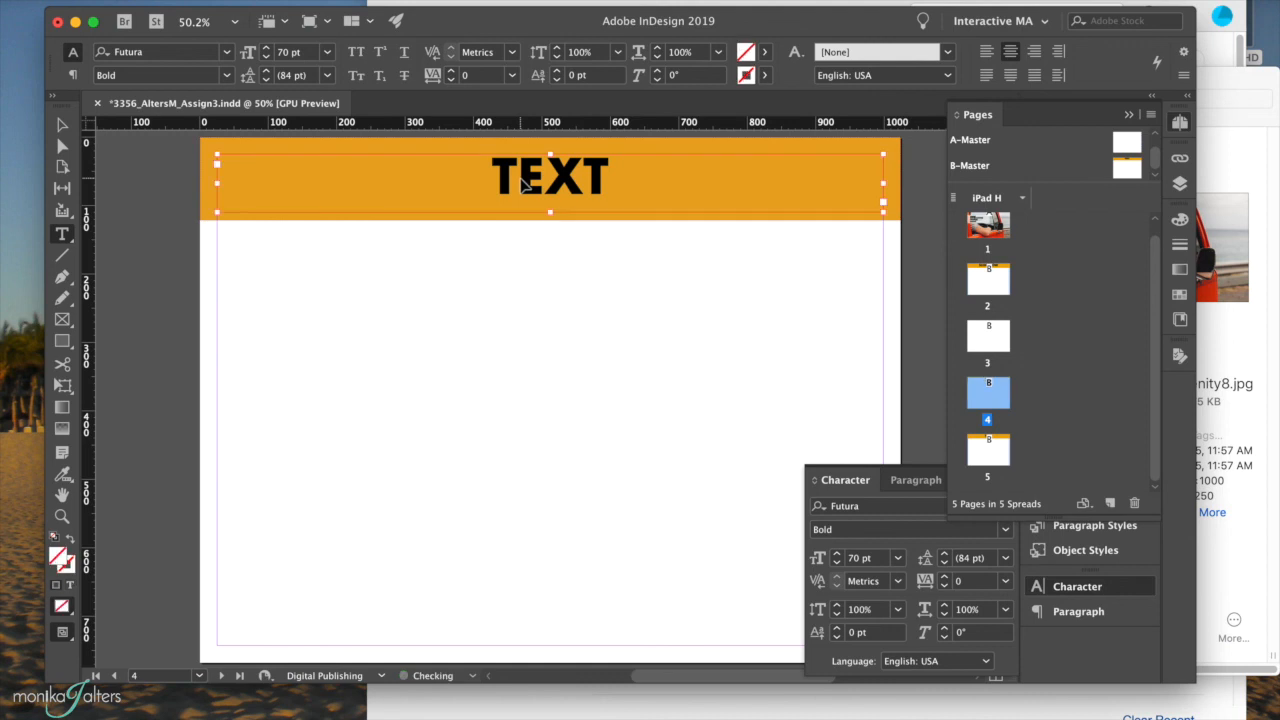
pyautogui.doubleClick(519, 178)
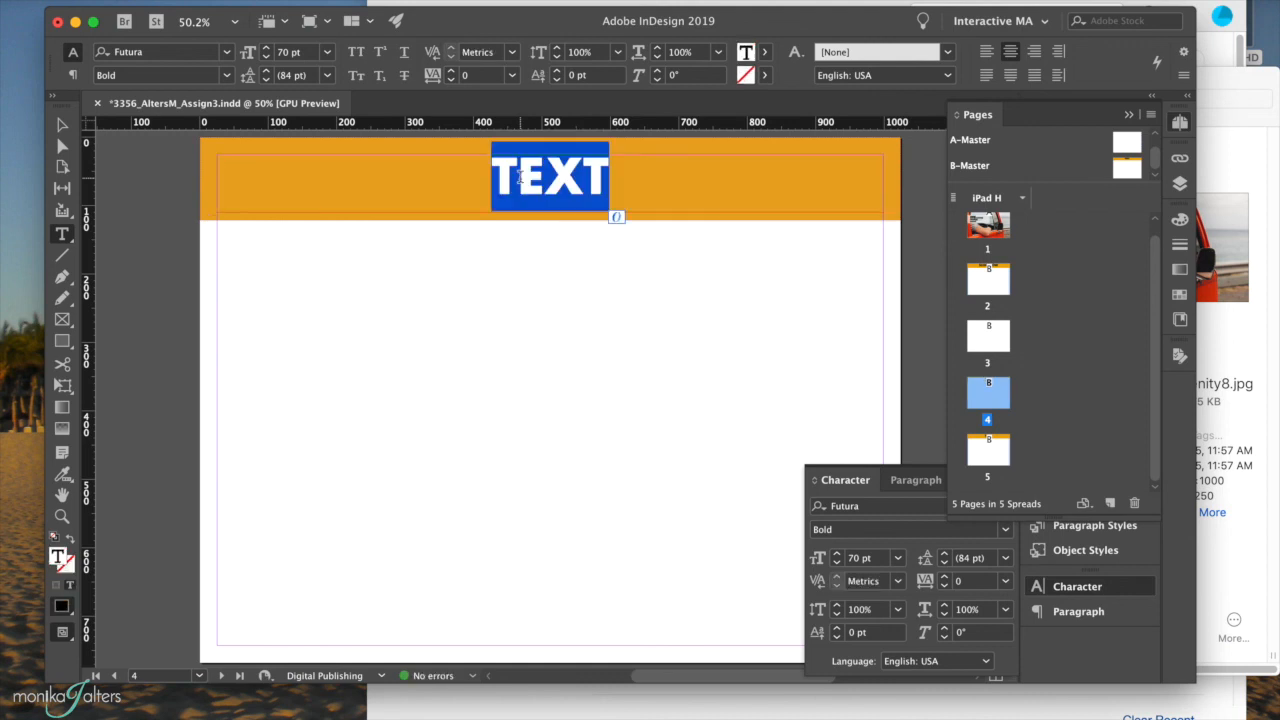
pyautogui.write('ANIMATION')
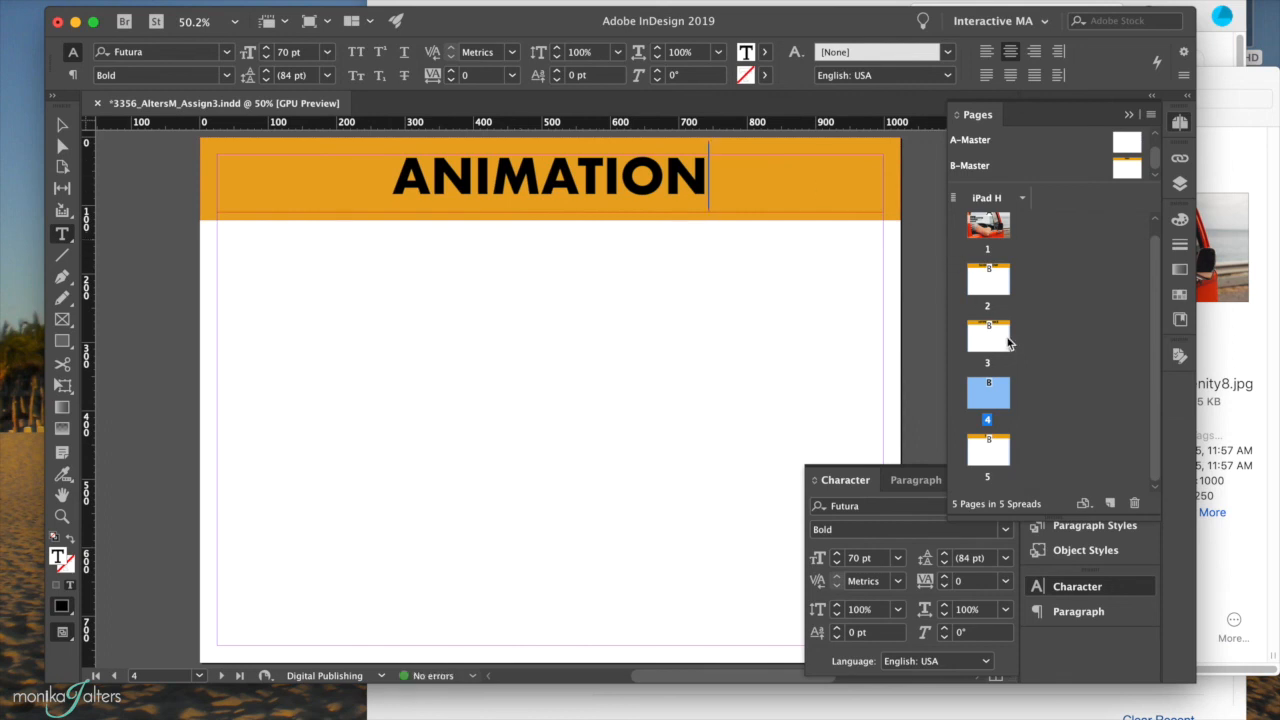
pyautogui.doubleClick(986, 446)
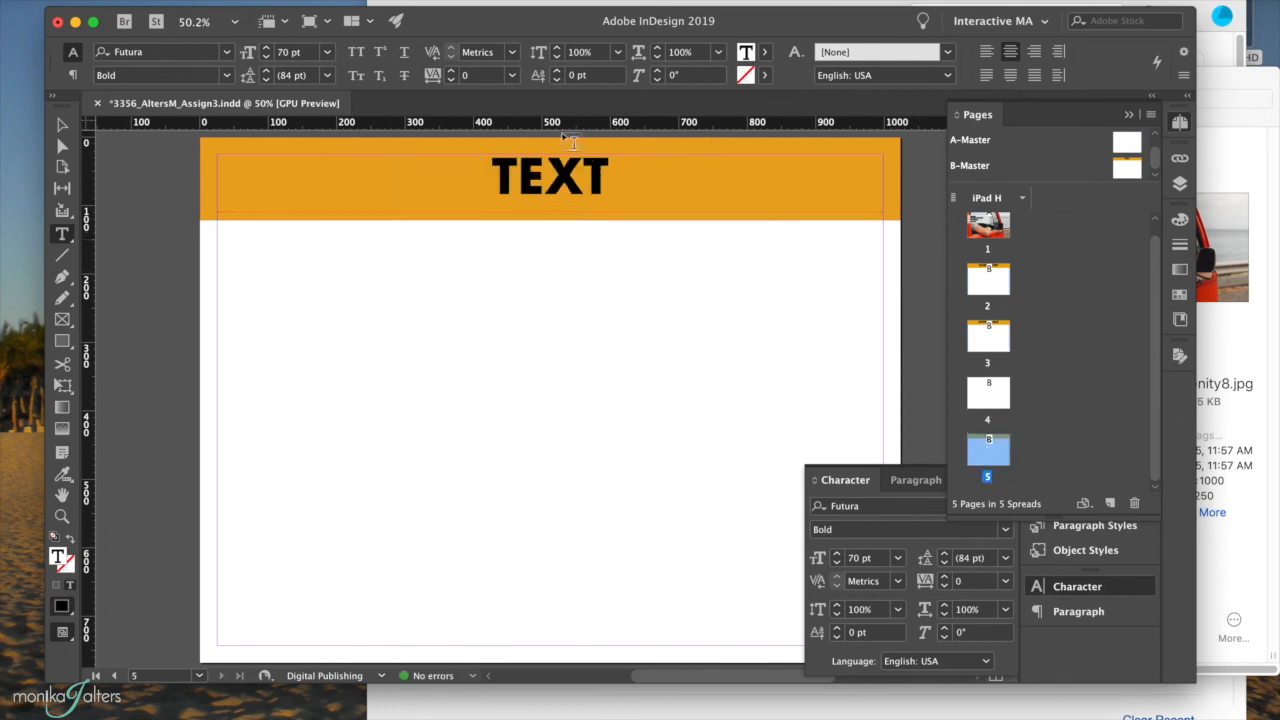
# Retitle page 5's header AUDIO & VIDEO and save the document.
pyautogui.click(535, 172)
pyautogui.doubleClick(535, 172)
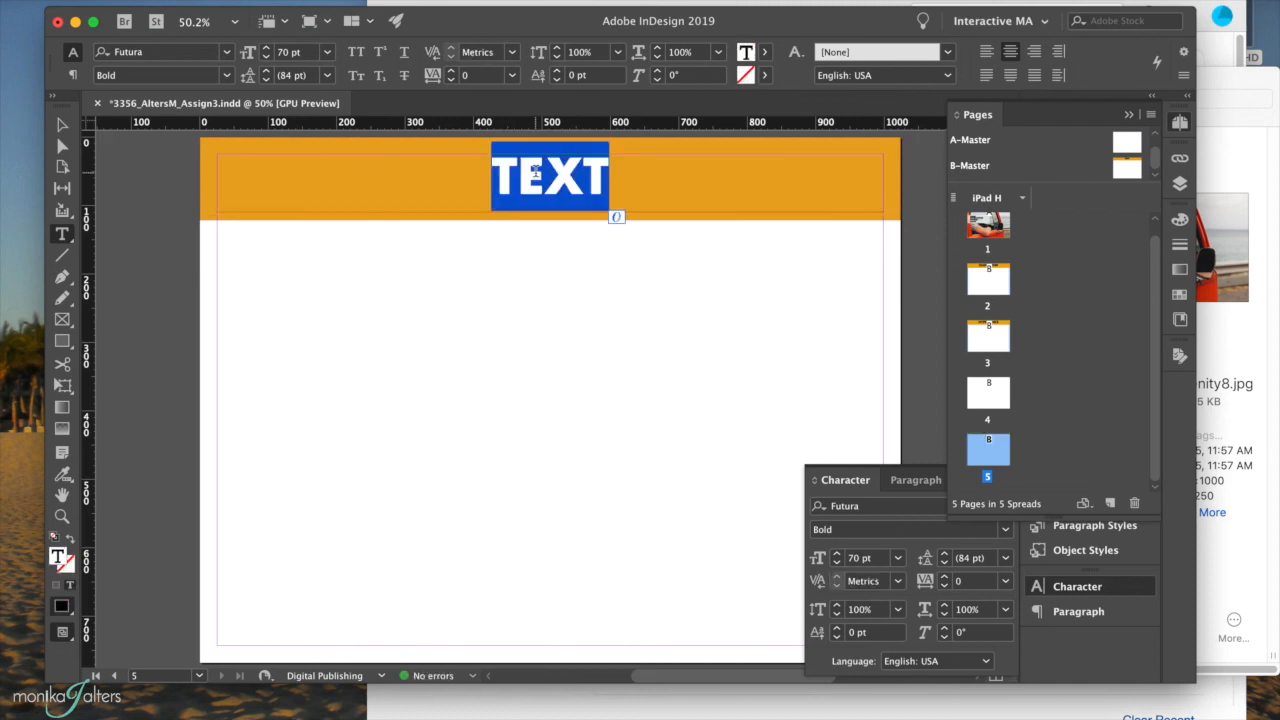
pyautogui.write('AUDIO &')
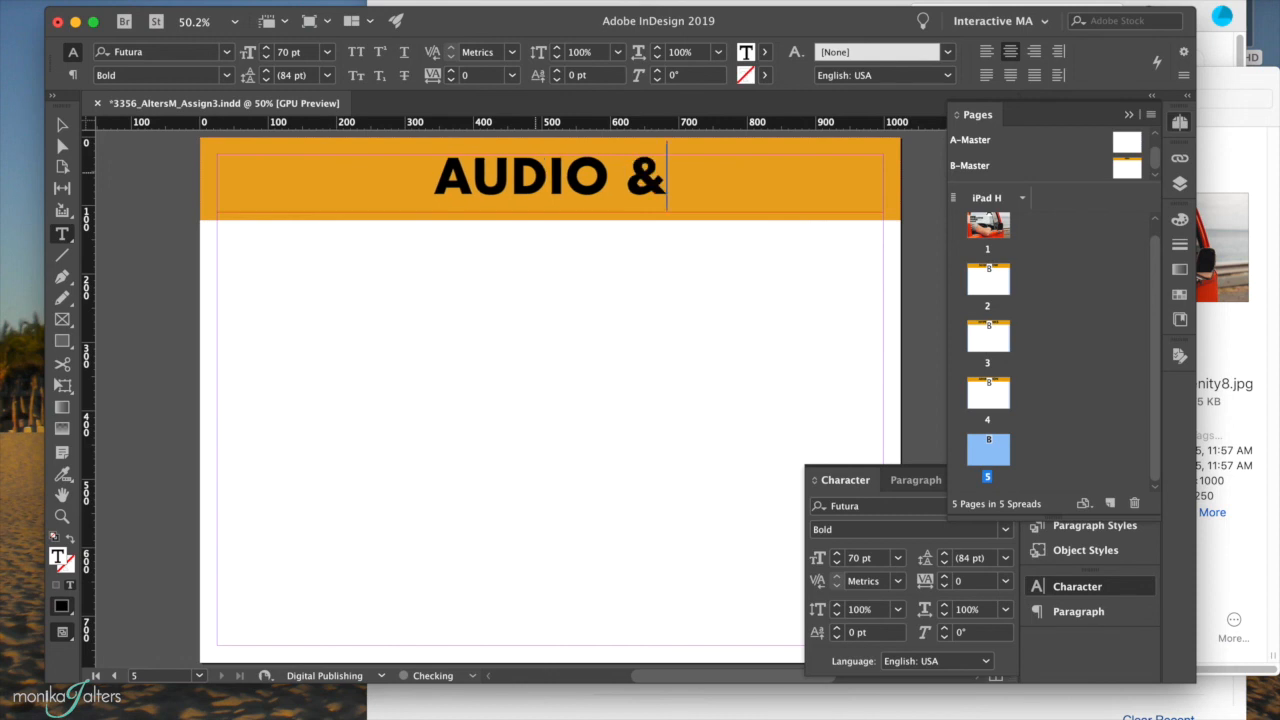
pyautogui.write(' VIDE')
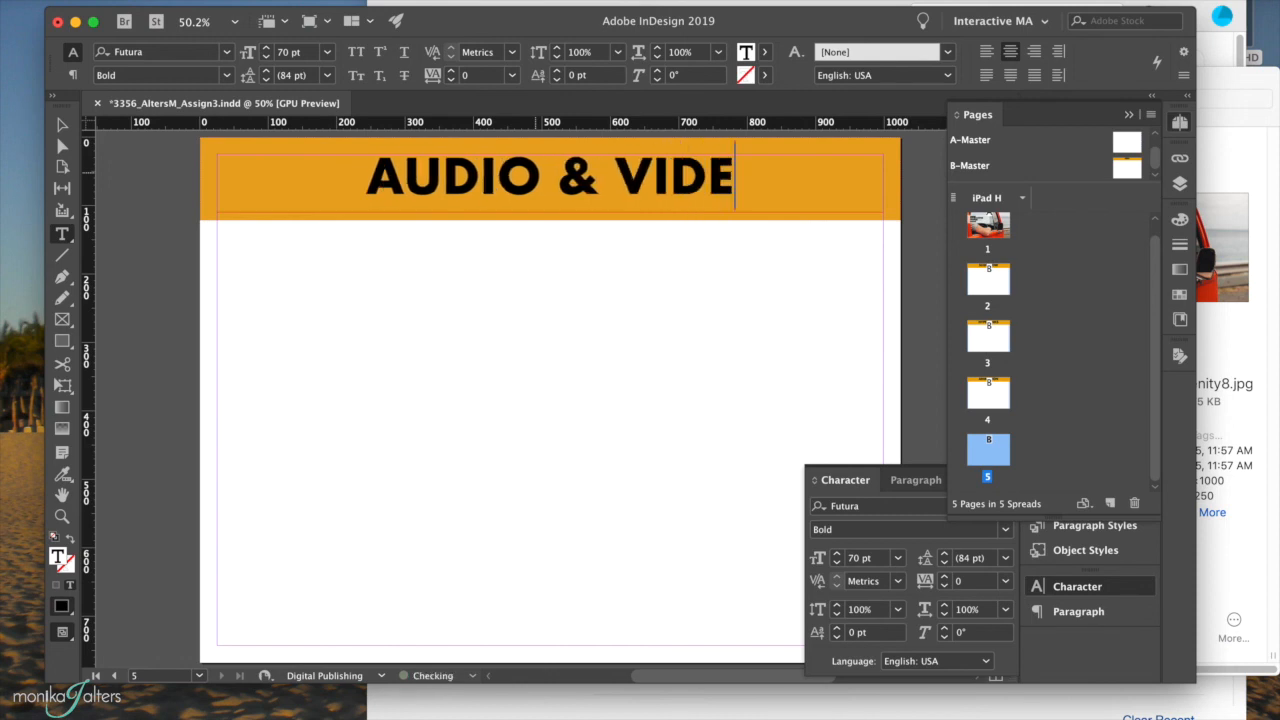
pyautogui.write('O')
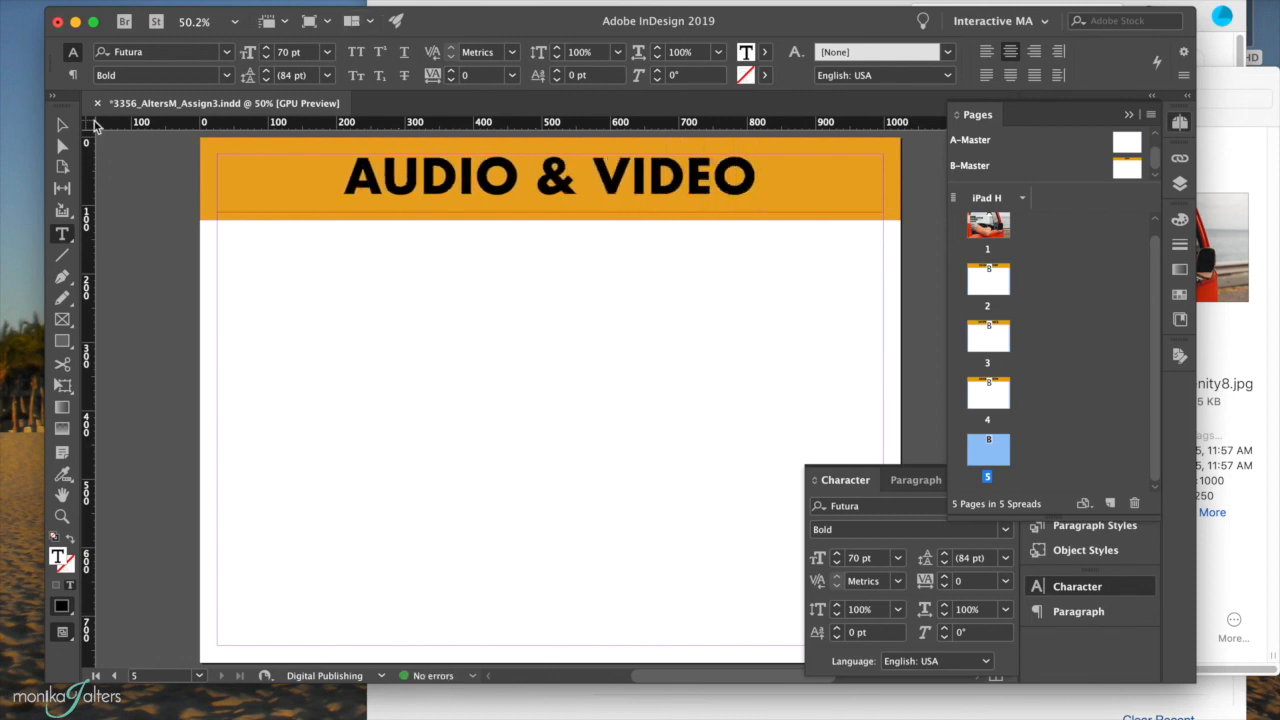
pyautogui.press('super+s')
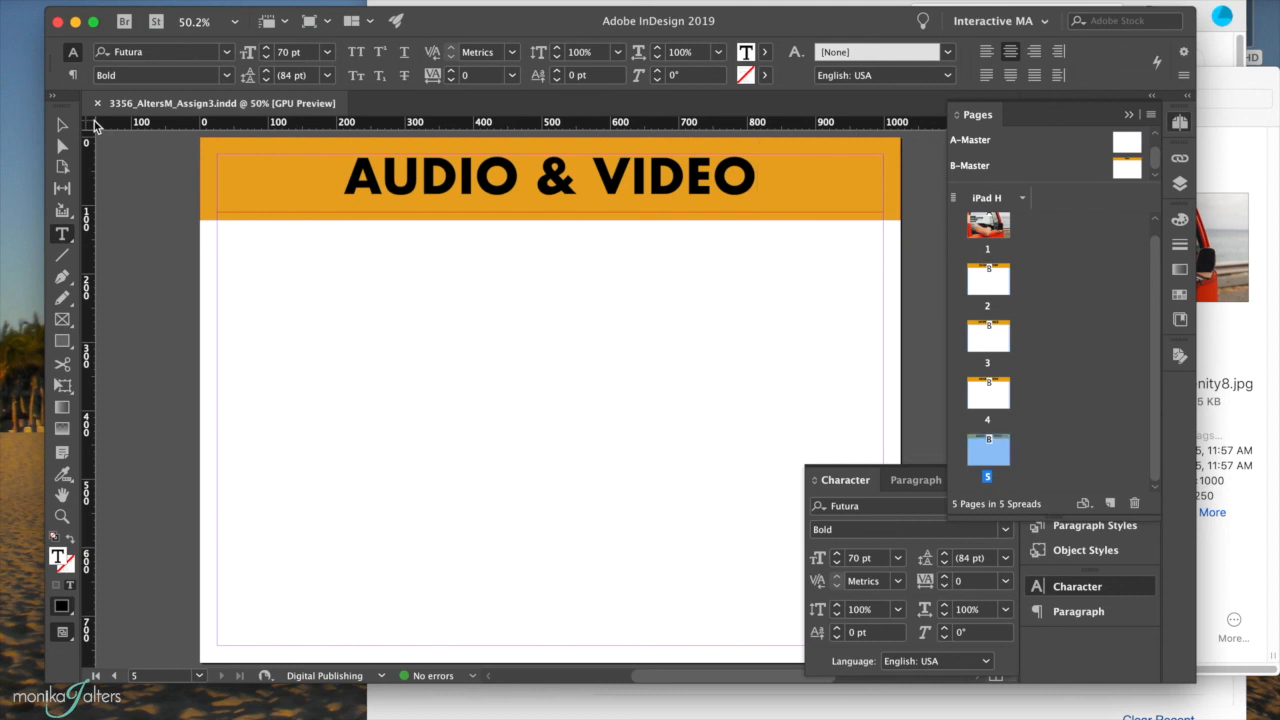
# Scroll back through the titled pages and return to page 1, the MY FIRST INTERACTIVE DOCUMENT cover.
pyautogui.scroll(10, 624, 302)
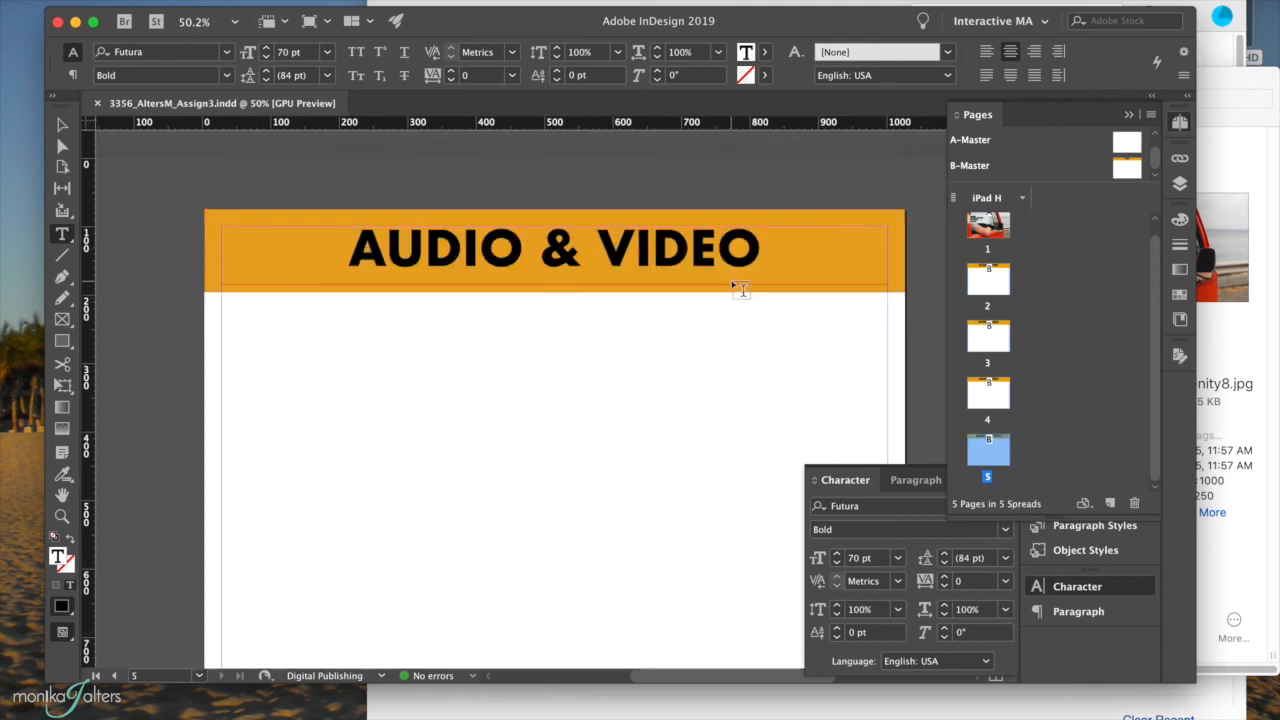
pyautogui.scroll(15, 870, 265)
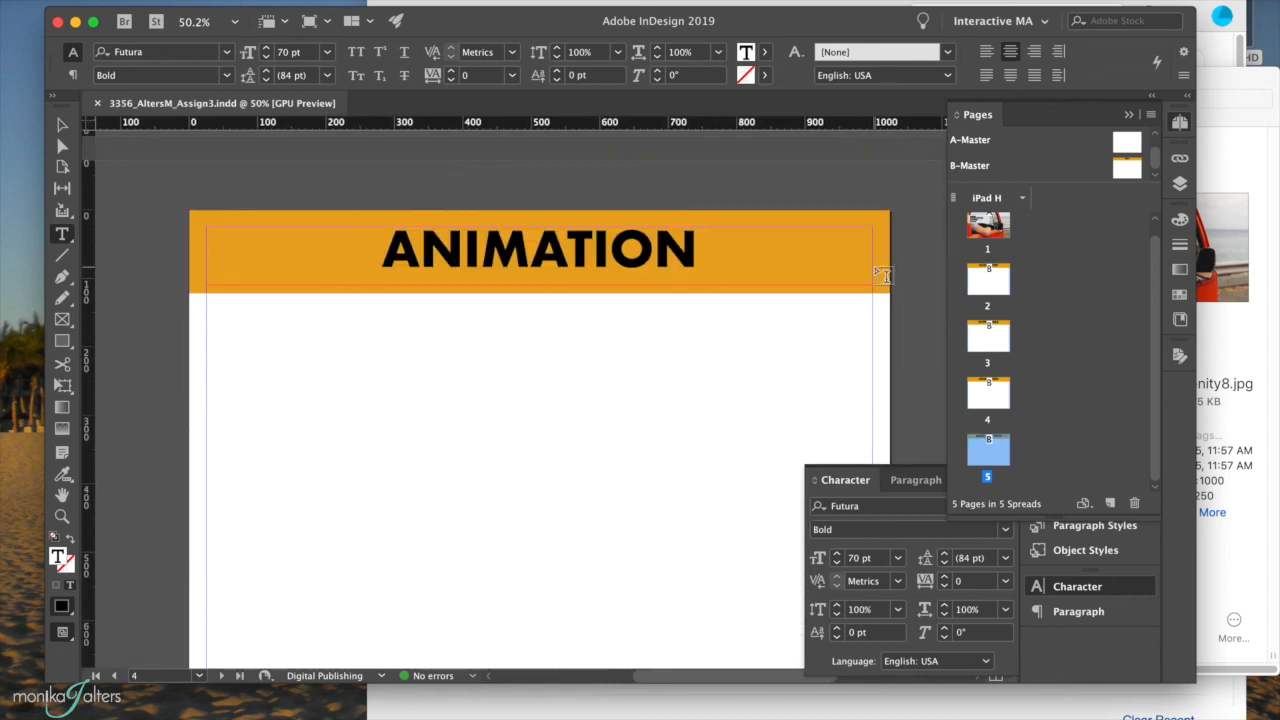
pyautogui.scroll(8, 884, 385)
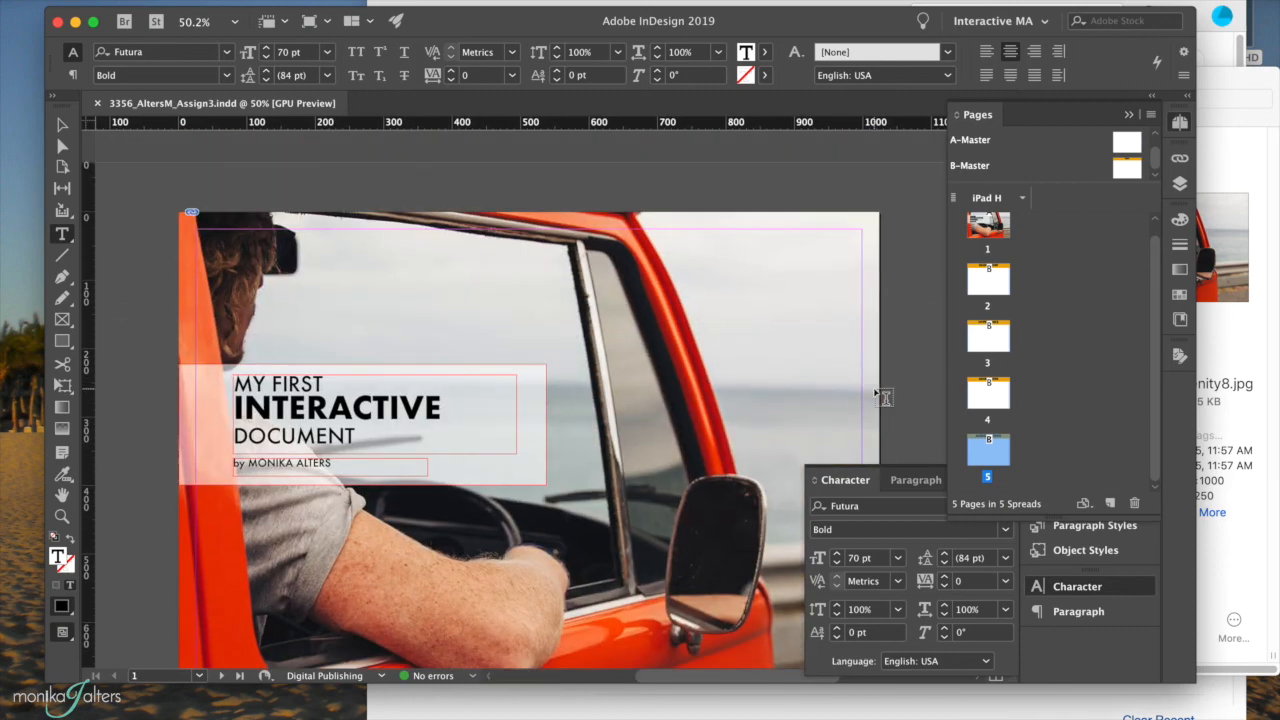
pyautogui.scroll(-8, 883, 397)
pyautogui.scroll(5, 883, 397)
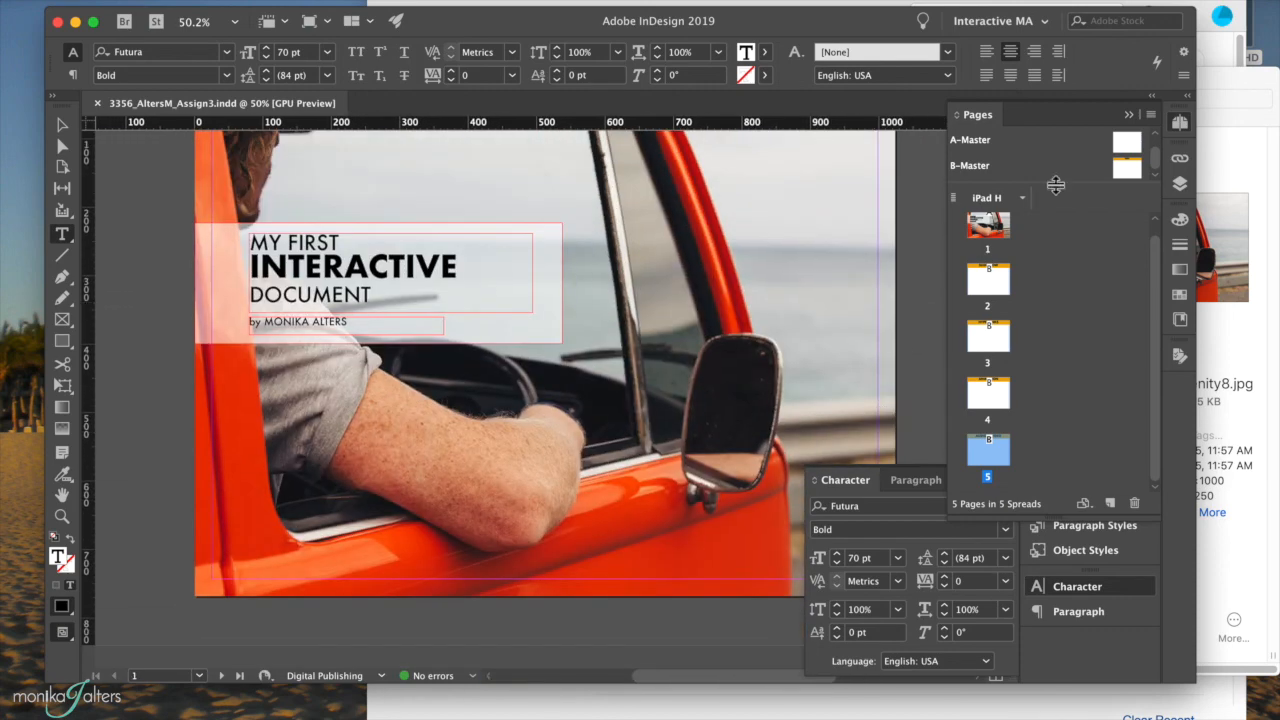
pyautogui.doubleClick(999, 235)
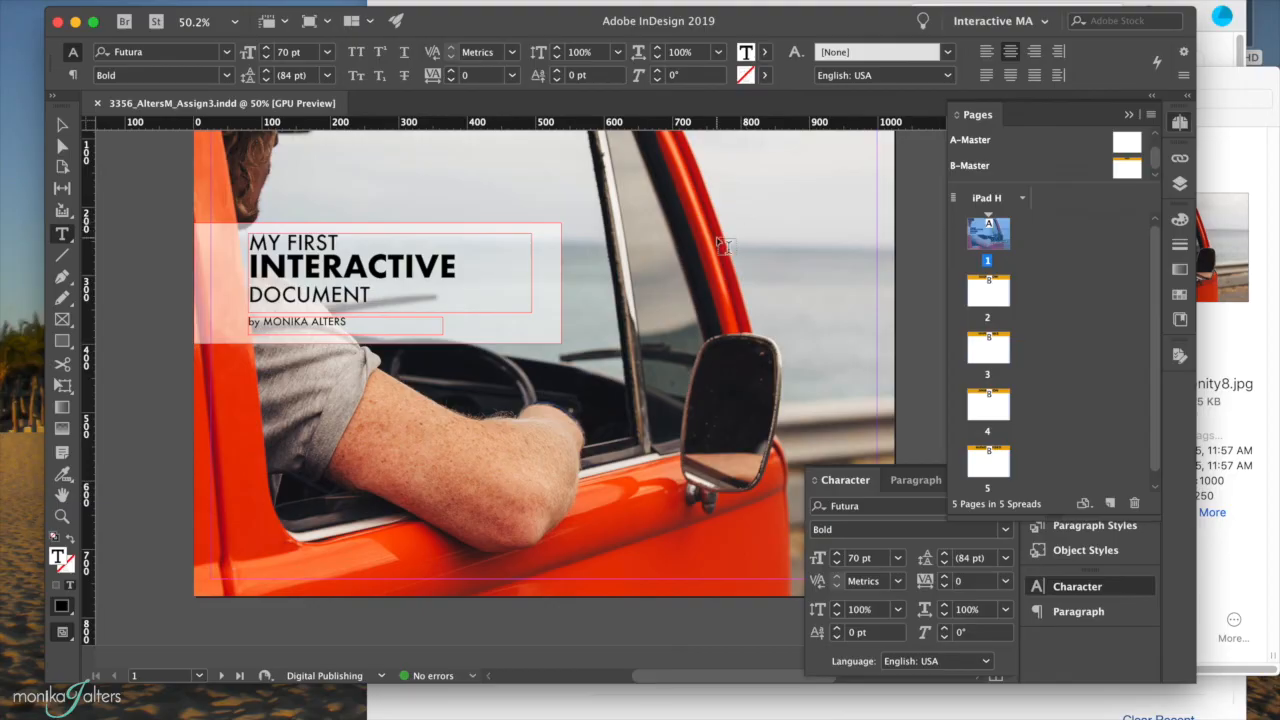